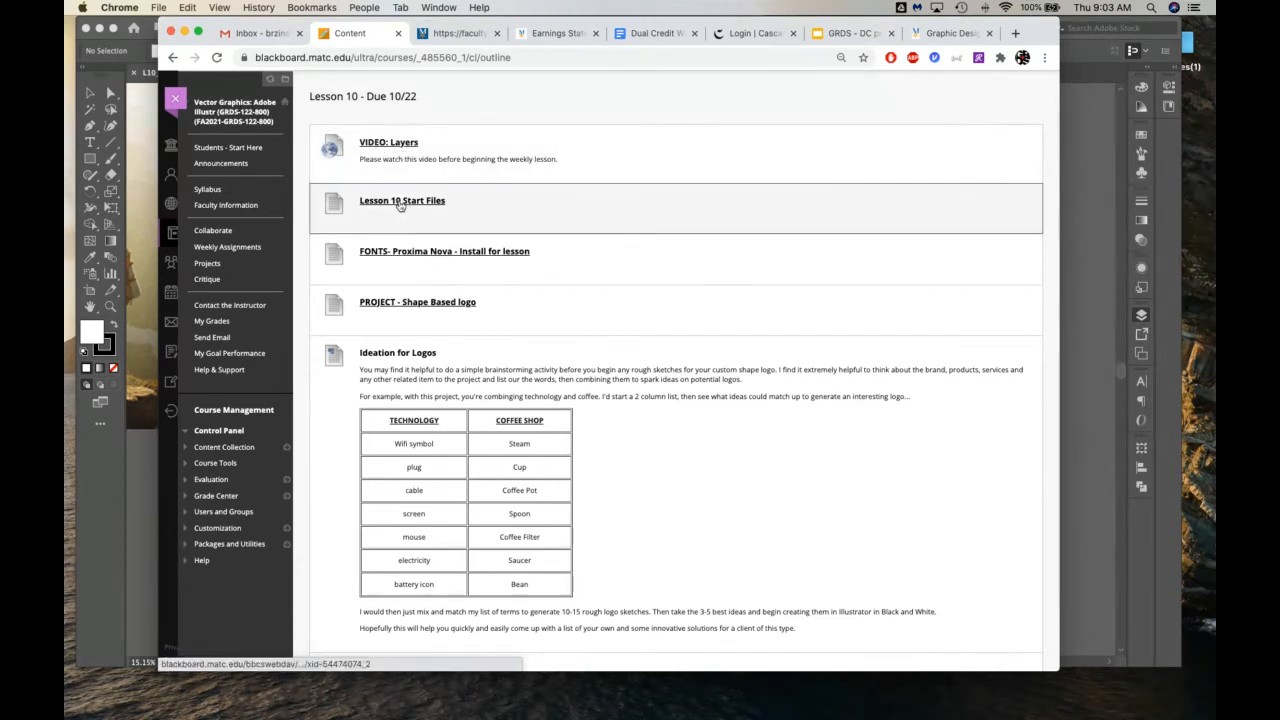
# Put the course web page away and switch to the L10_start.ai document in Illustrator
pyautogui.click(179, 33)
pyautogui.click(697, 215)
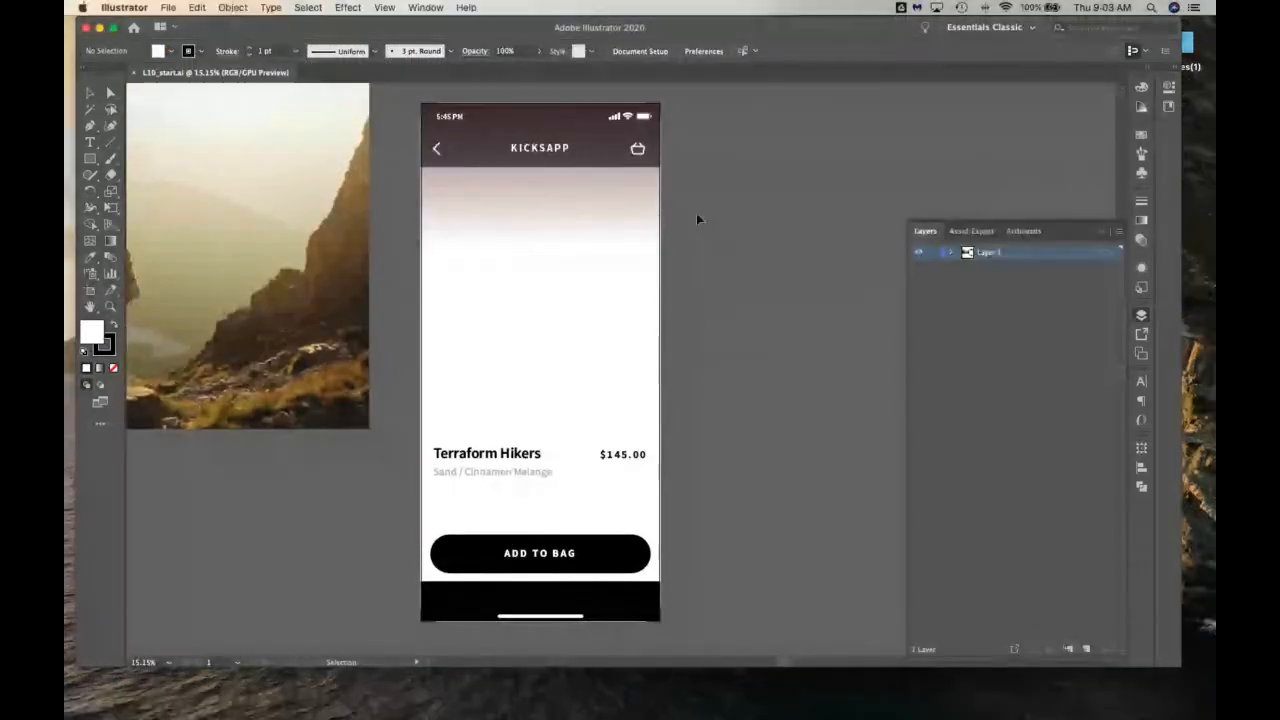
pyautogui.hscroll(-3, 696, 215)
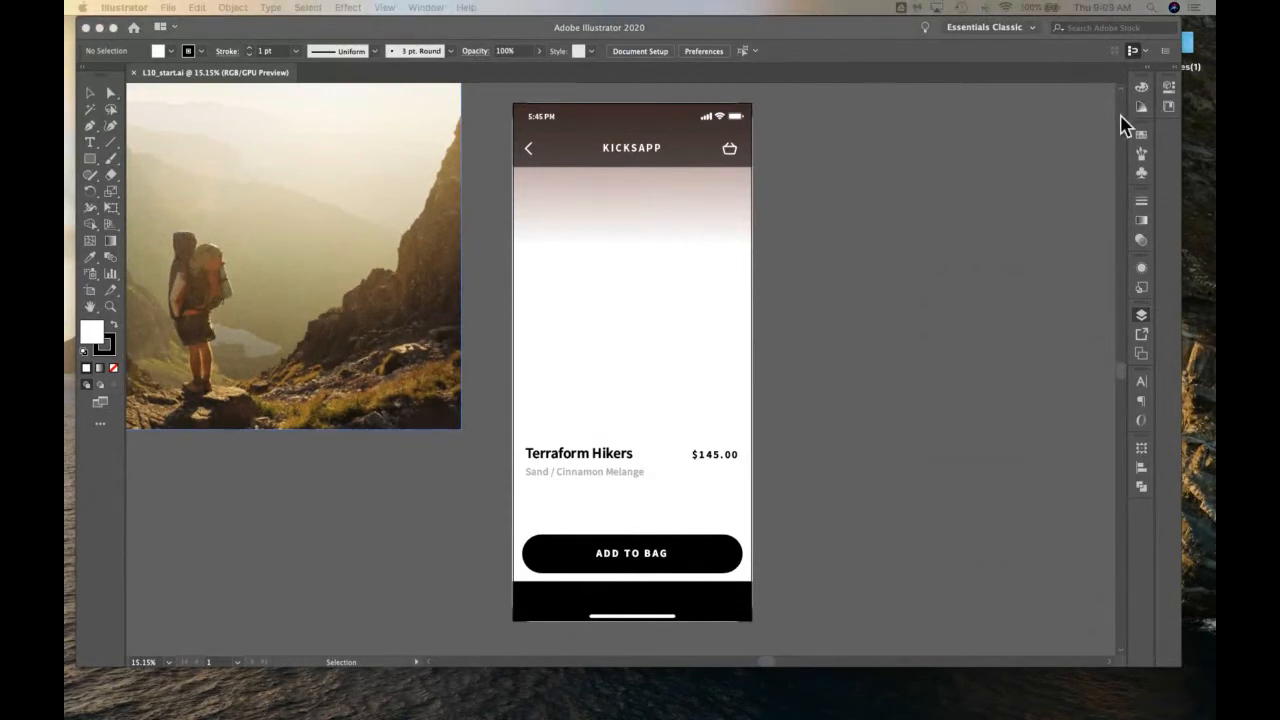
# Open the L10 Files(1) folder on the desktop, preview Sizes.ai, then close the folder and return to Illustrator
pyautogui.click(1185, 38)
pyautogui.doubleClick(1185, 38)
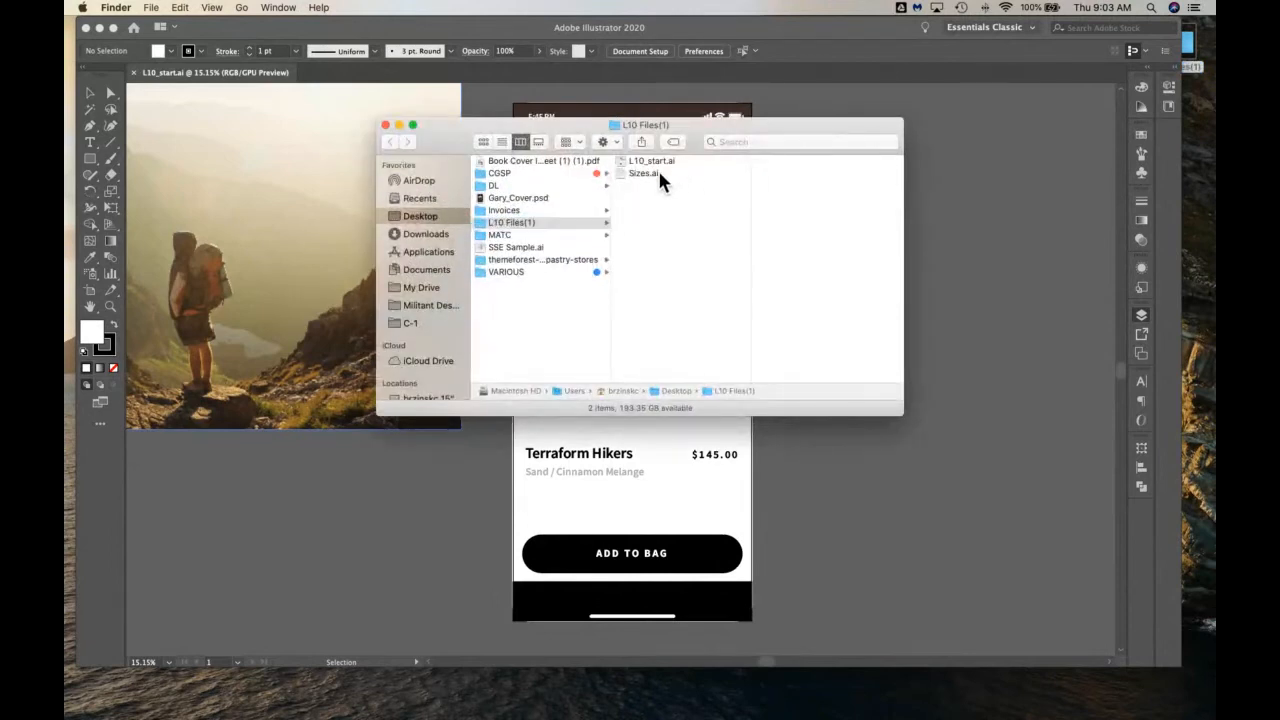
pyautogui.click(658, 174)
pyautogui.press('Return')
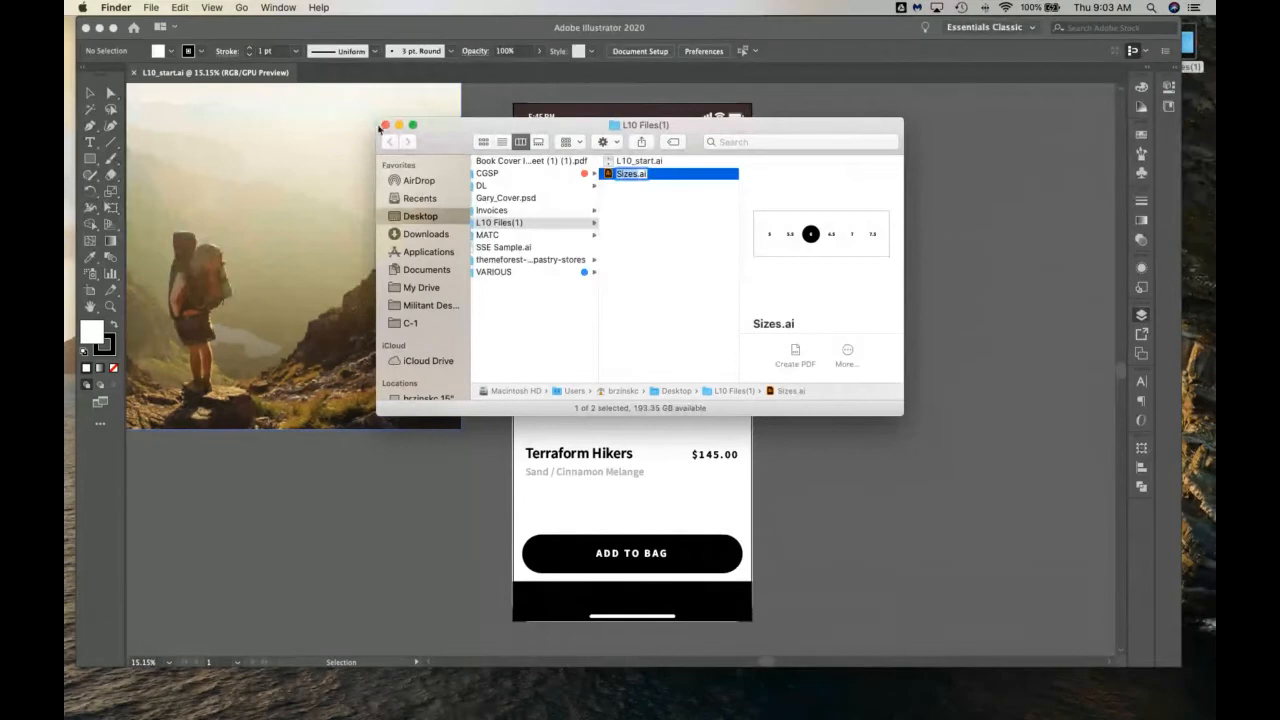
pyautogui.click(385, 125)
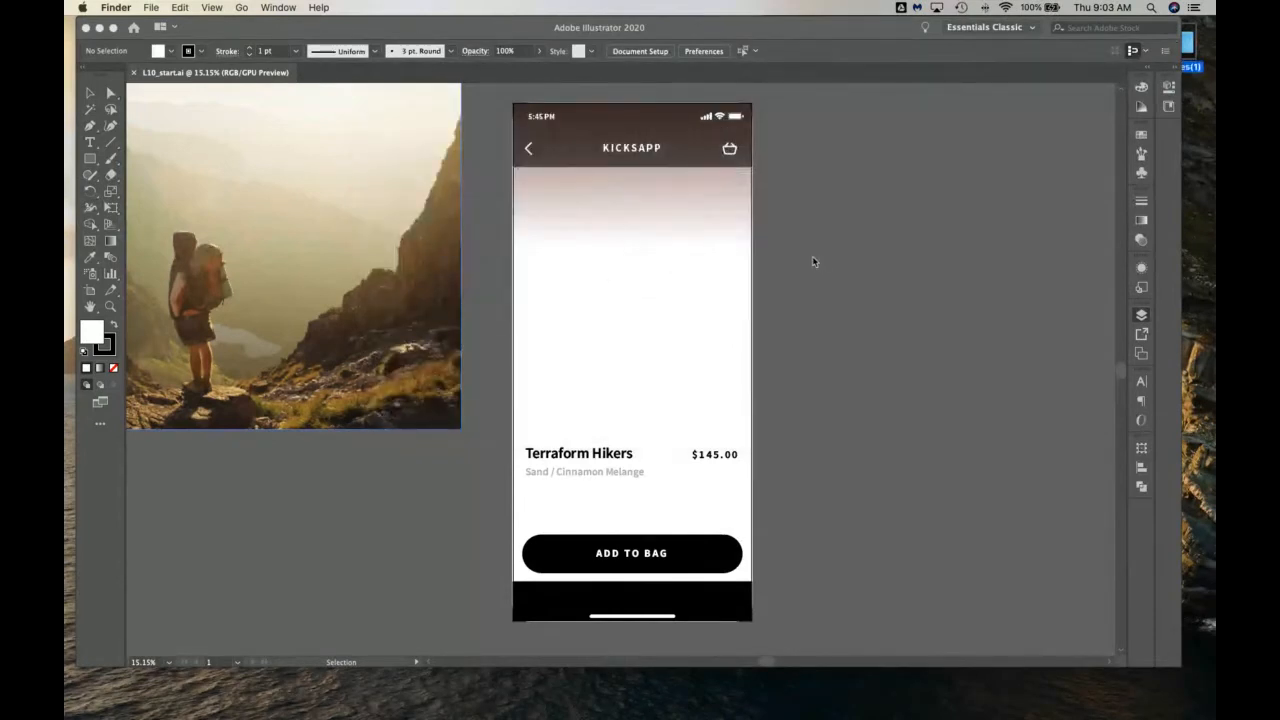
pyautogui.click(894, 268)
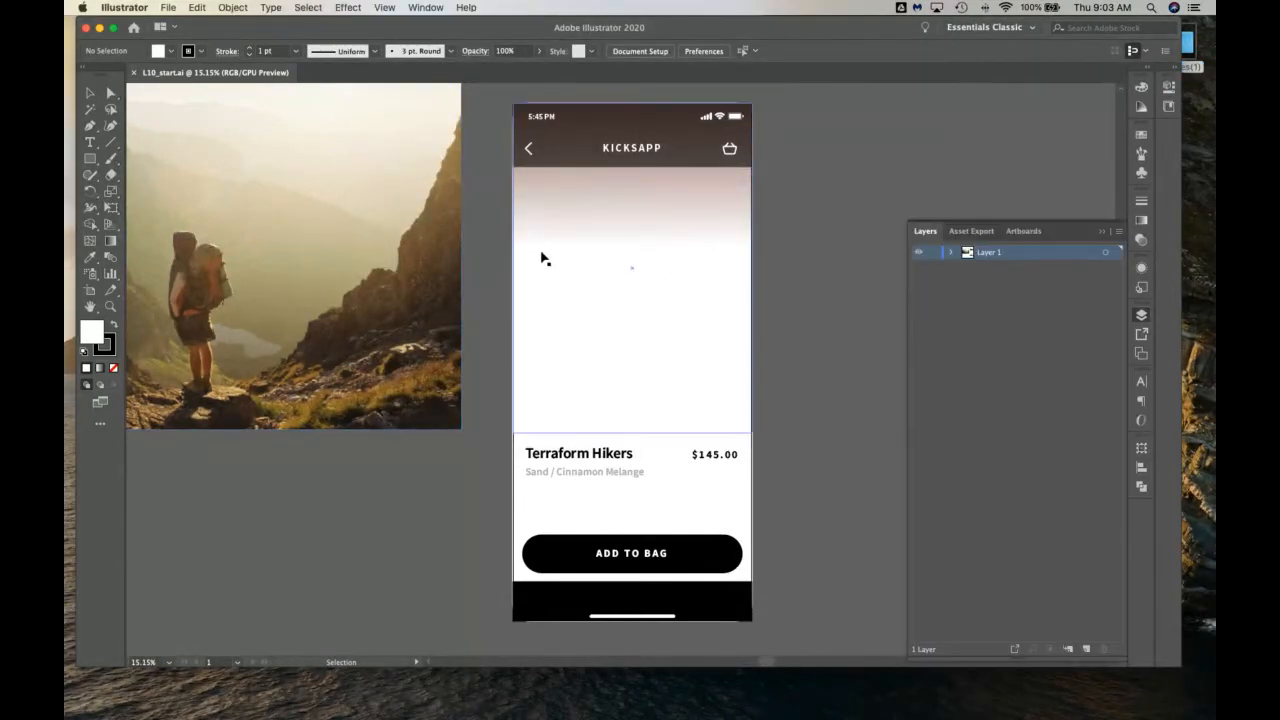
# Select the hiking photo beside the artboard and view its Arrange stacking options without applying any
pyautogui.hscroll(-5, 540, 254)
pyautogui.click(1104, 230)
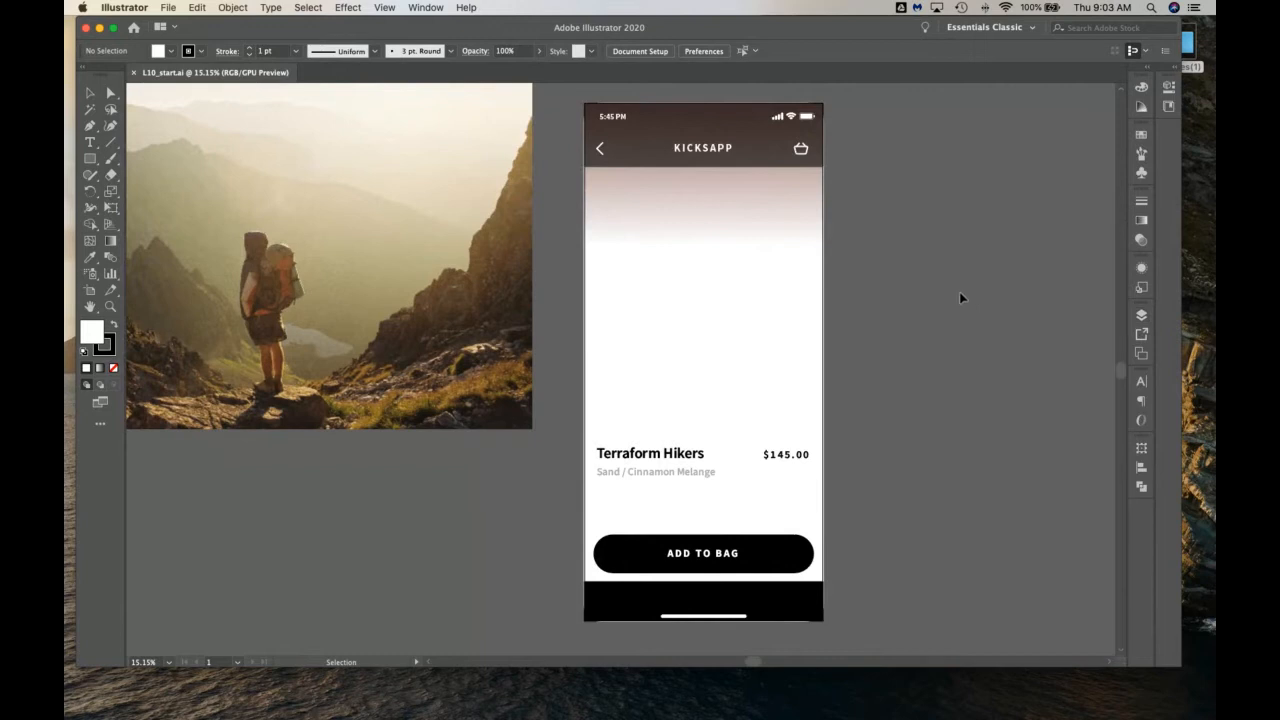
pyautogui.hscroll(-1, 937, 291)
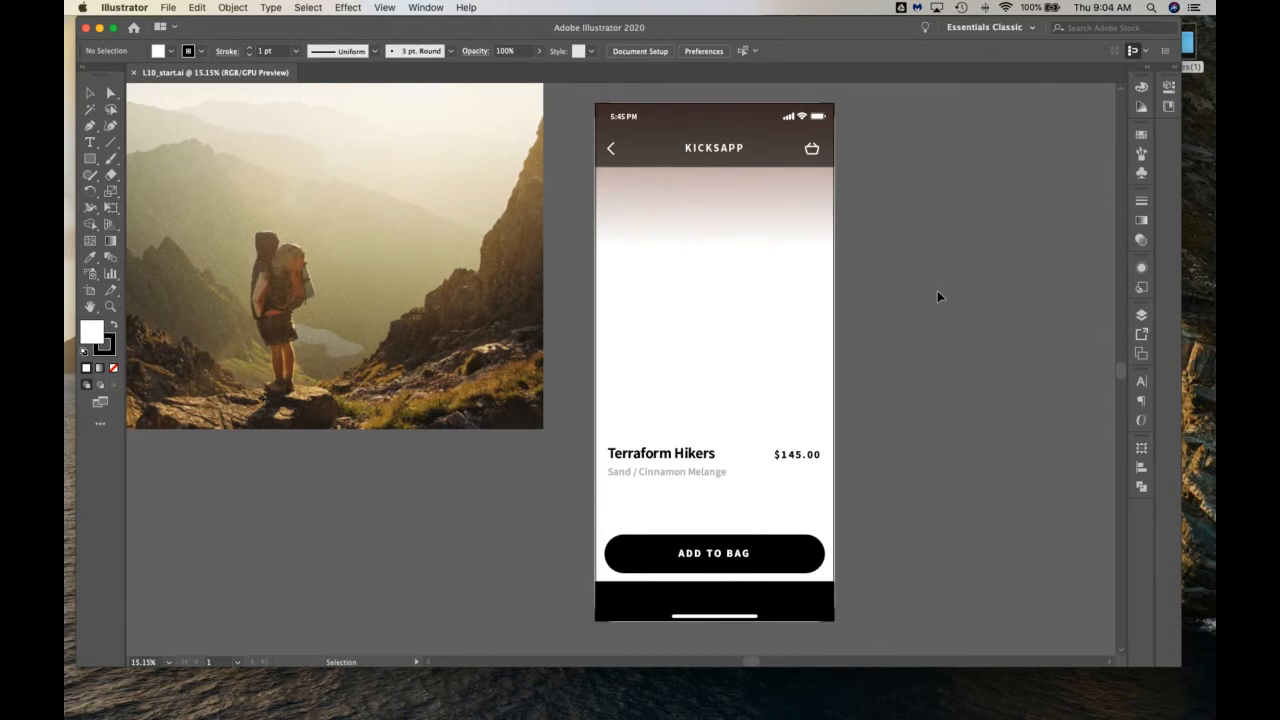
pyautogui.click(490, 299)
pyautogui.rightClick(490, 299)
pyautogui.moveTo(555, 410)
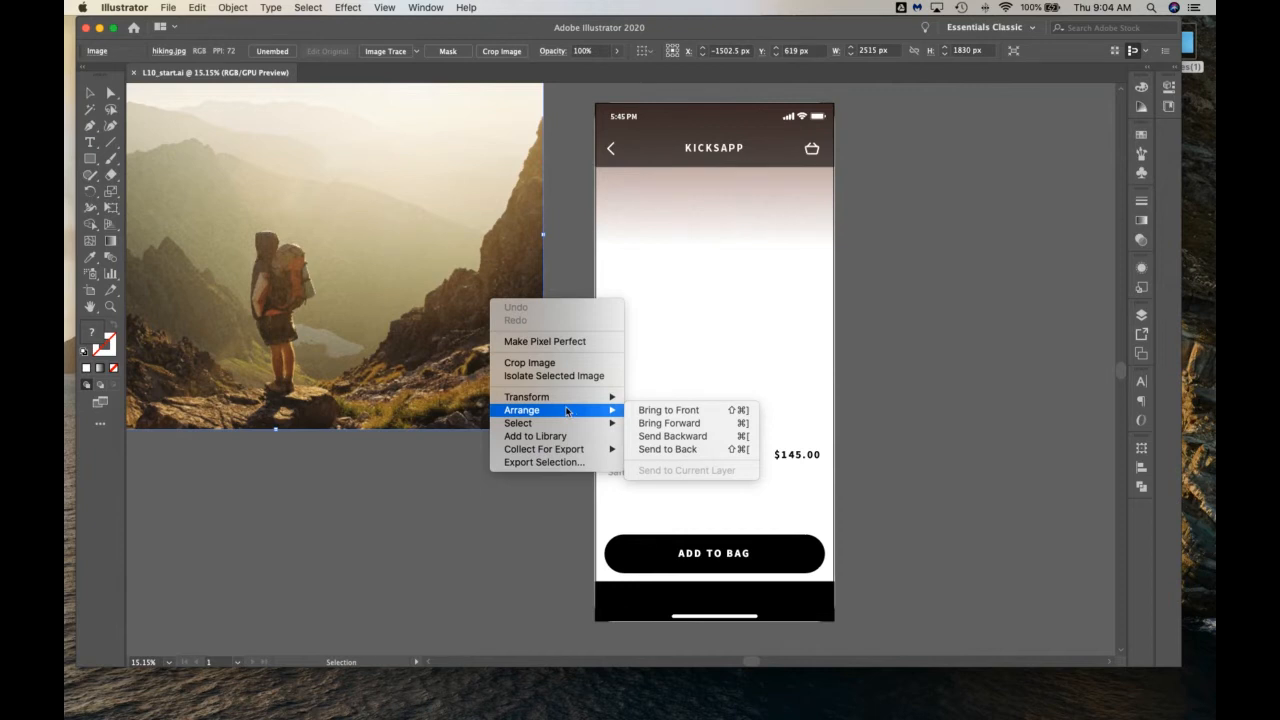
pyautogui.click(935, 320)
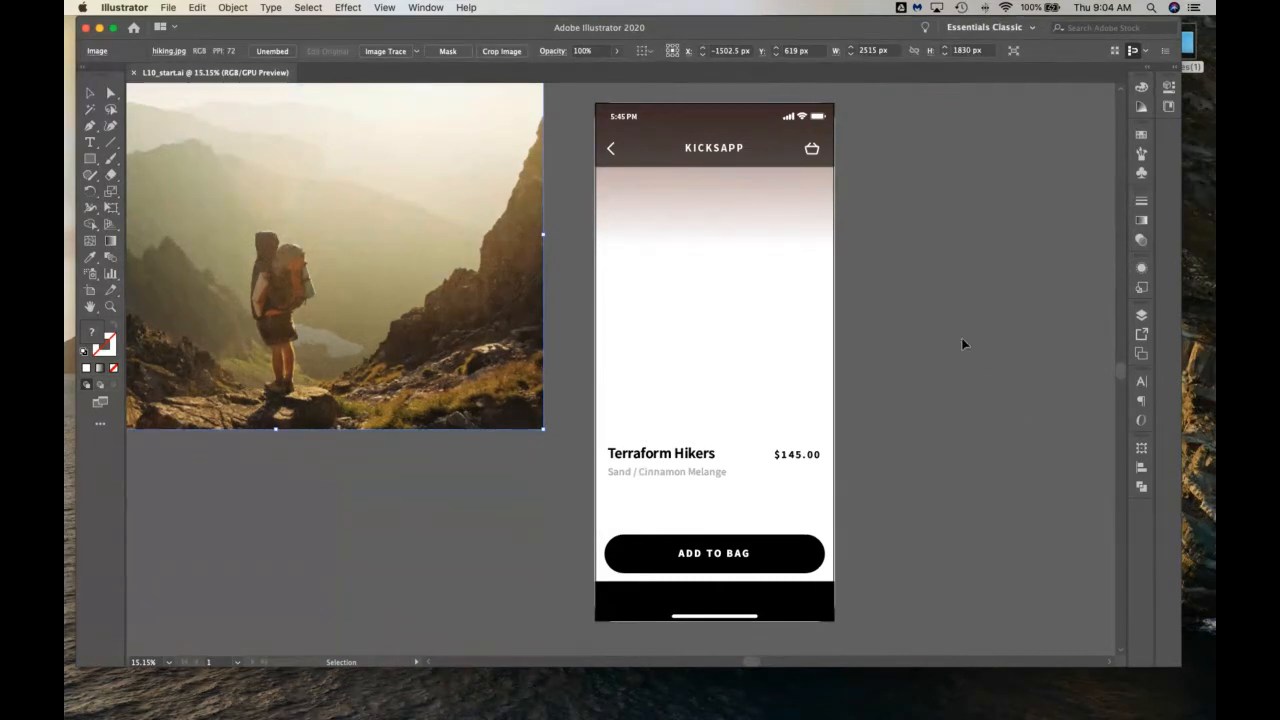
# Zoom out to view the whole photo beside the app screen, then fit the artboard in the window
pyautogui.scroll(2, 608, 314)
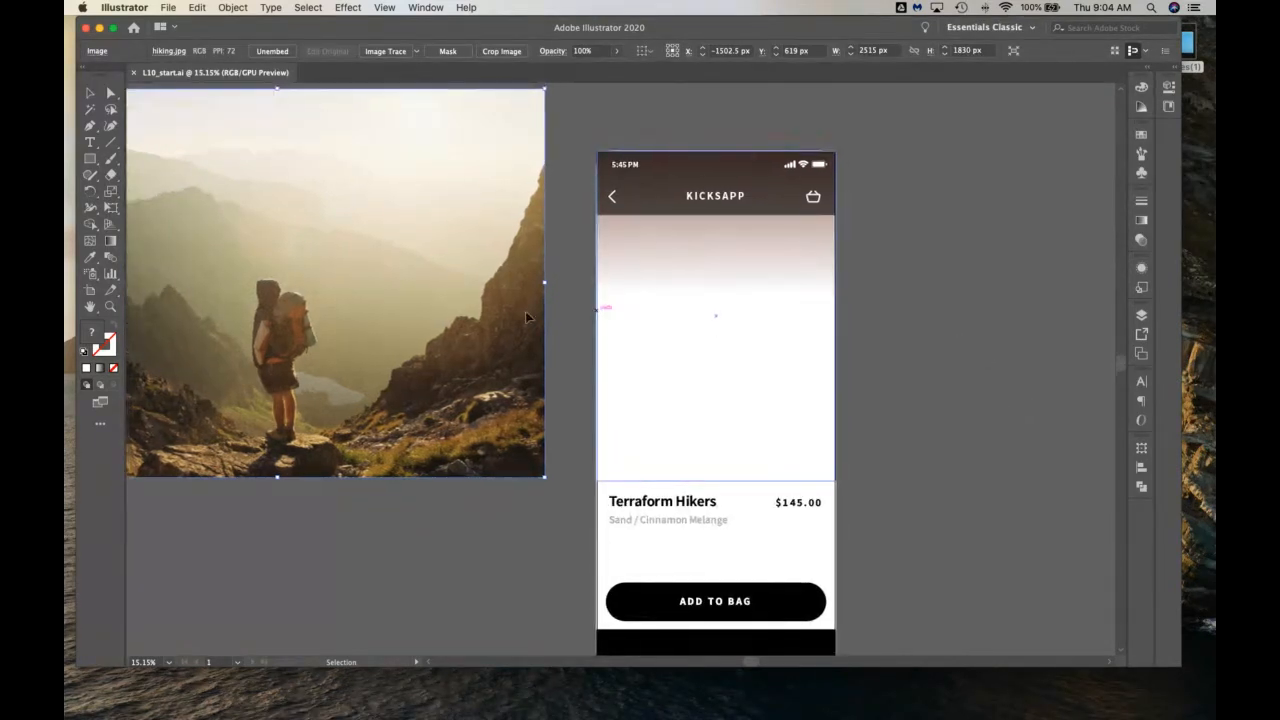
pyautogui.click(114, 308)
pyautogui.moveTo(671, 346); pyautogui.dragTo(606, 349)
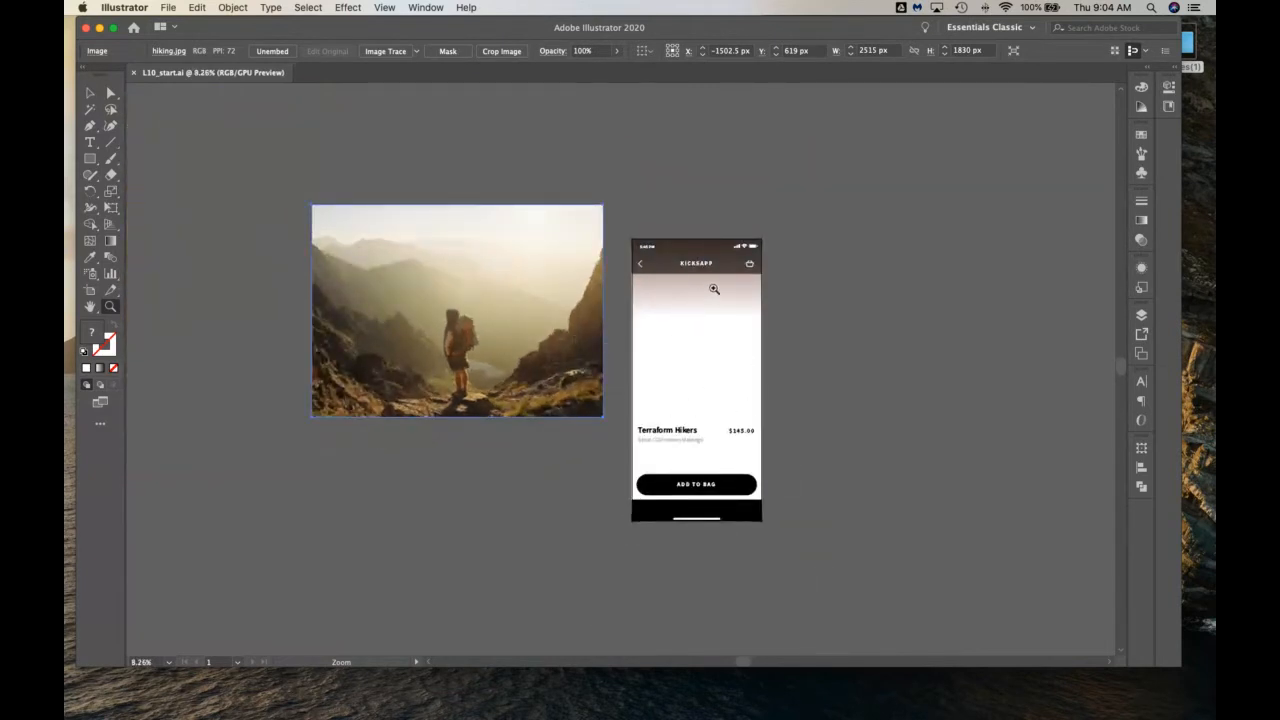
pyautogui.click(90, 93)
pyautogui.click(90, 307)
pyautogui.doubleClick(90, 307)
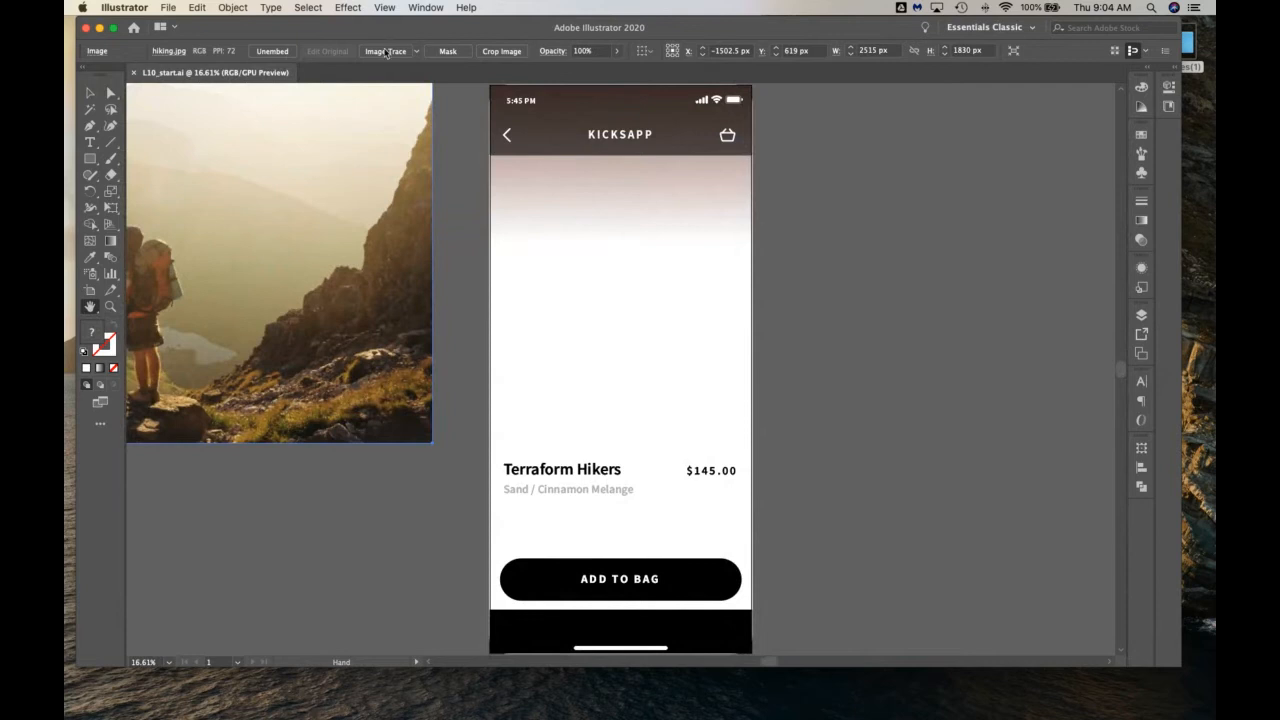
# Show the document's layers and expand Layer 1 to list the objects it contains
pyautogui.click(425, 7)
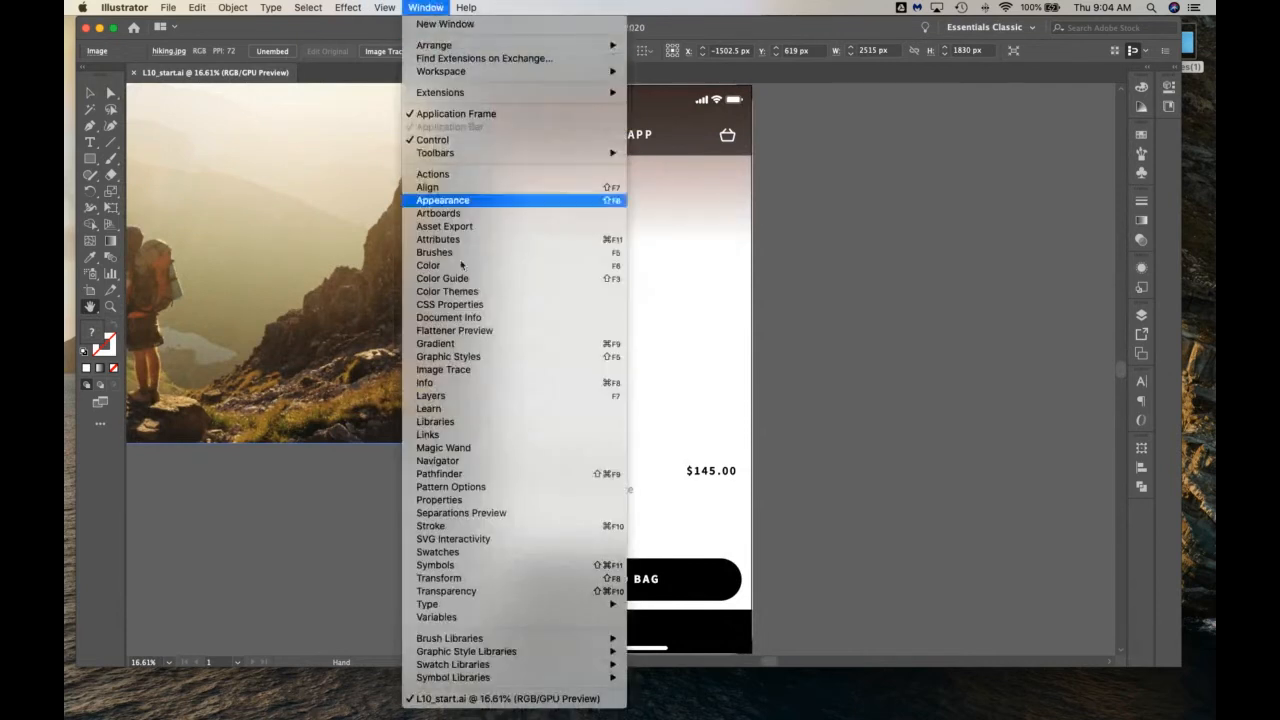
pyautogui.click(486, 397)
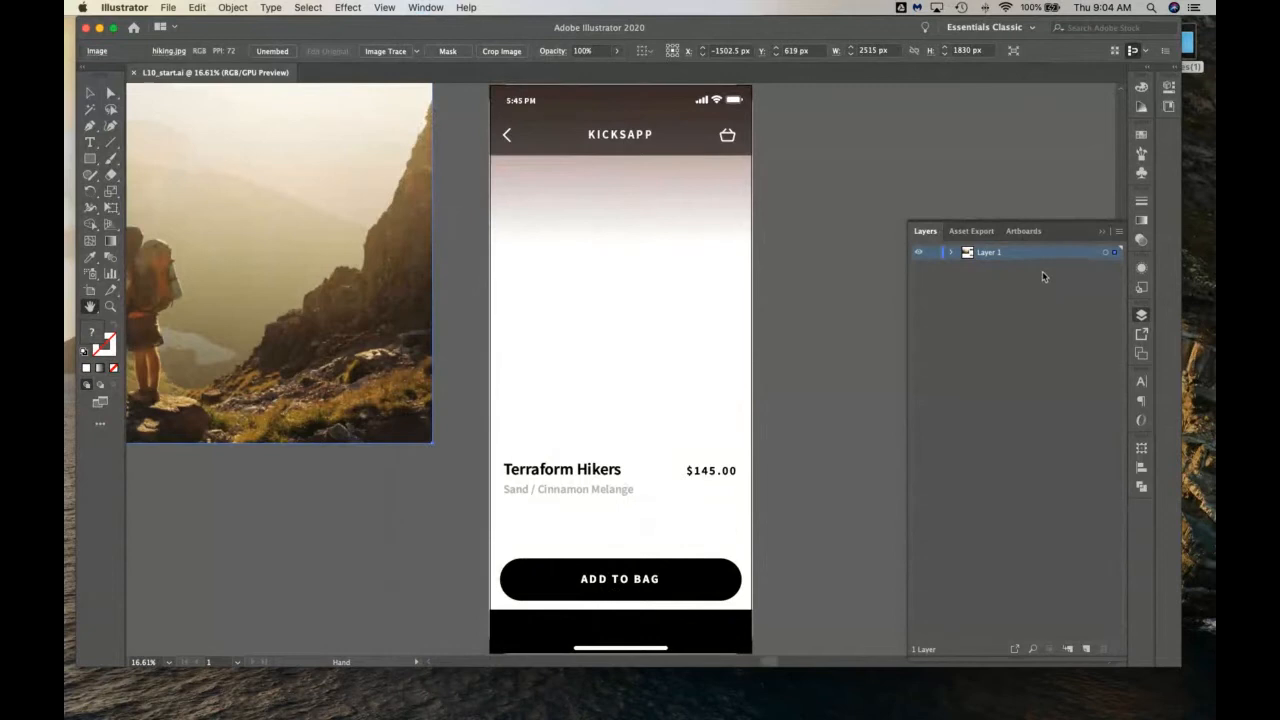
pyautogui.click(1142, 316)
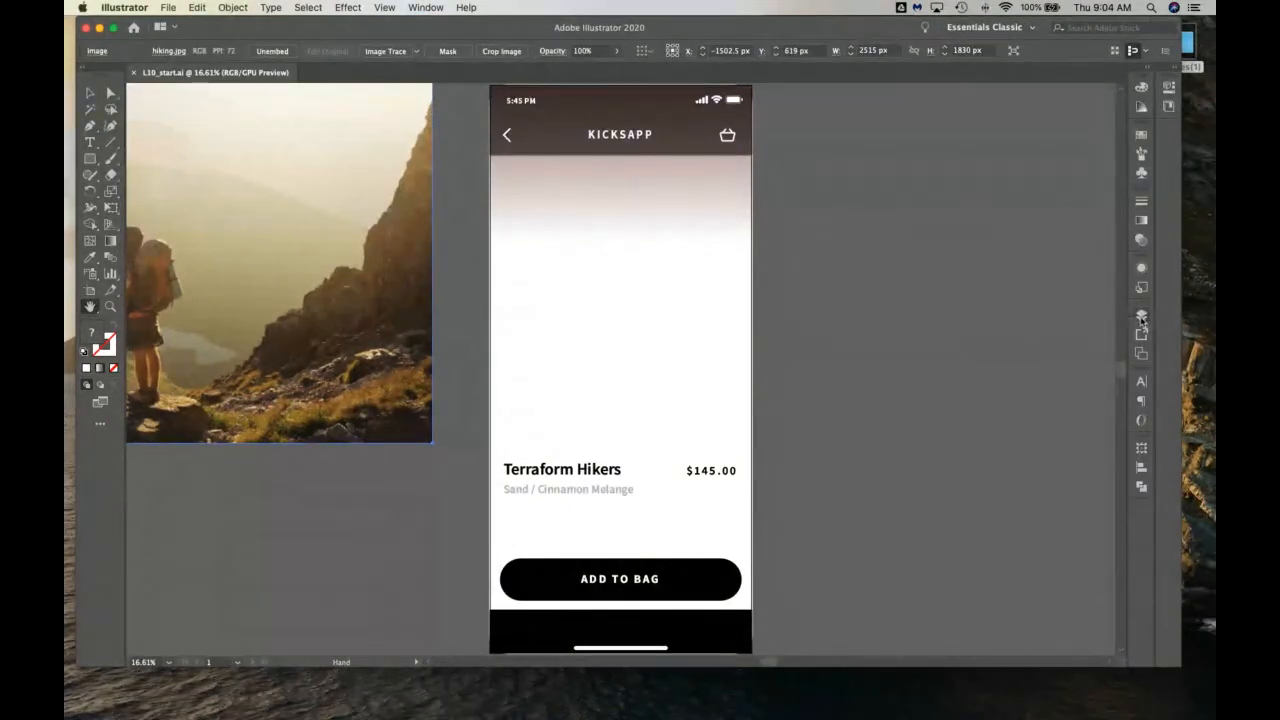
pyautogui.click(1142, 316)
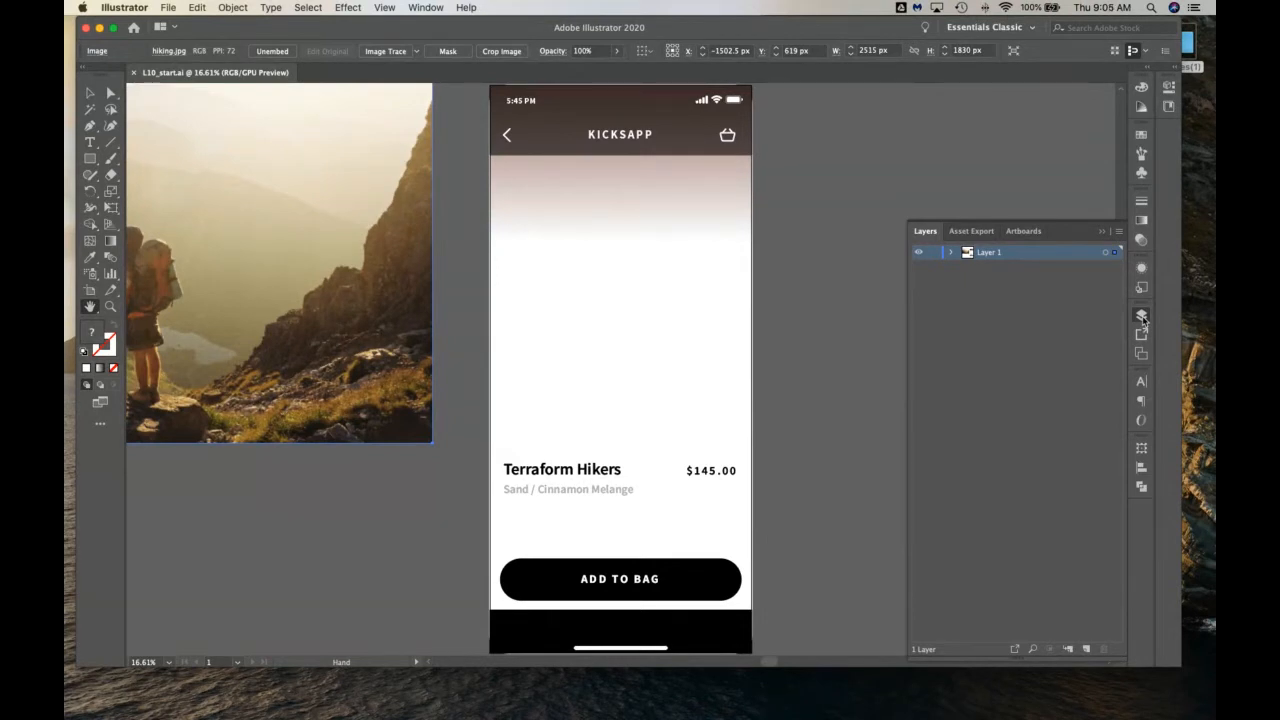
pyautogui.click(951, 253)
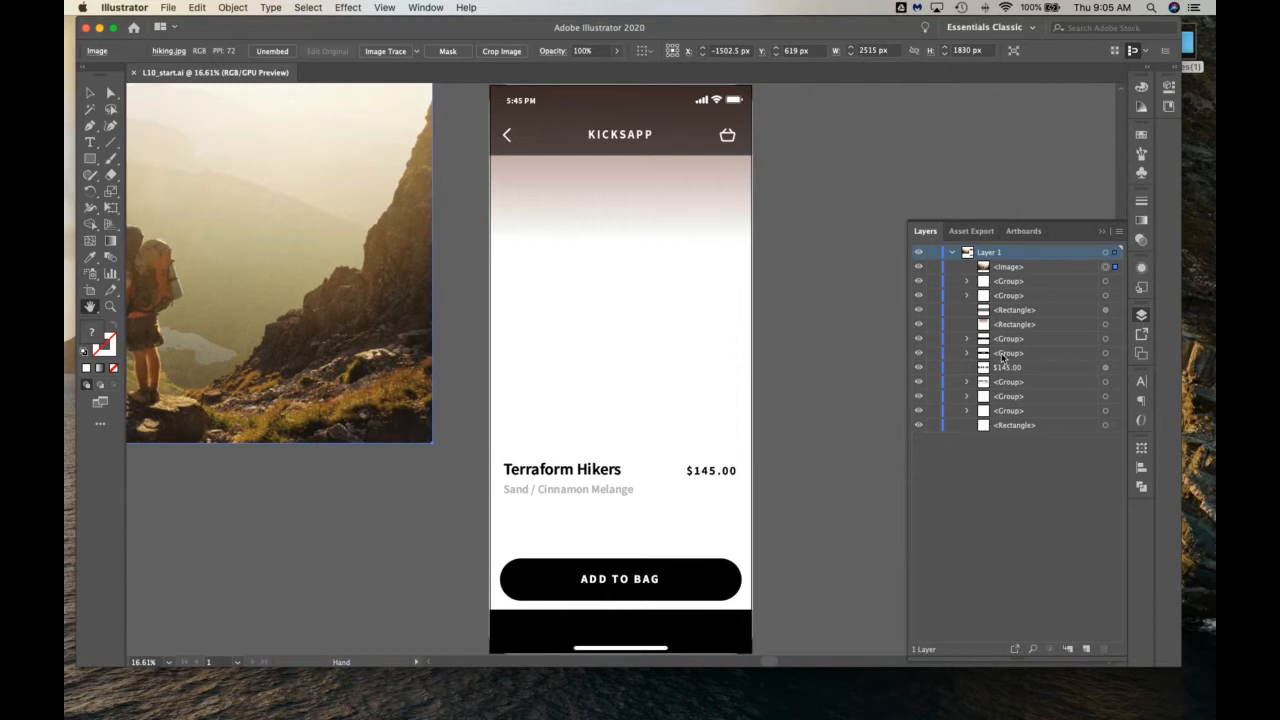
# Toggle the visibility of Layer 1, the hiking image and the second group off and back on
pyautogui.keyDown('super'); pyautogui.click(919, 254); pyautogui.keyUp('super')
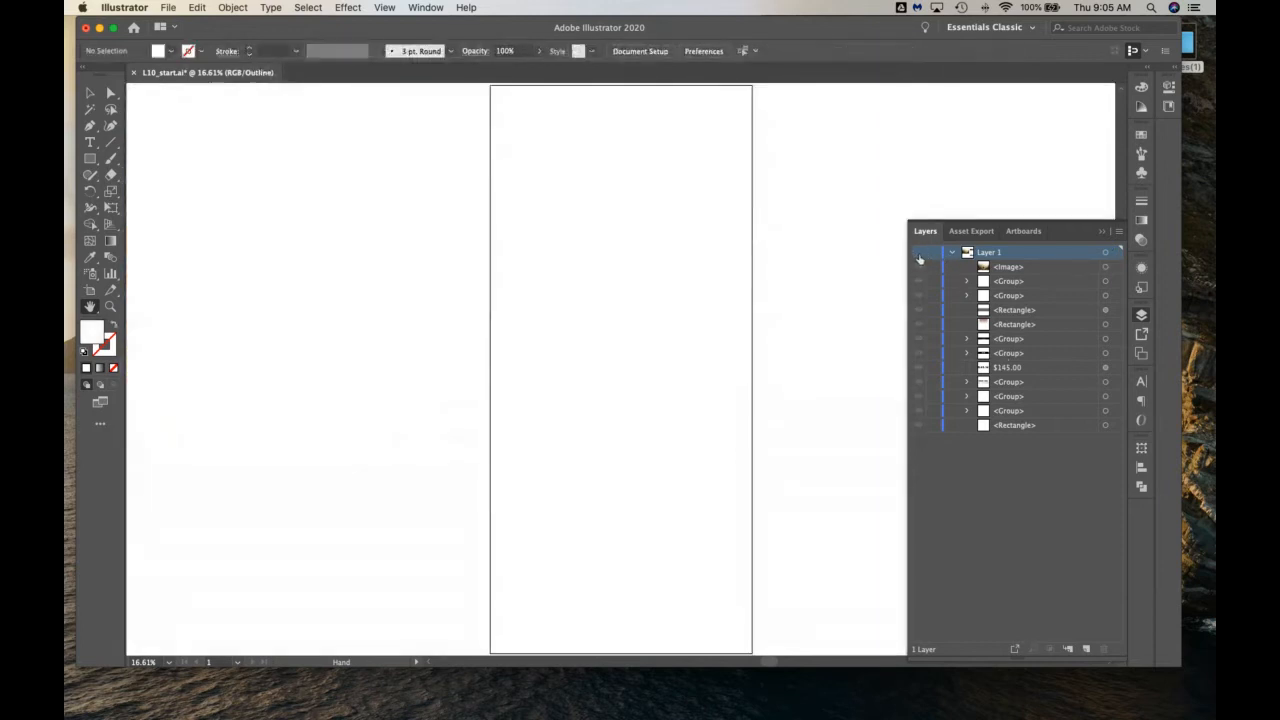
pyautogui.keyDown('super'); pyautogui.click(920, 258); pyautogui.keyUp('super')
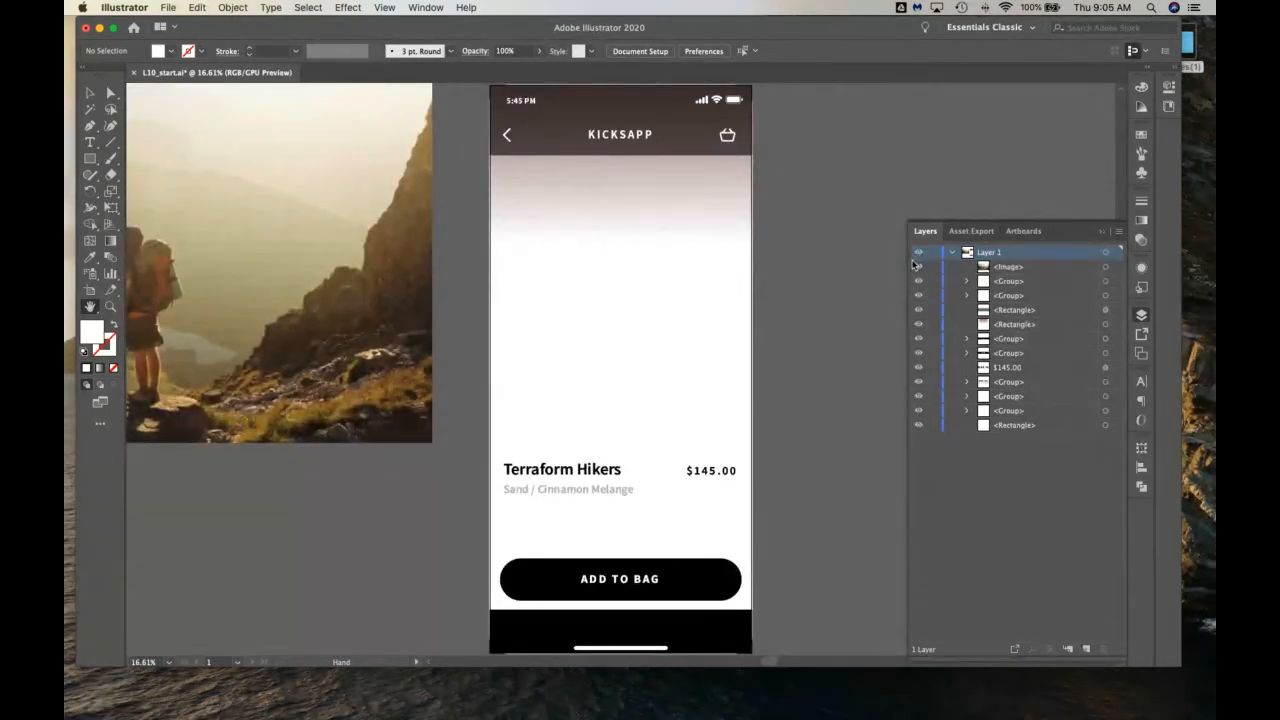
pyautogui.click(919, 267)
pyautogui.click(919, 267)
pyautogui.click(919, 296)
pyautogui.click(919, 303)
pyautogui.keyDown('super'); pyautogui.click(920, 253); pyautogui.keyUp('super')
pyautogui.keyDown('super'); pyautogui.click(920, 253); pyautogui.keyUp('super')
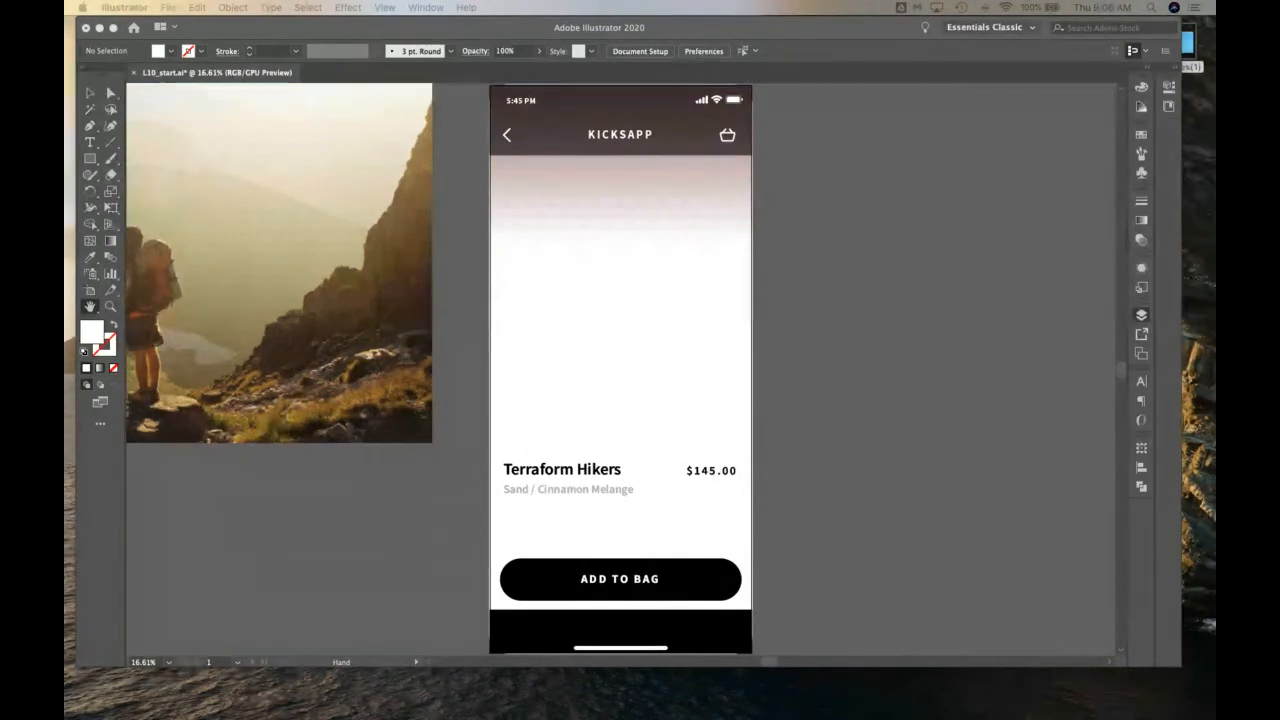
# Bring the layer list back and check what Layer 1, the image and the first group contain by hiding and showing each
pyautogui.press('F7')
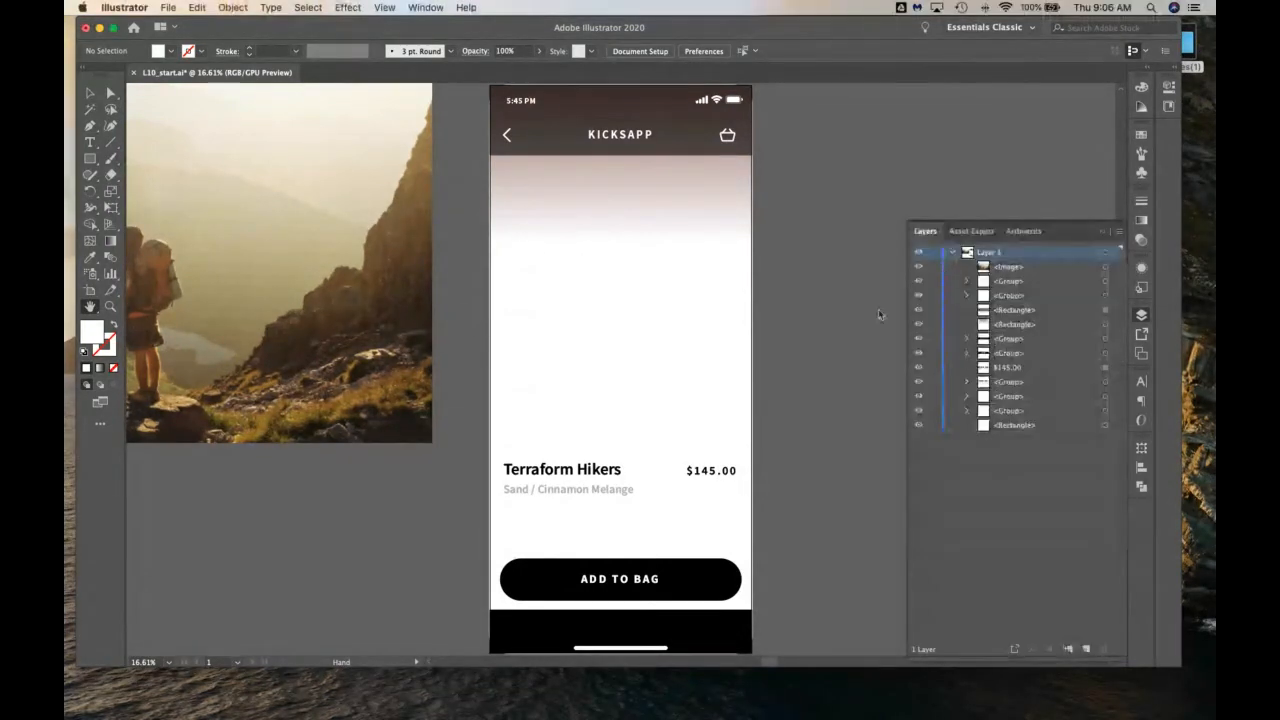
pyautogui.click(919, 254)
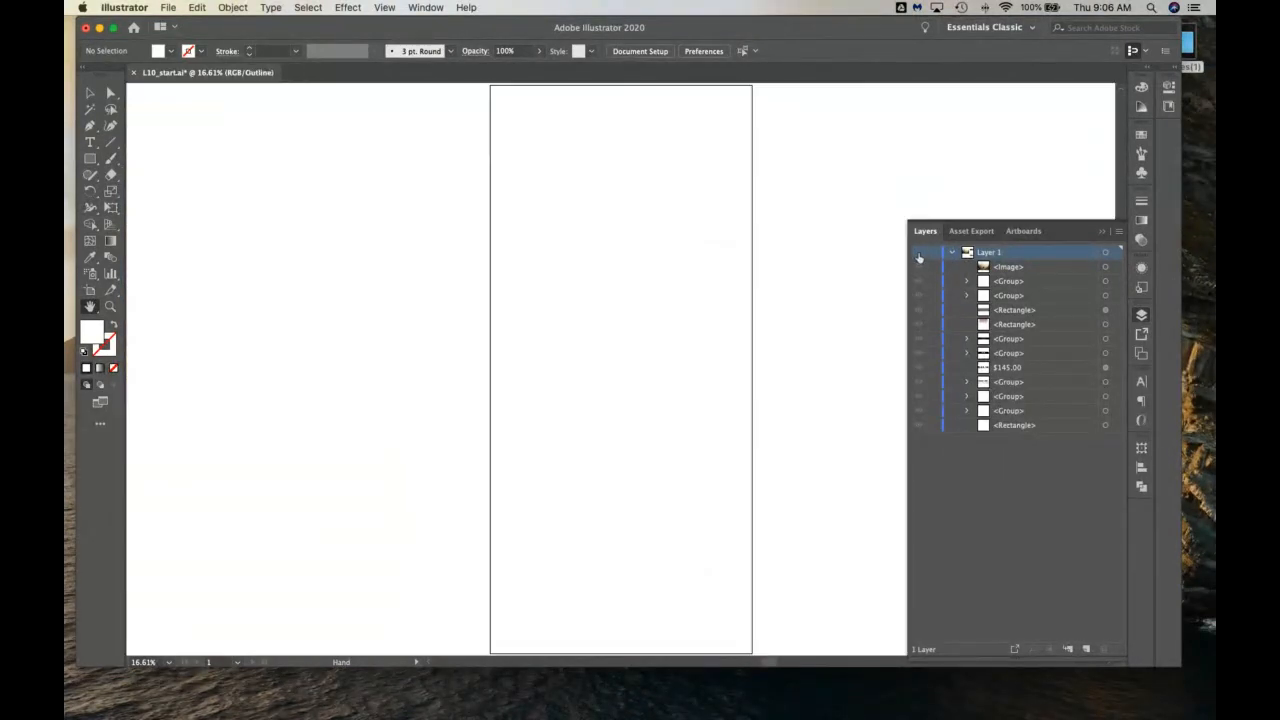
pyautogui.click(919, 254)
pyautogui.click(919, 267)
pyautogui.click(919, 267)
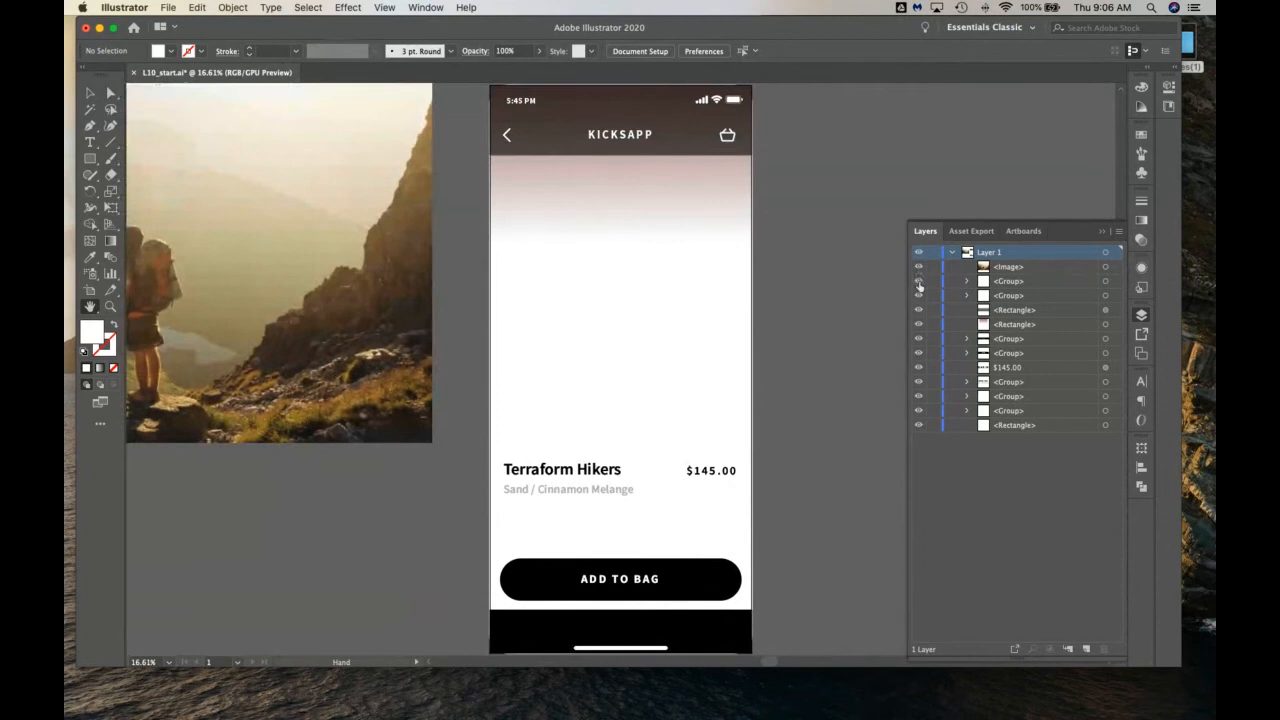
pyautogui.click(919, 281)
pyautogui.click(919, 281)
# Target the hiking image, the title group, the status bar group and the dark header rectangle one after another
pyautogui.click(1105, 267)
pyautogui.click(1105, 282)
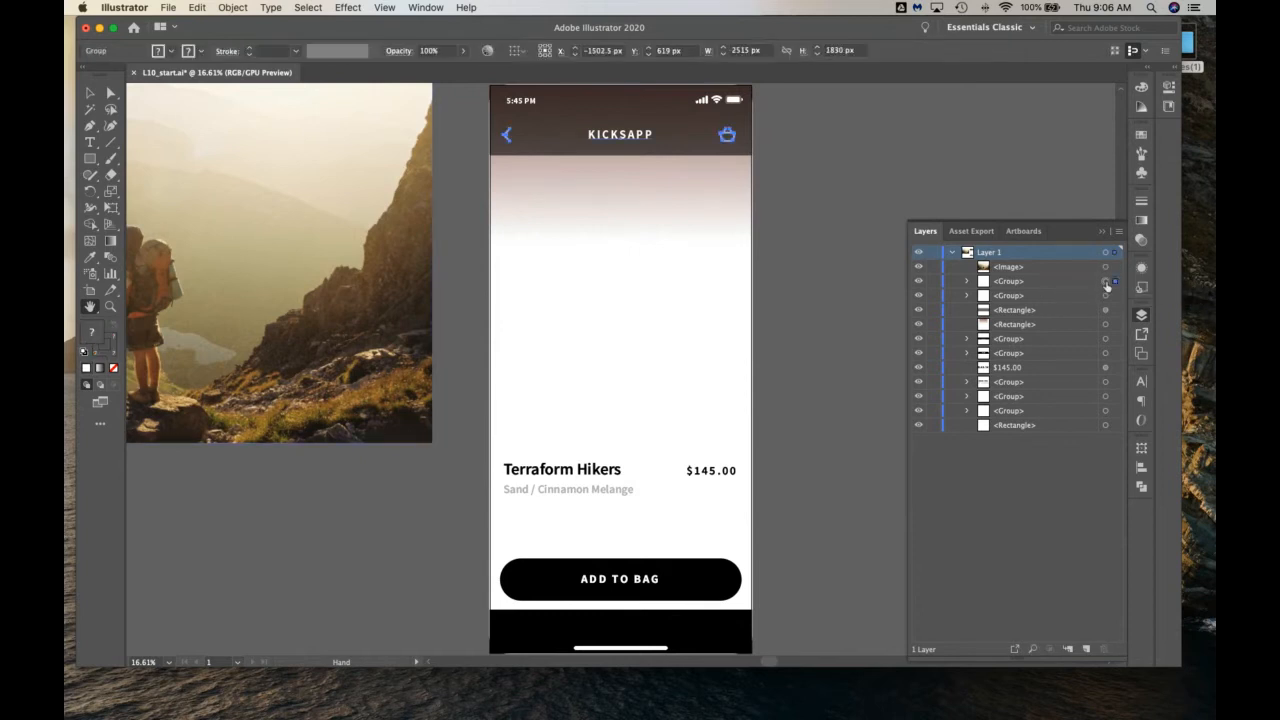
pyautogui.click(1106, 295)
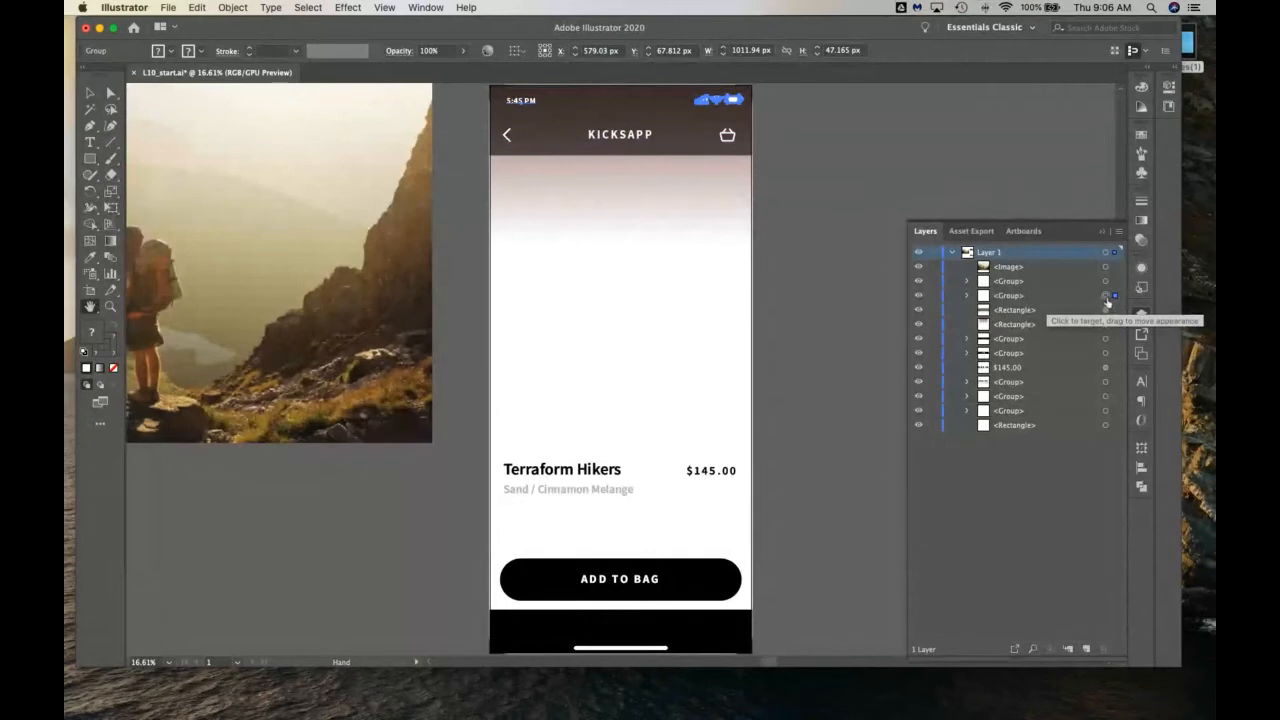
pyautogui.click(1106, 310)
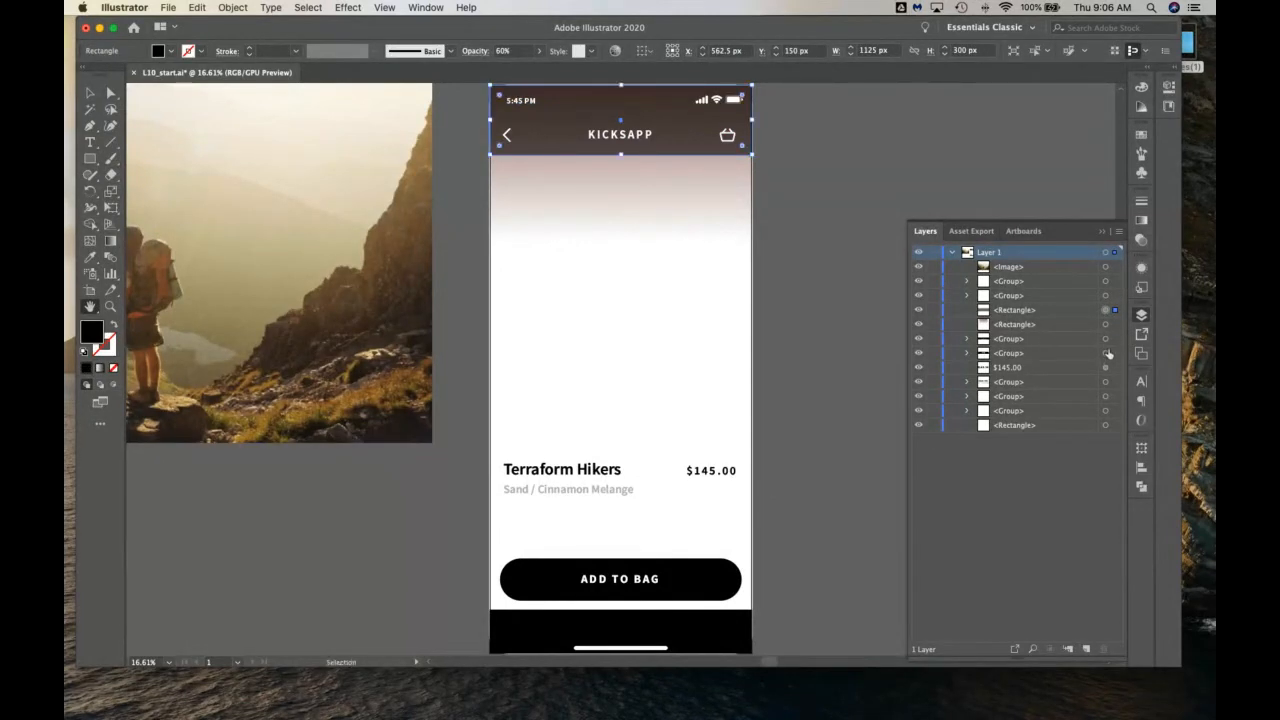
# Add the Add to Bag button, price, page dots and bottom navigation icons to the header rectangle selection, then deselect everything
pyautogui.keyDown('shift'); pyautogui.click(1106, 353); pyautogui.keyUp('shift')
pyautogui.keyDown('shift'); pyautogui.click(1106, 396); pyautogui.keyUp('shift')
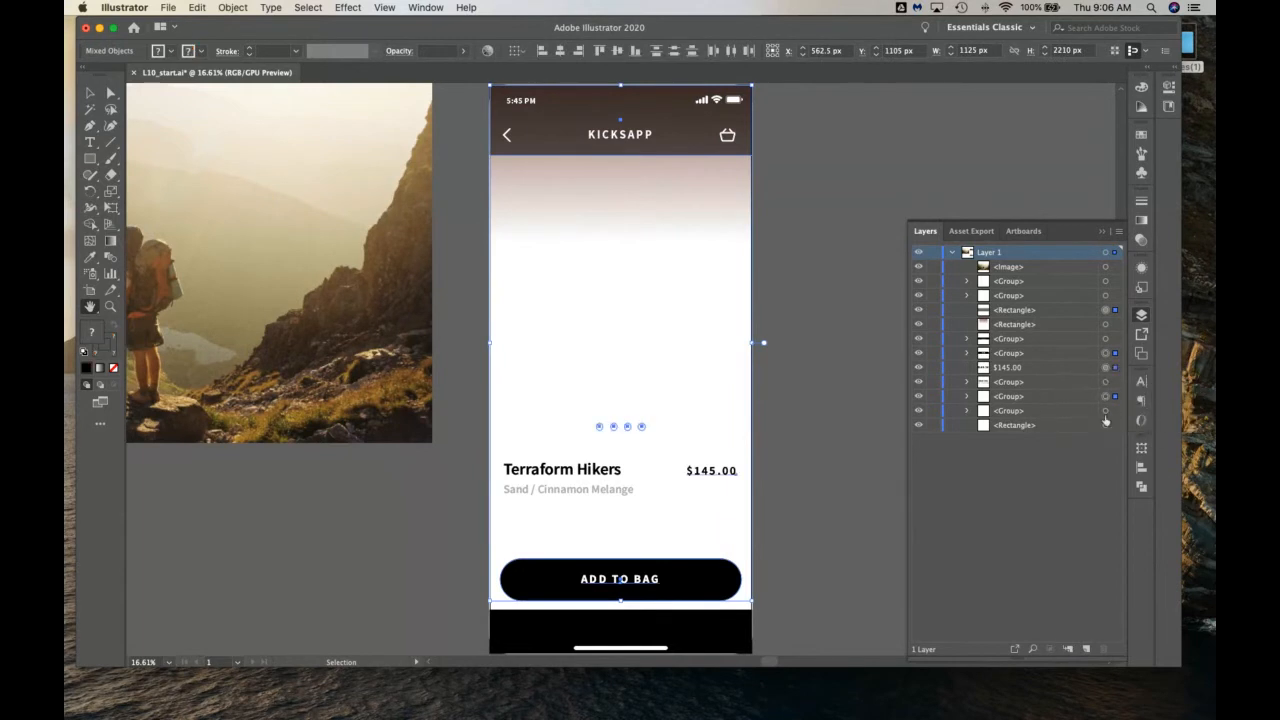
pyautogui.keyDown('shift'); pyautogui.click(1106, 410); pyautogui.keyUp('shift')
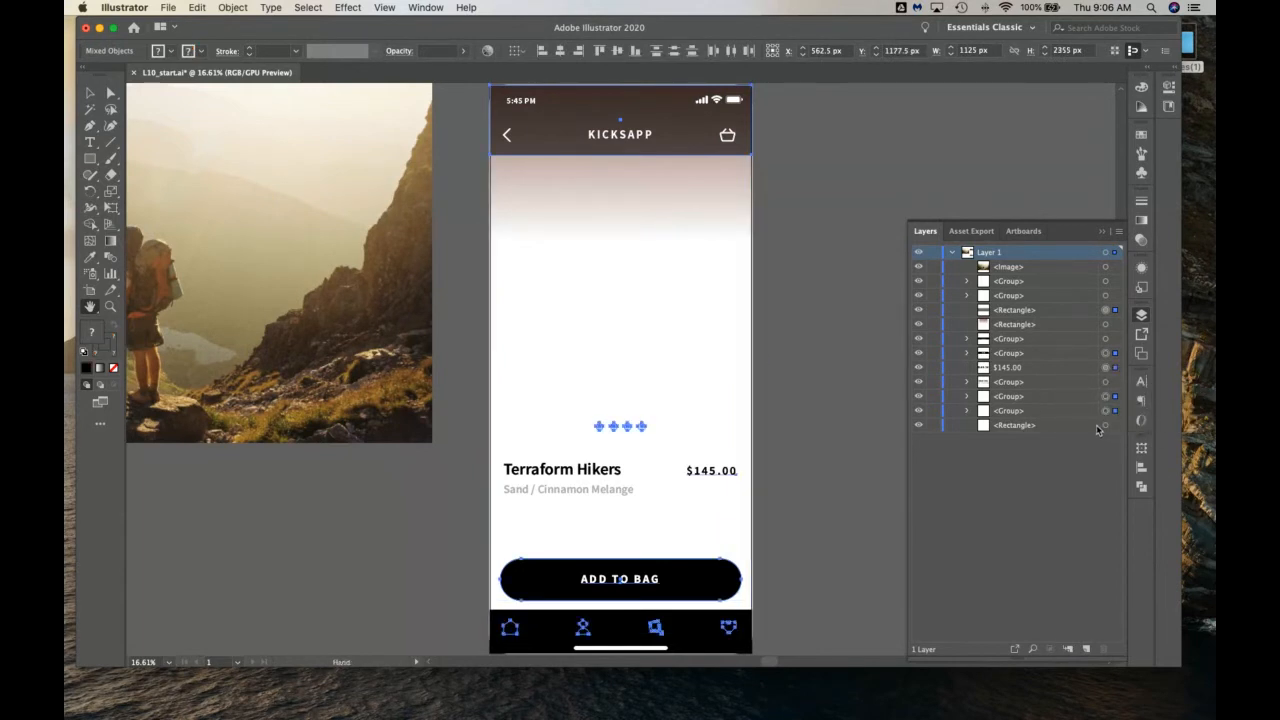
pyautogui.click(1084, 466)
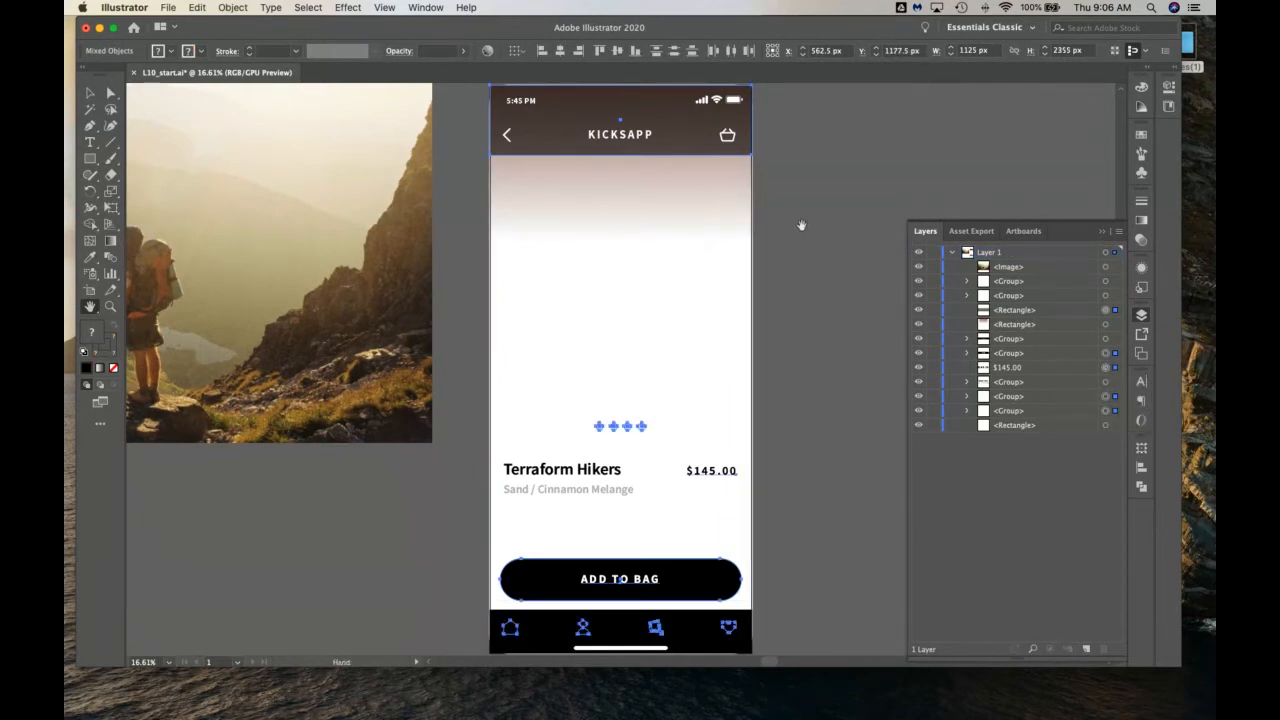
pyautogui.press('v')
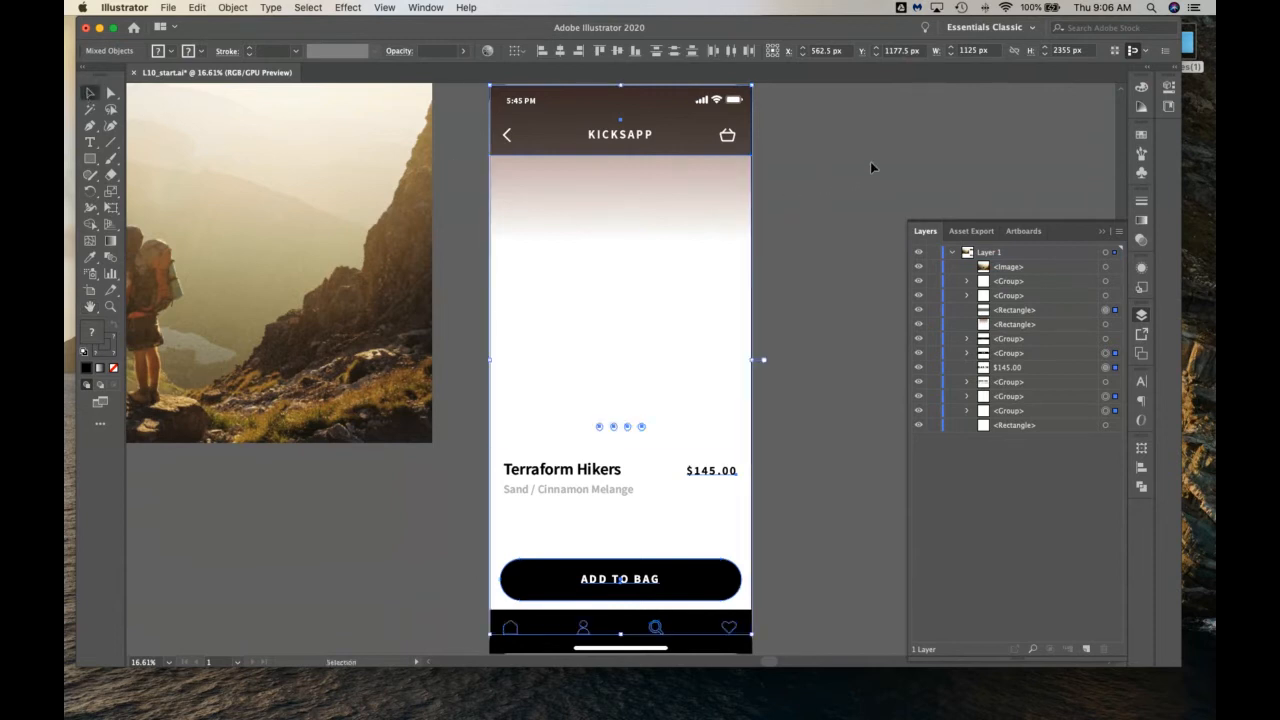
pyautogui.click(822, 196)
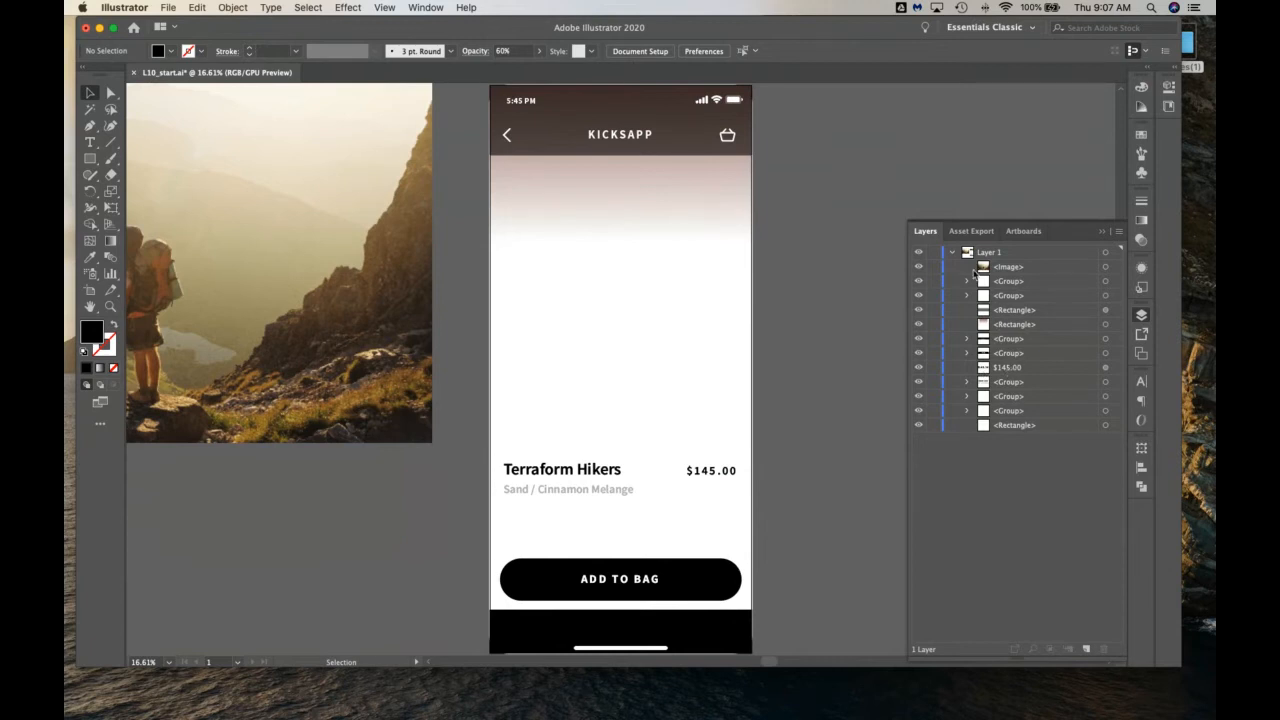
# Check the first group below the hiking image by hiding and showing it, and rename it Title
pyautogui.click(1008, 268)
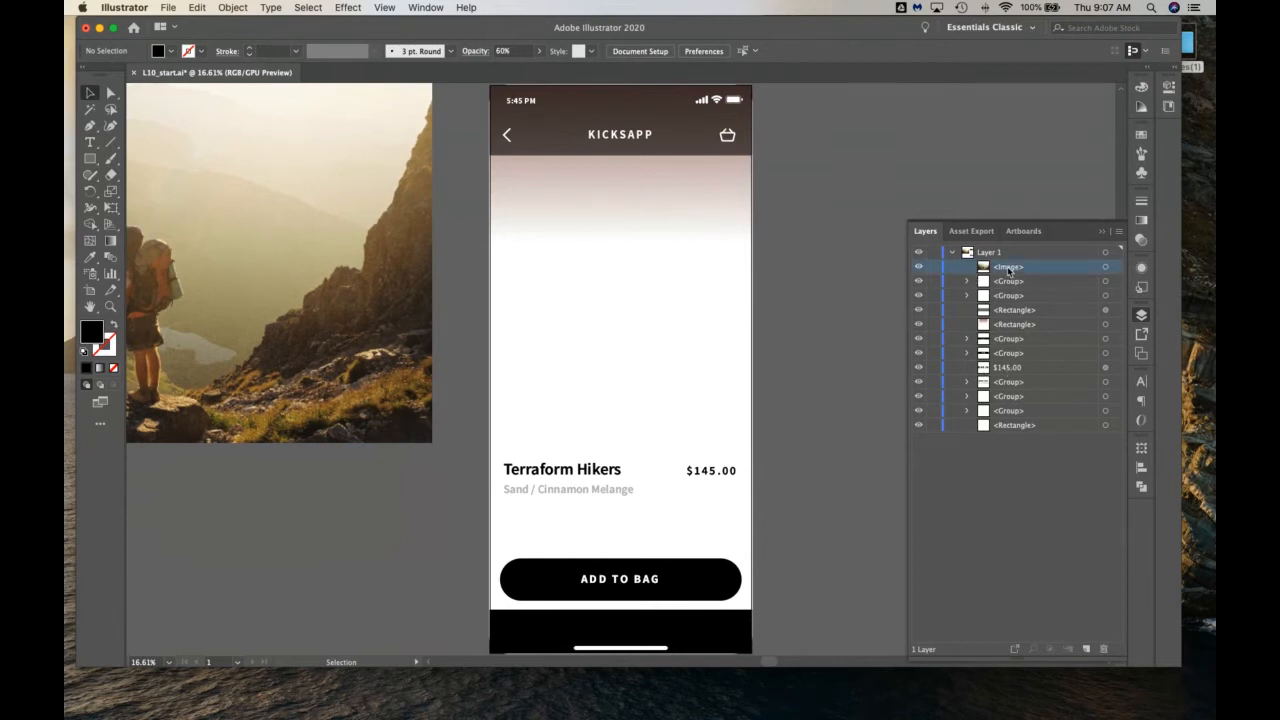
pyautogui.click(919, 281)
pyautogui.click(919, 281)
pyautogui.doubleClick(1005, 281)
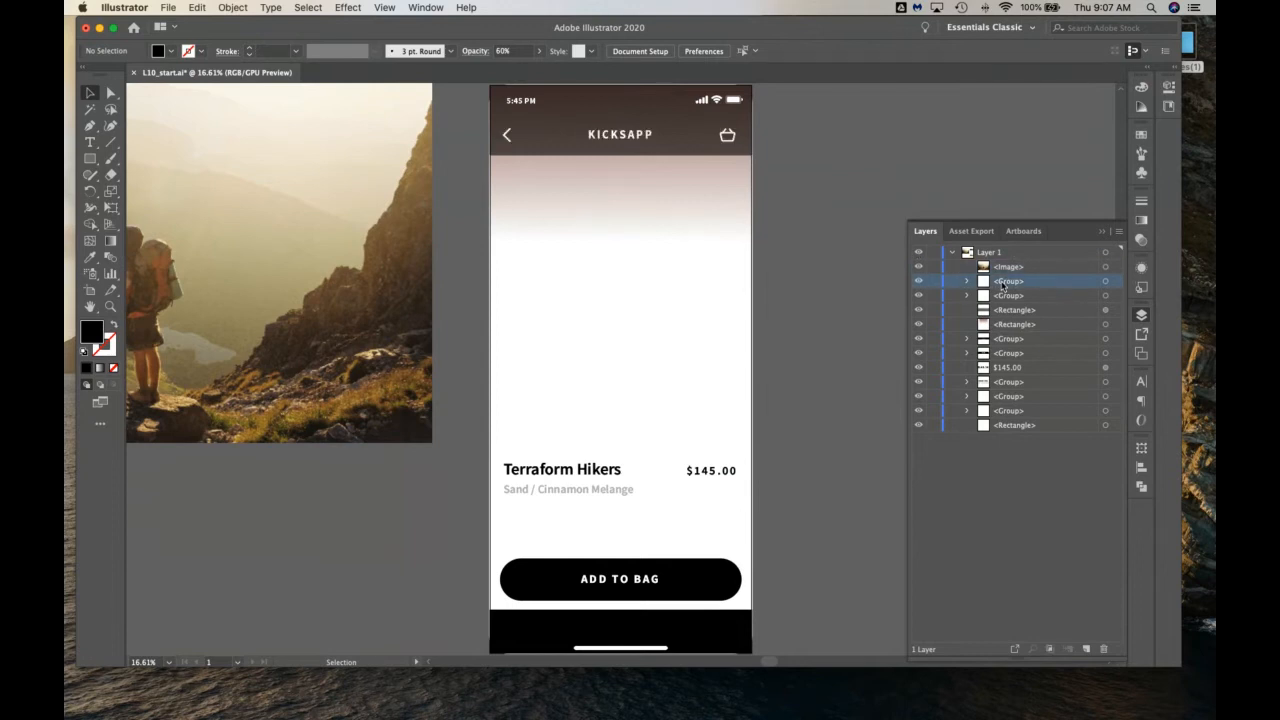
pyautogui.write('Ti')
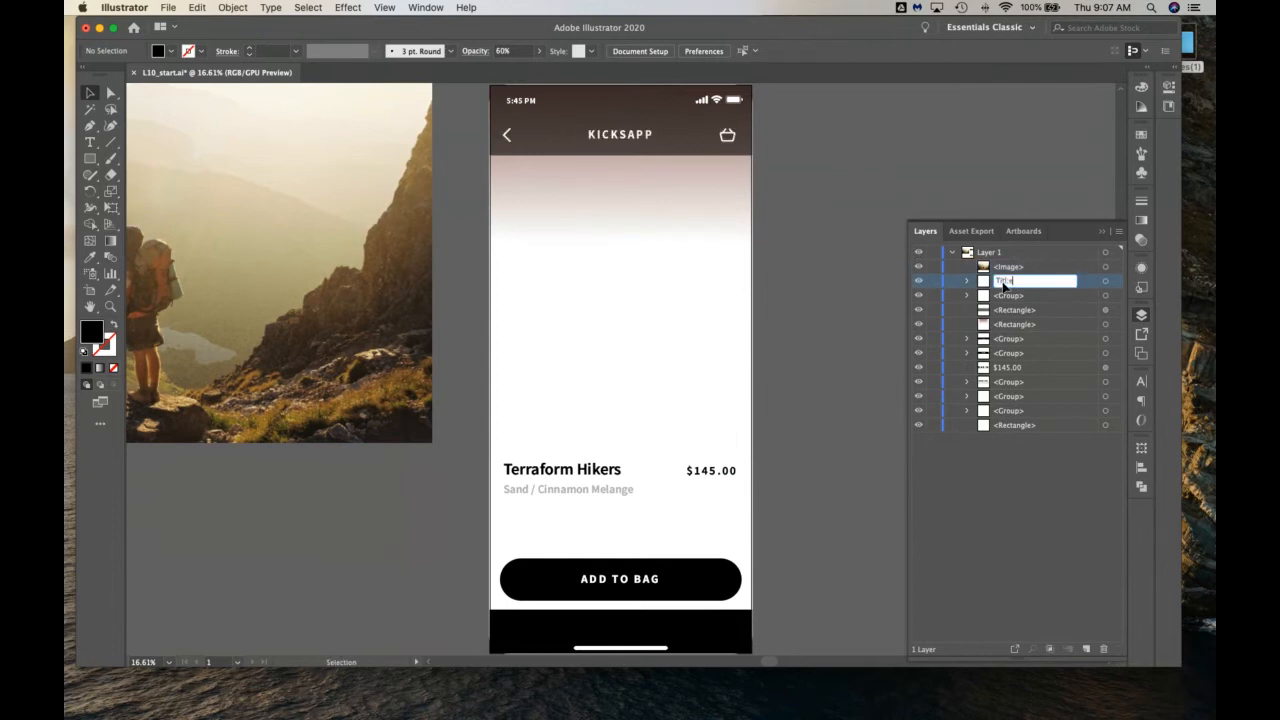
pyautogui.write('tle')
pyautogui.press('Return')
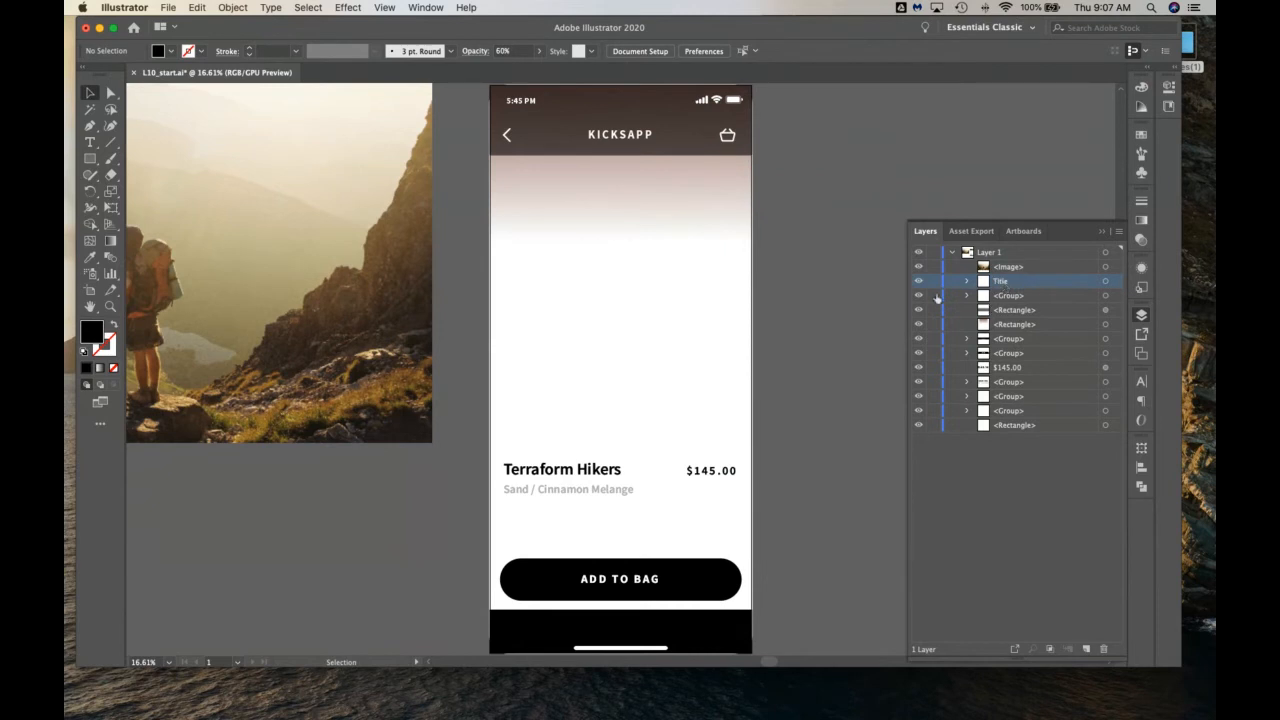
# Rename the status bar group below Title as Phone Menu
pyautogui.click(1010, 298)
pyautogui.doubleClick(1010, 298)
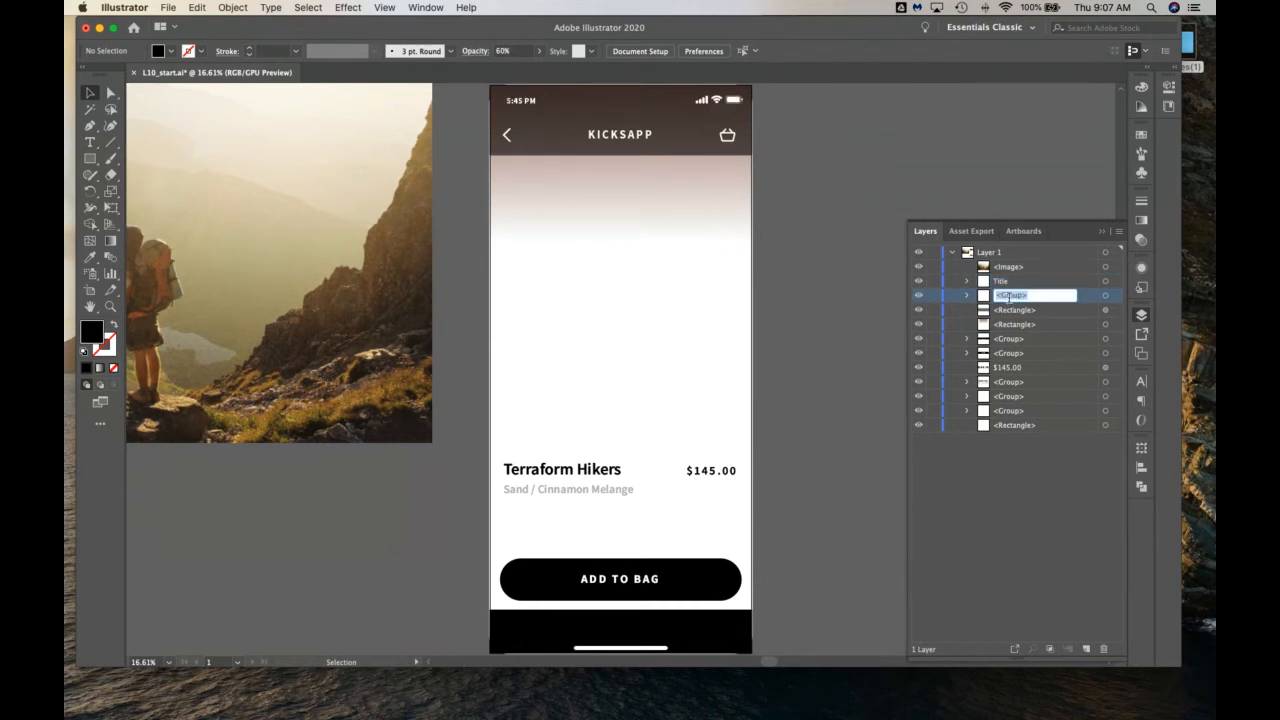
pyautogui.write('Phone')
pyautogui.write(' I')
pyautogui.write('Men')
pyautogui.write('u')
pyautogui.press('Return')
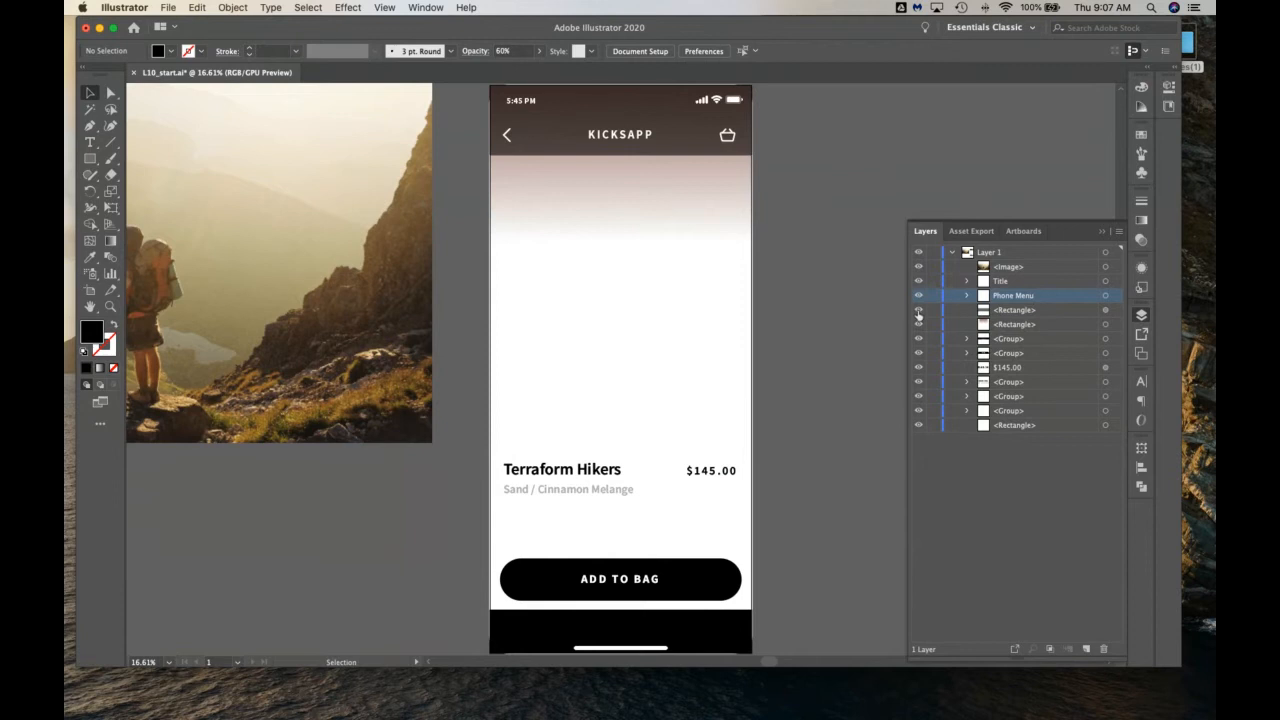
# Rename the dark header rectangle as Header background
pyautogui.click(1020, 311)
pyautogui.doubleClick(1020, 311)
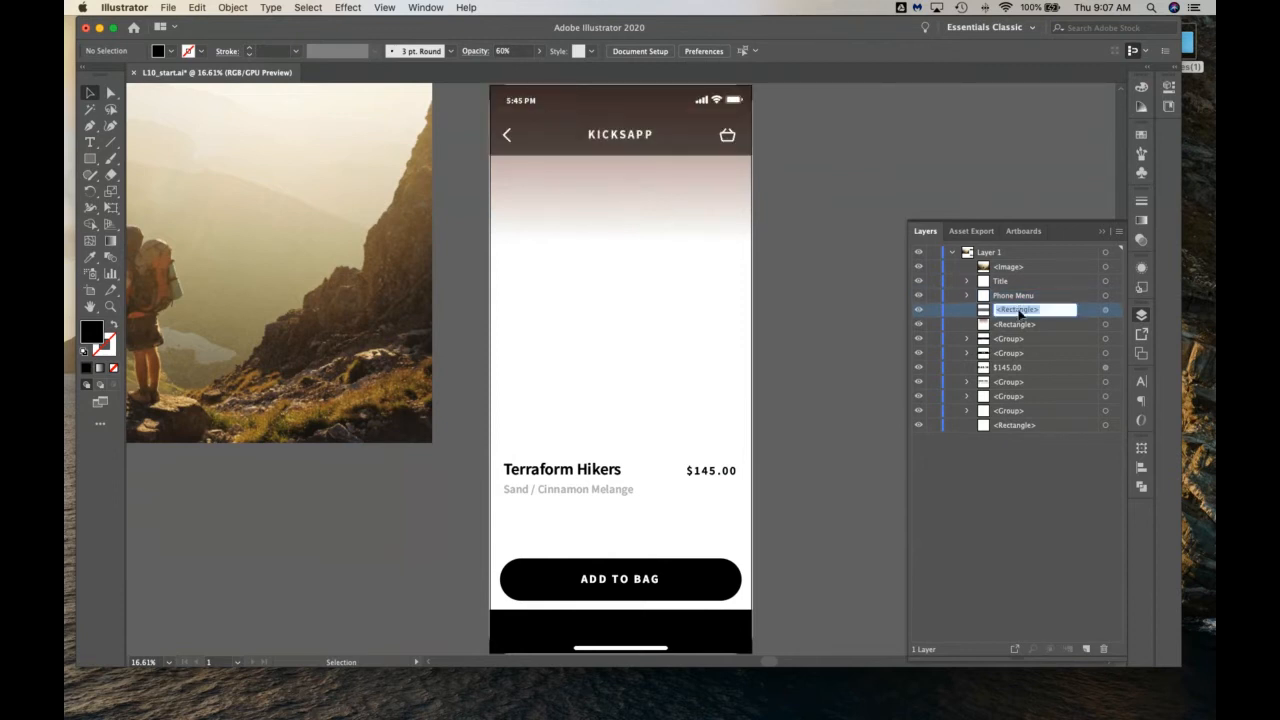
pyautogui.write('Header background')
pyautogui.press('Return')
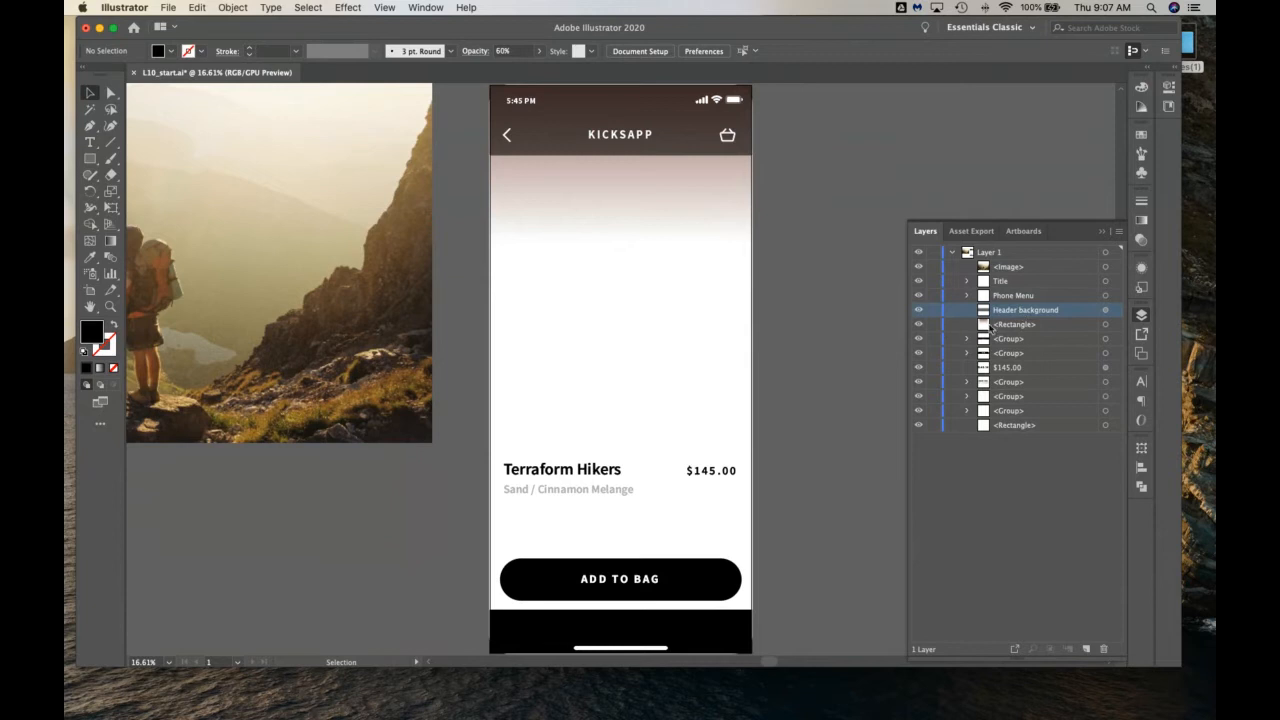
# Check the gradient rectangle below Header background by hiding and showing it, and rename it BG
pyautogui.click(918, 324)
pyautogui.click(918, 324)
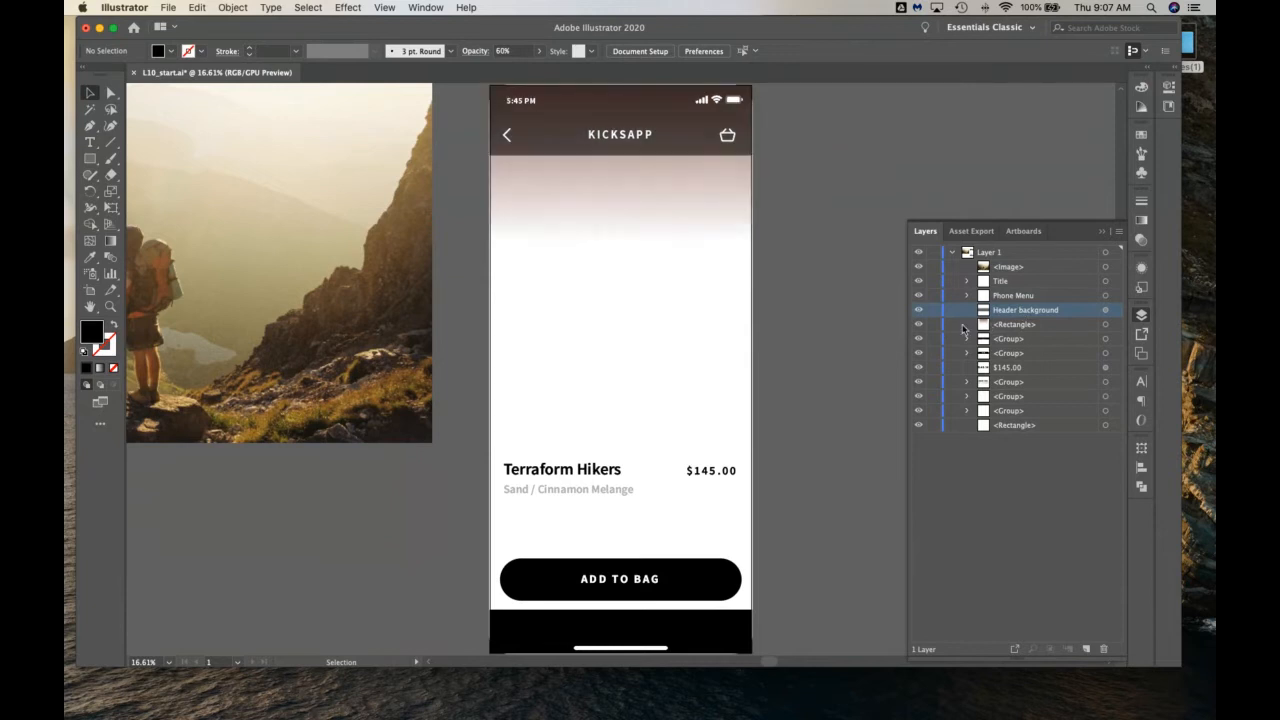
pyautogui.click(1013, 328)
pyautogui.doubleClick(1013, 326)
pyautogui.write('BG')
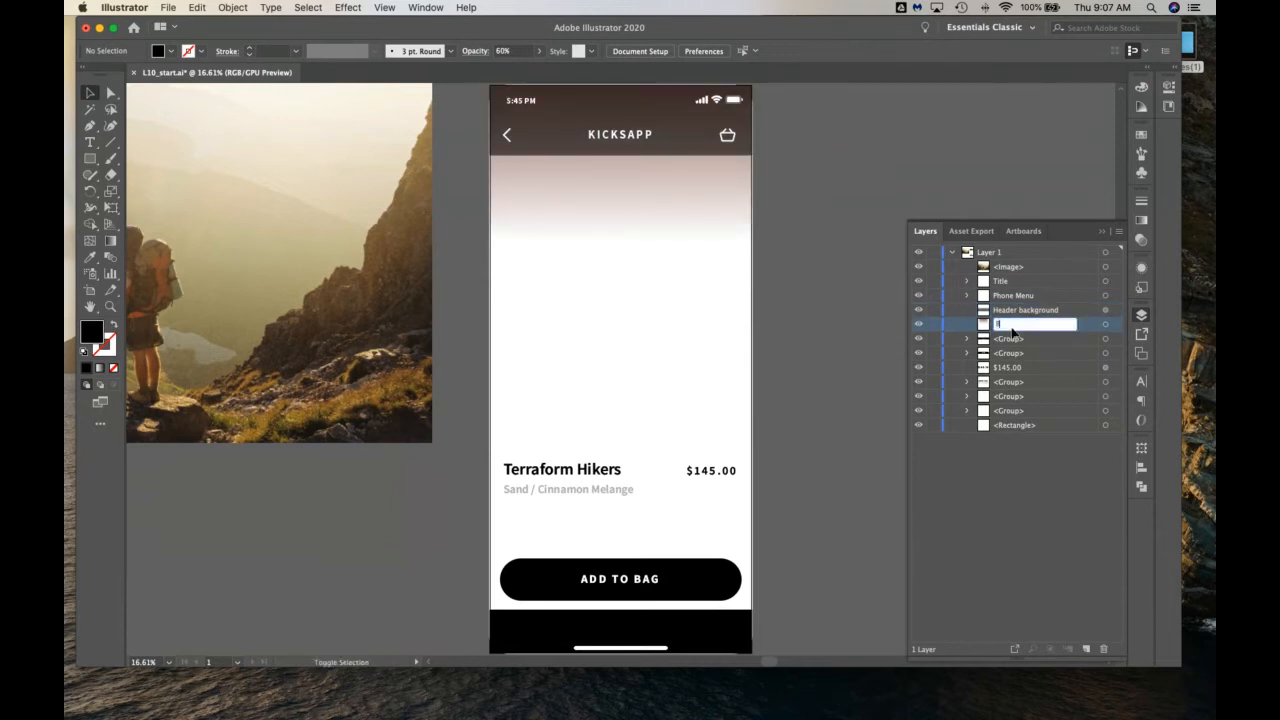
pyautogui.press('Return')
# Check the black footer bar group by hiding and showing it, and rename it Footer BG
pyautogui.click(919, 339)
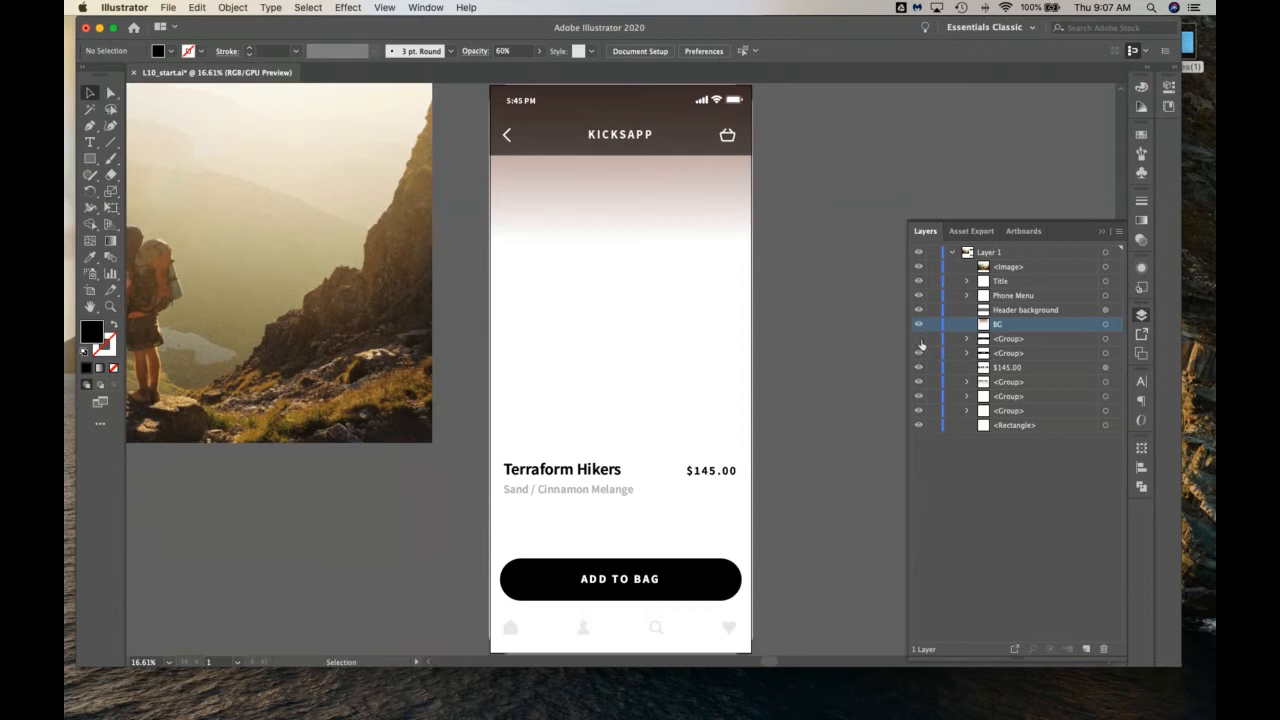
pyautogui.click(919, 339)
pyautogui.click(1015, 345)
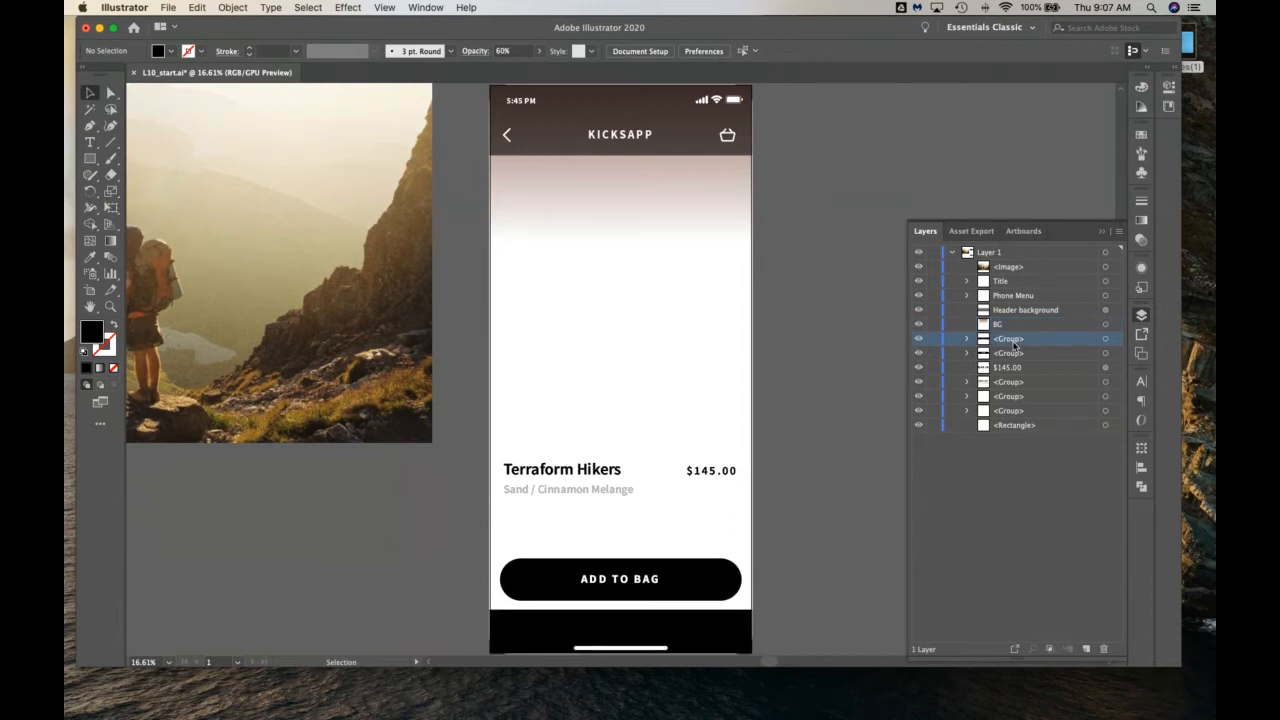
pyautogui.doubleClick(1010, 339)
pyautogui.write('Foote')
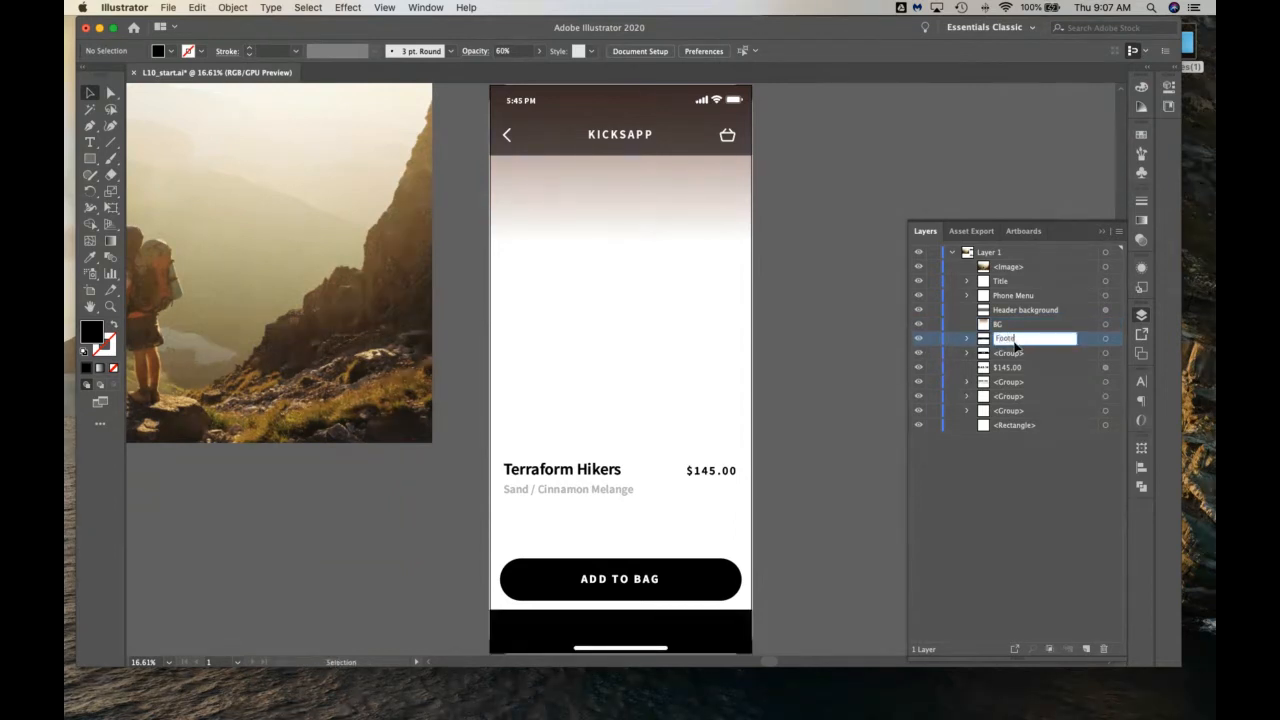
pyautogui.write('r BG')
pyautogui.press('Return')
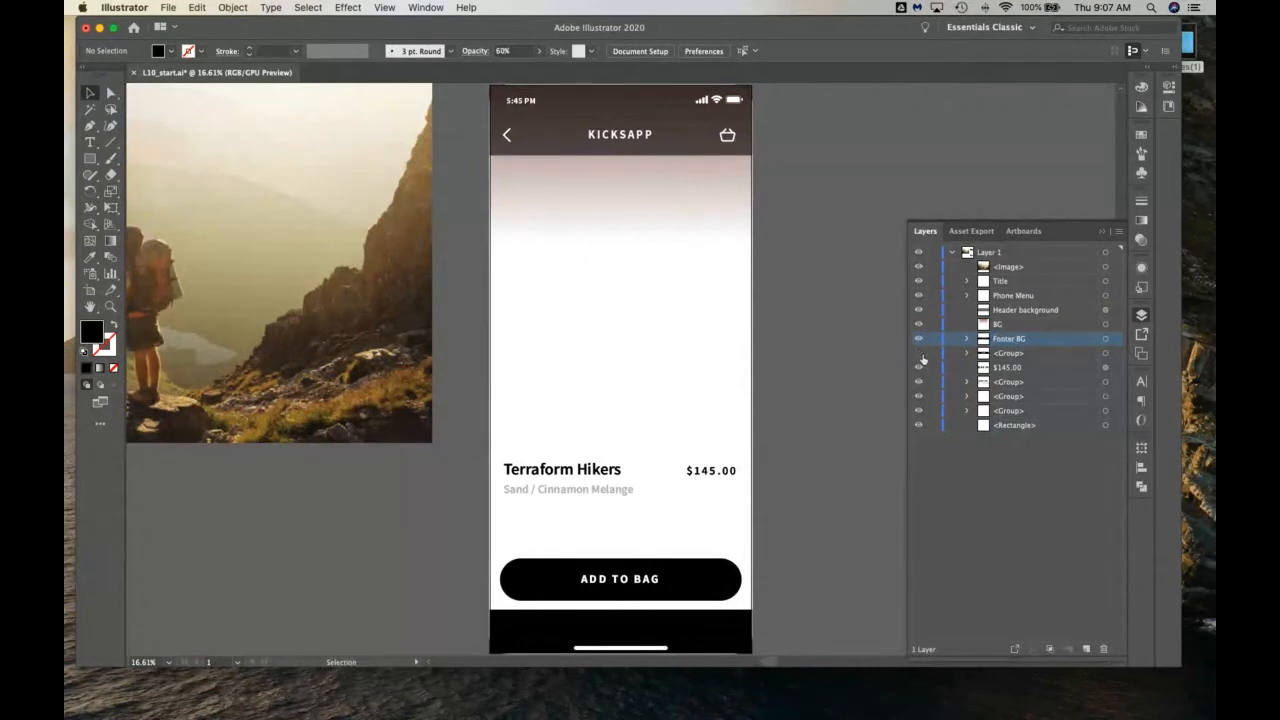
# Rename the Add to Bag button group as Add button
pyautogui.doubleClick(1010, 353)
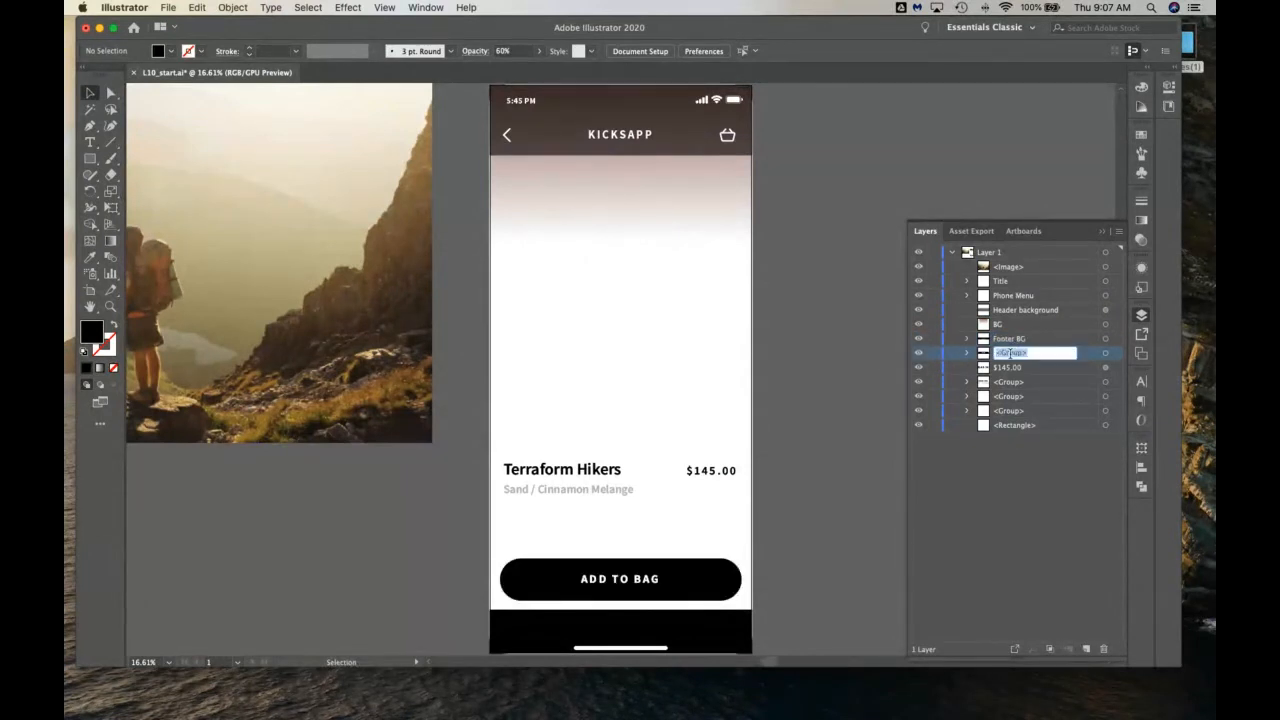
pyautogui.write('Add button')
pyautogui.press('Return')
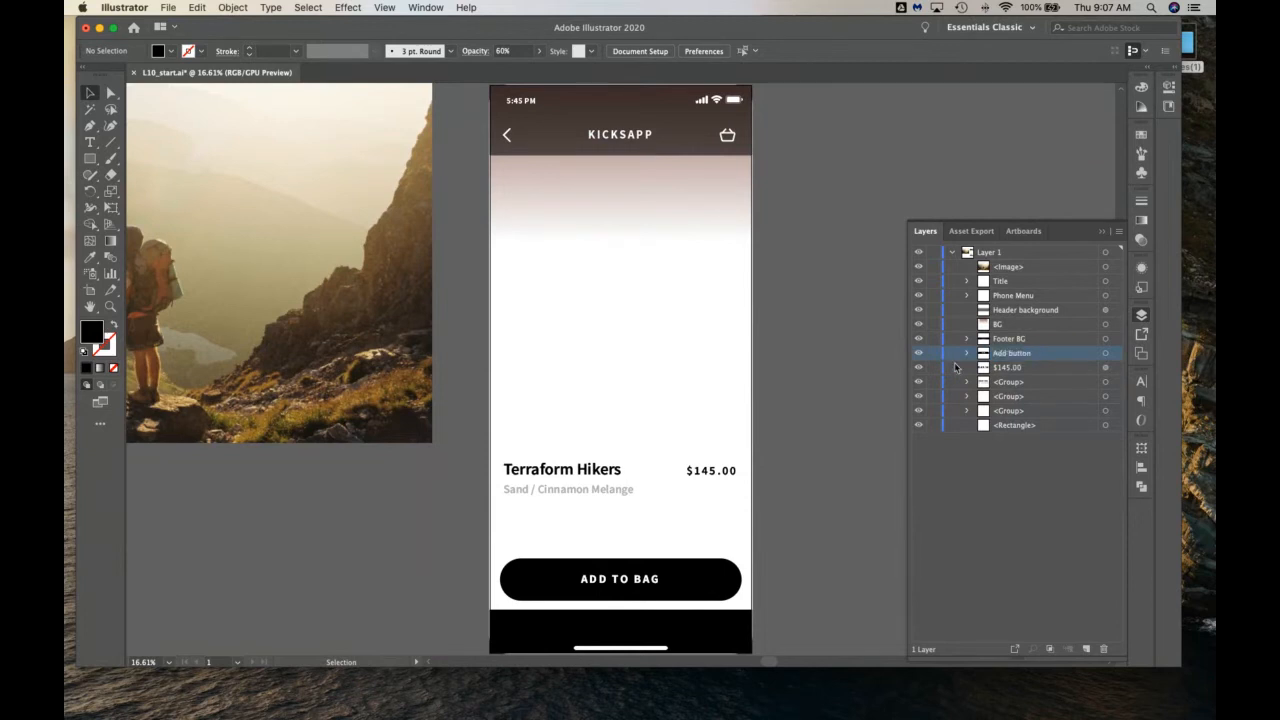
# Check the product name group below the price by hiding and showing it, and rename it Description
pyautogui.click(917, 386)
pyautogui.click(917, 388)
pyautogui.doubleClick(1010, 386)
pyautogui.write('Description')
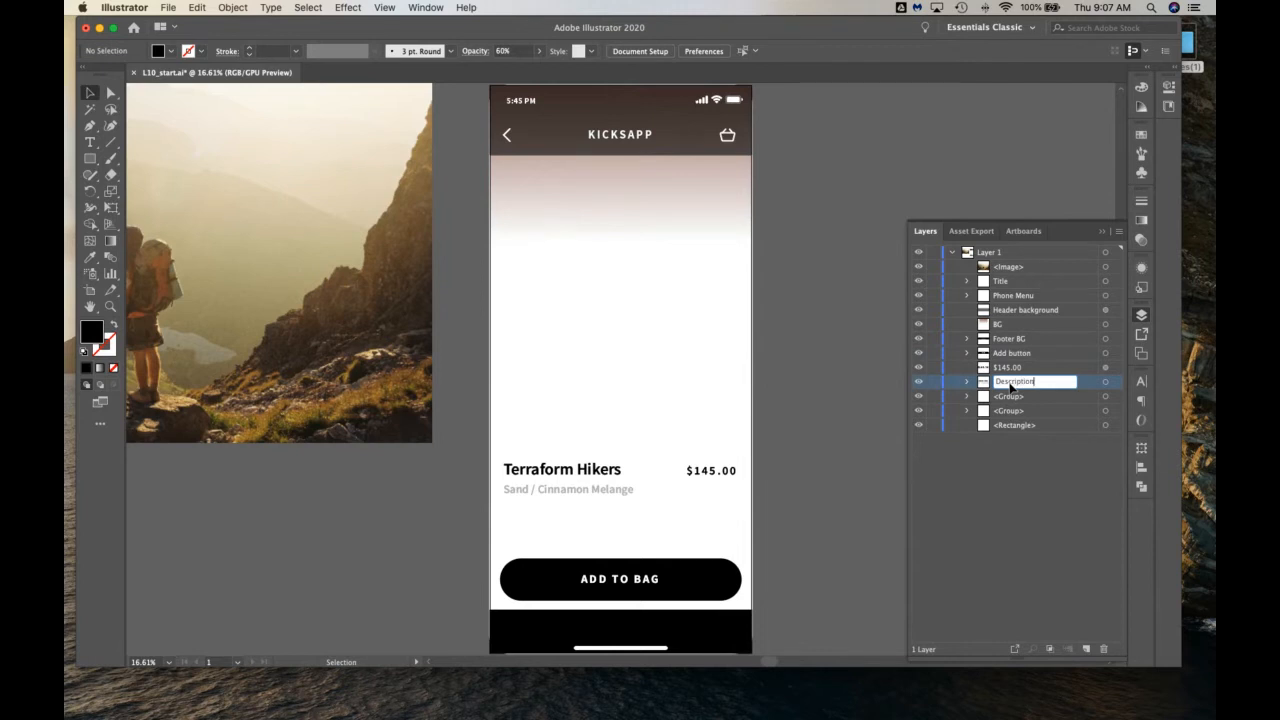
pyautogui.press('Return')
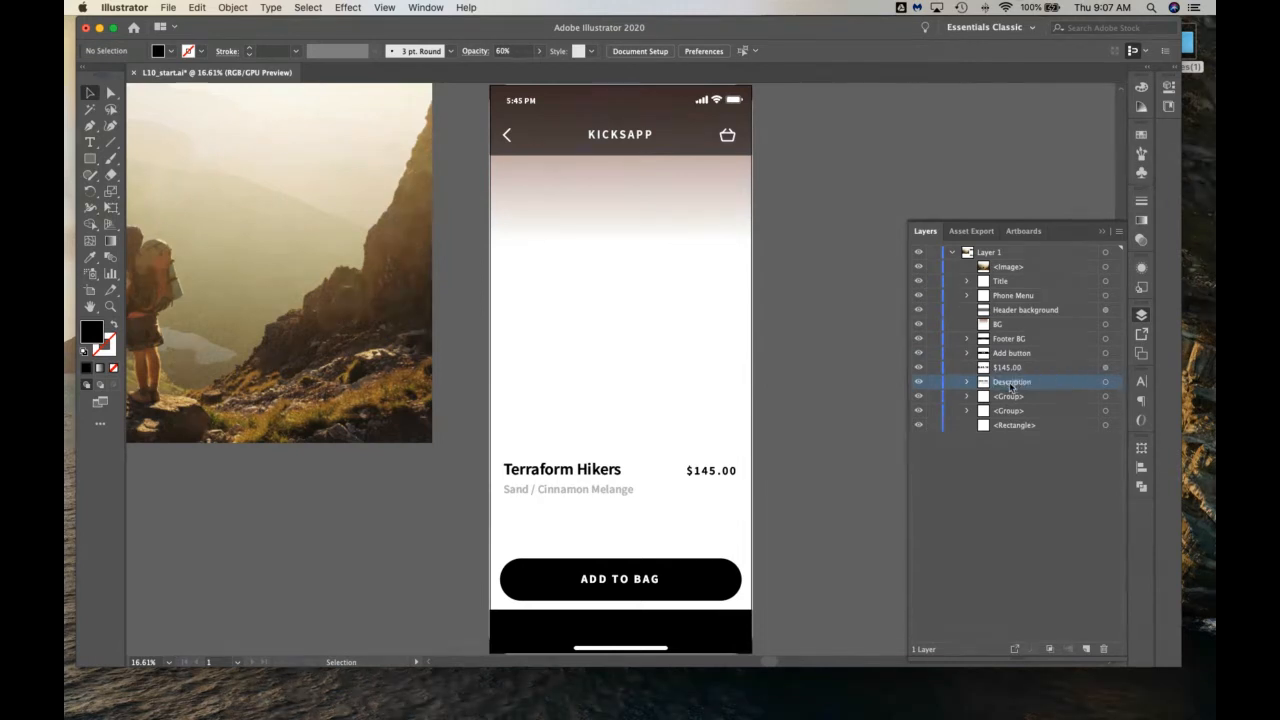
# Rename the lowest rectangle in the layer as Template and move the Footer BG group directly above it
pyautogui.click(918, 426)
pyautogui.click(1016, 427)
pyautogui.doubleClick(1018, 426)
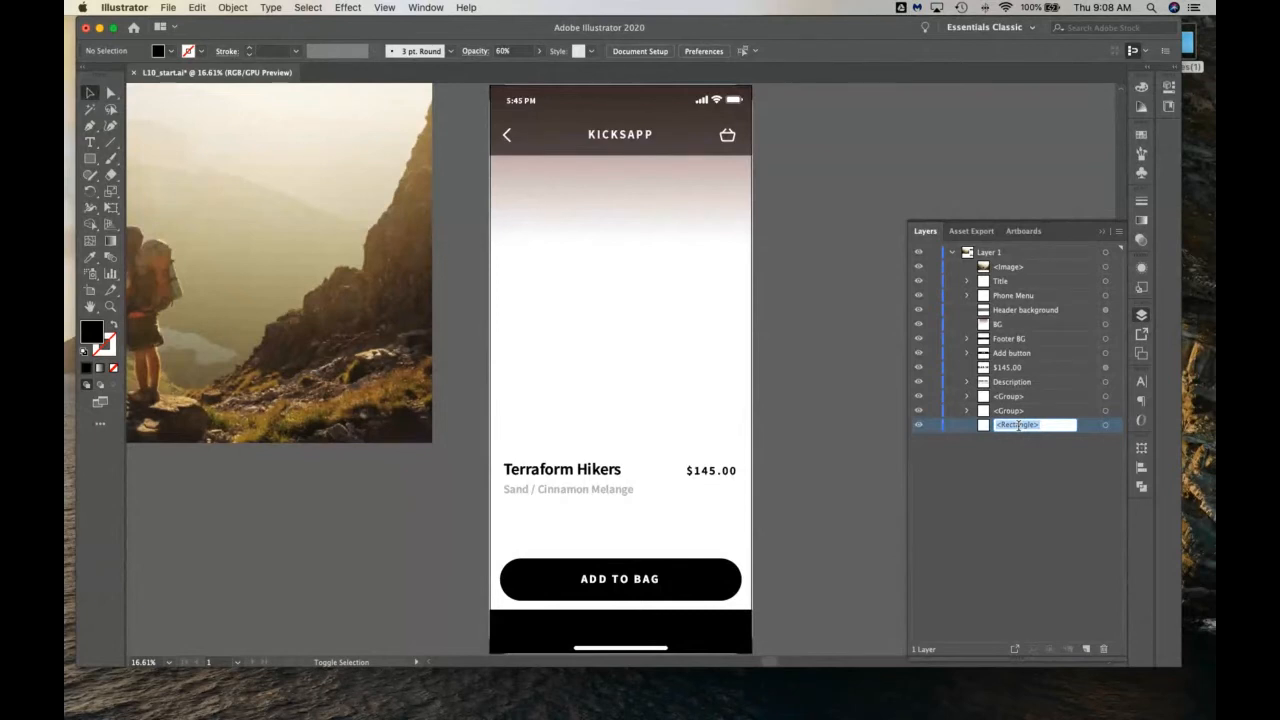
pyautogui.write('Template')
pyautogui.press('Return')
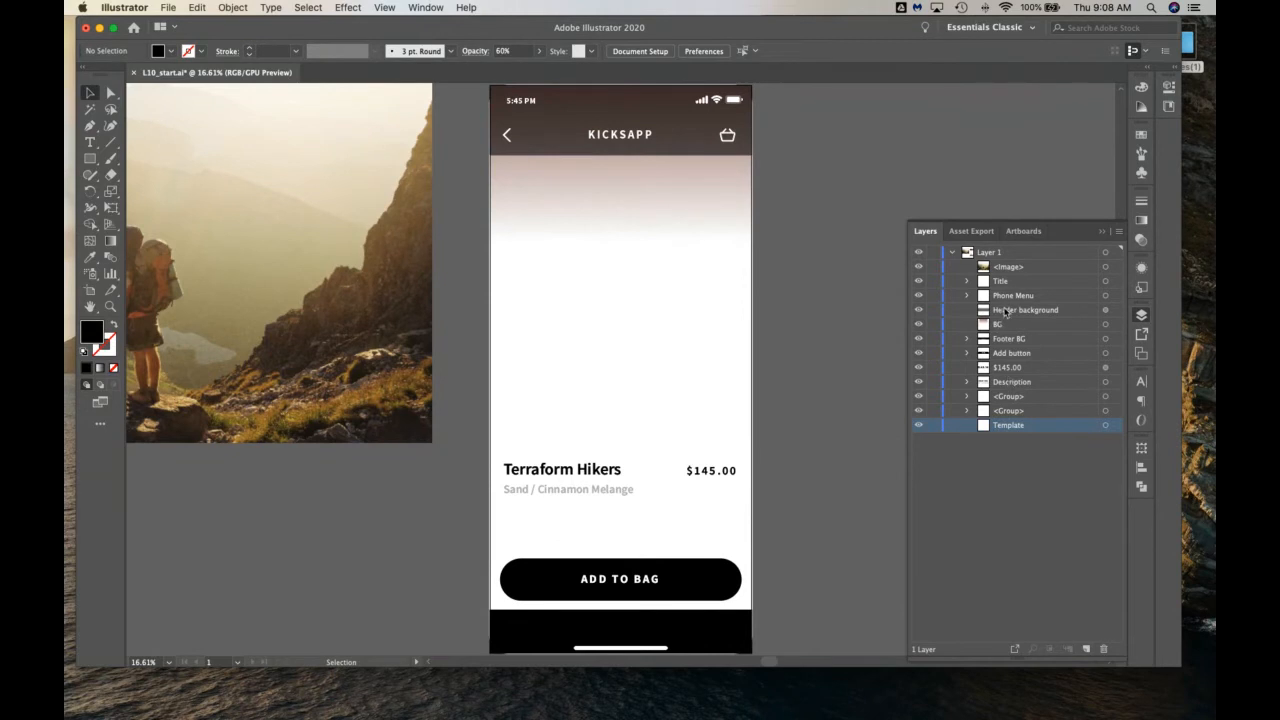
pyautogui.moveTo(1019, 343); pyautogui.dragTo(1014, 421)
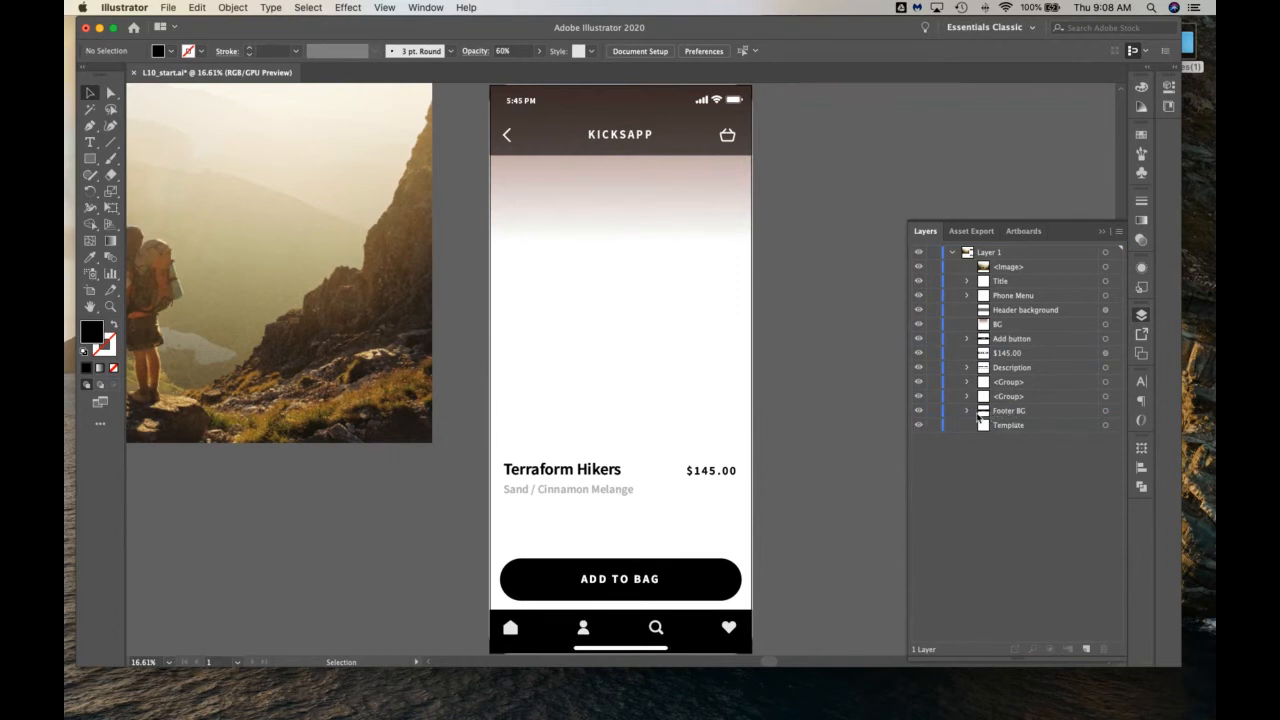
# Check the group directly above Footer BG by hiding and showing it, and rename it Footer Icons
pyautogui.click(919, 398)
pyautogui.click(919, 398)
pyautogui.click(1018, 399)
pyautogui.doubleClick(1017, 399)
pyautogui.write('a')
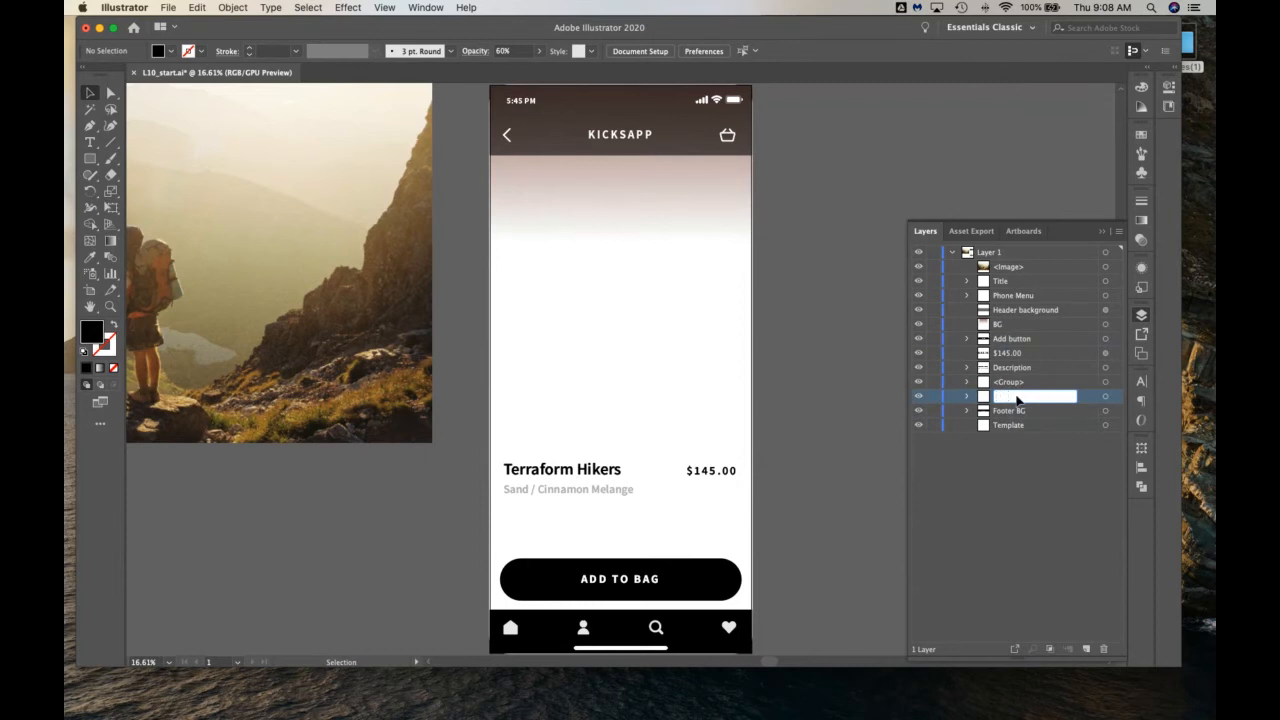
pyautogui.write('Footer Icons')
pyautogui.press('Return')
# Target the page dots group below Description to identify it on the artboard, and rename it Image Scroll
pyautogui.click(1004, 385)
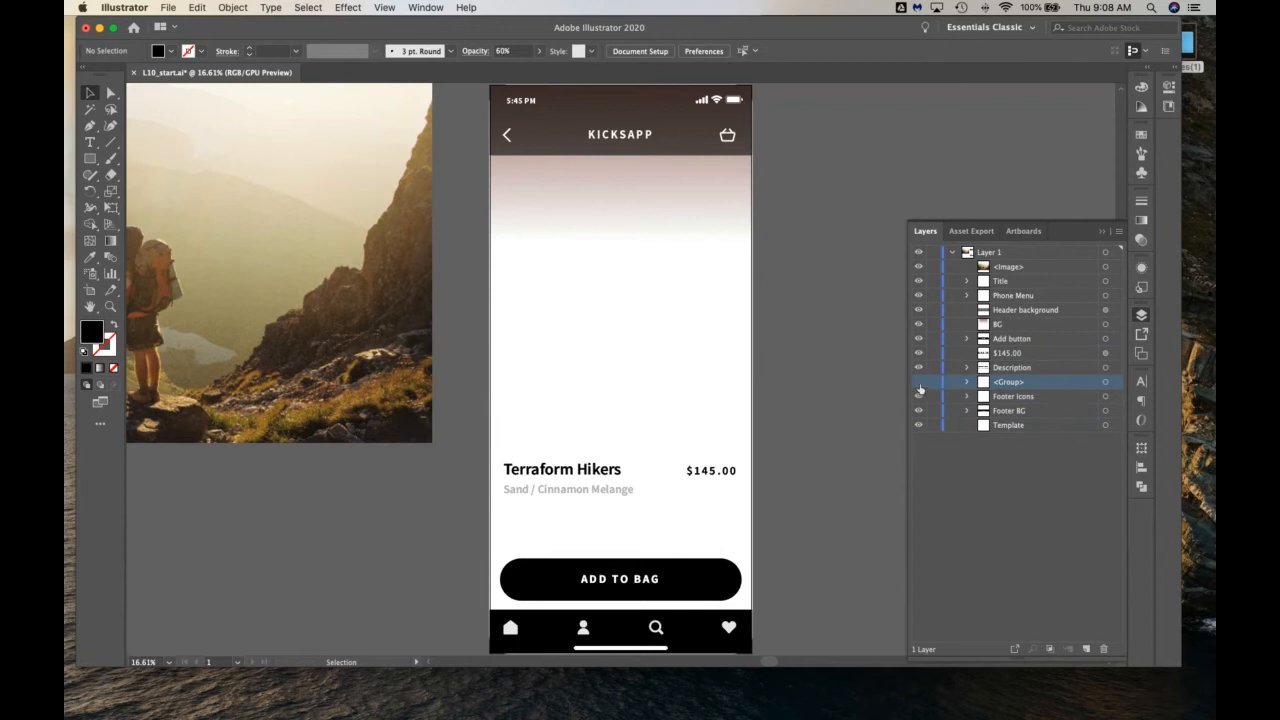
pyautogui.click(1105, 383)
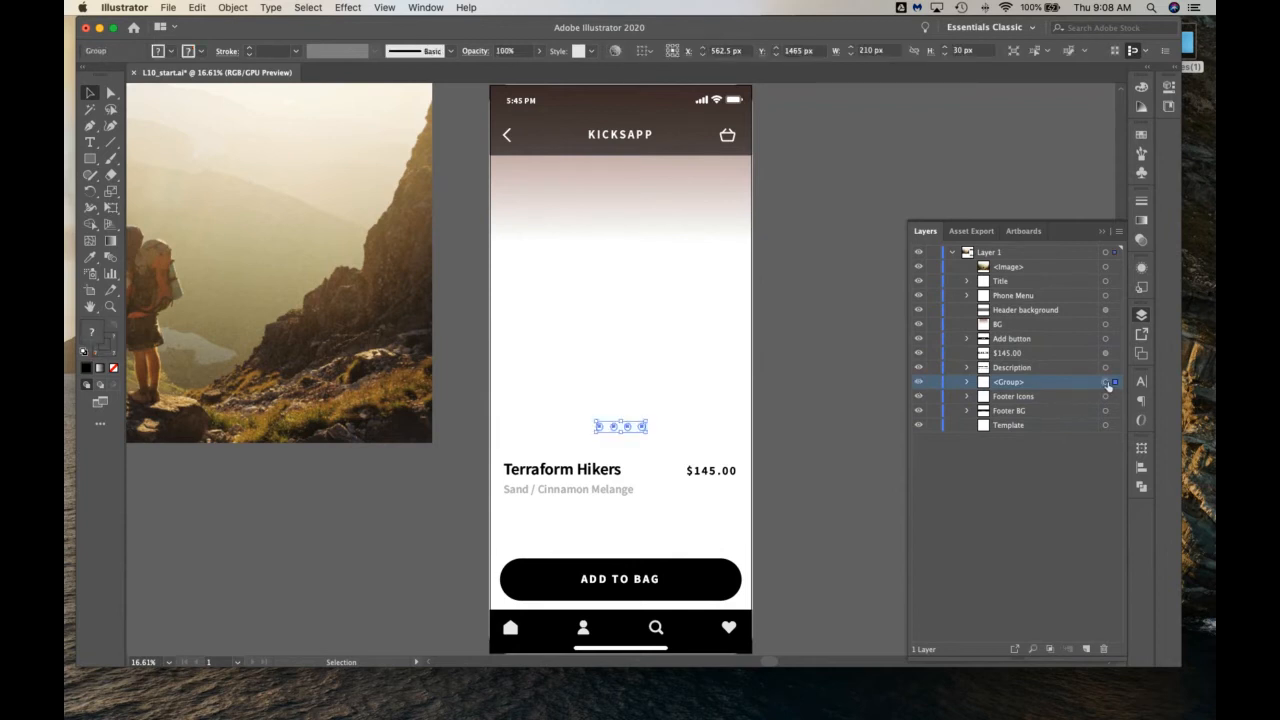
pyautogui.doubleClick(1005, 383)
pyautogui.write('Scro')
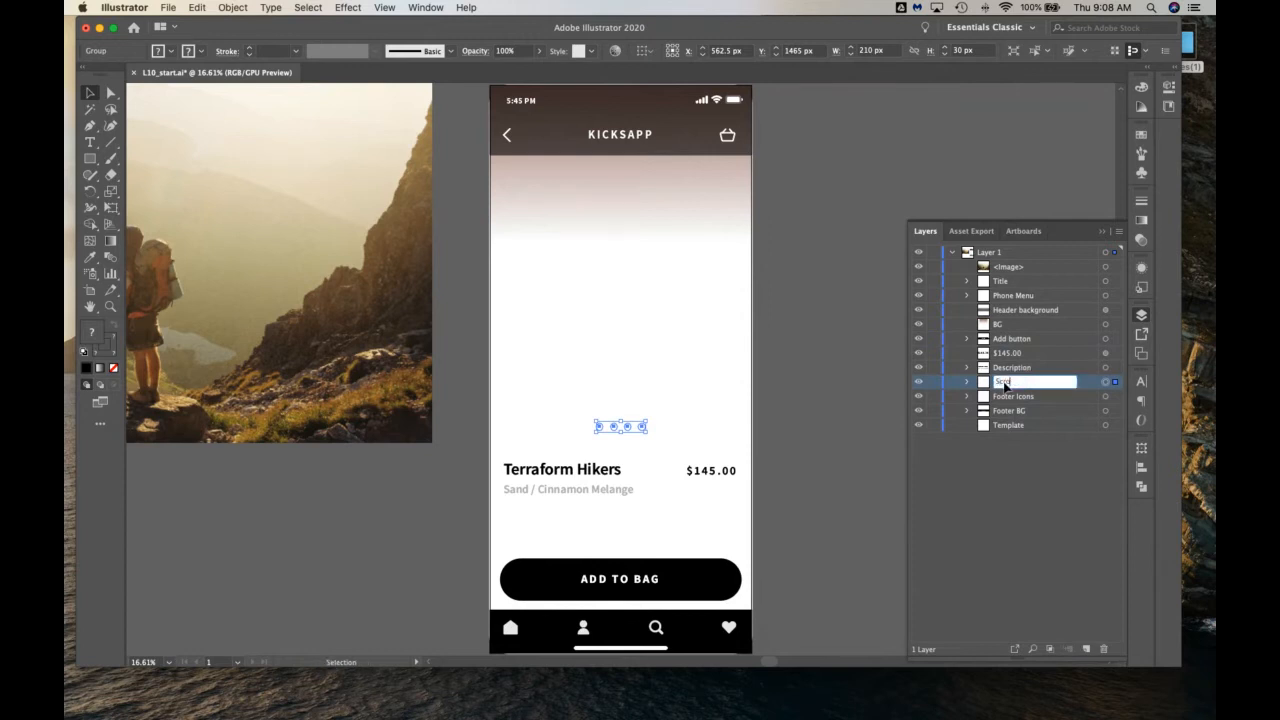
pyautogui.press('BackSpace')
pyautogui.press('BackSpace')
pyautogui.write('Image Scroll')
pyautogui.click(1001, 559)
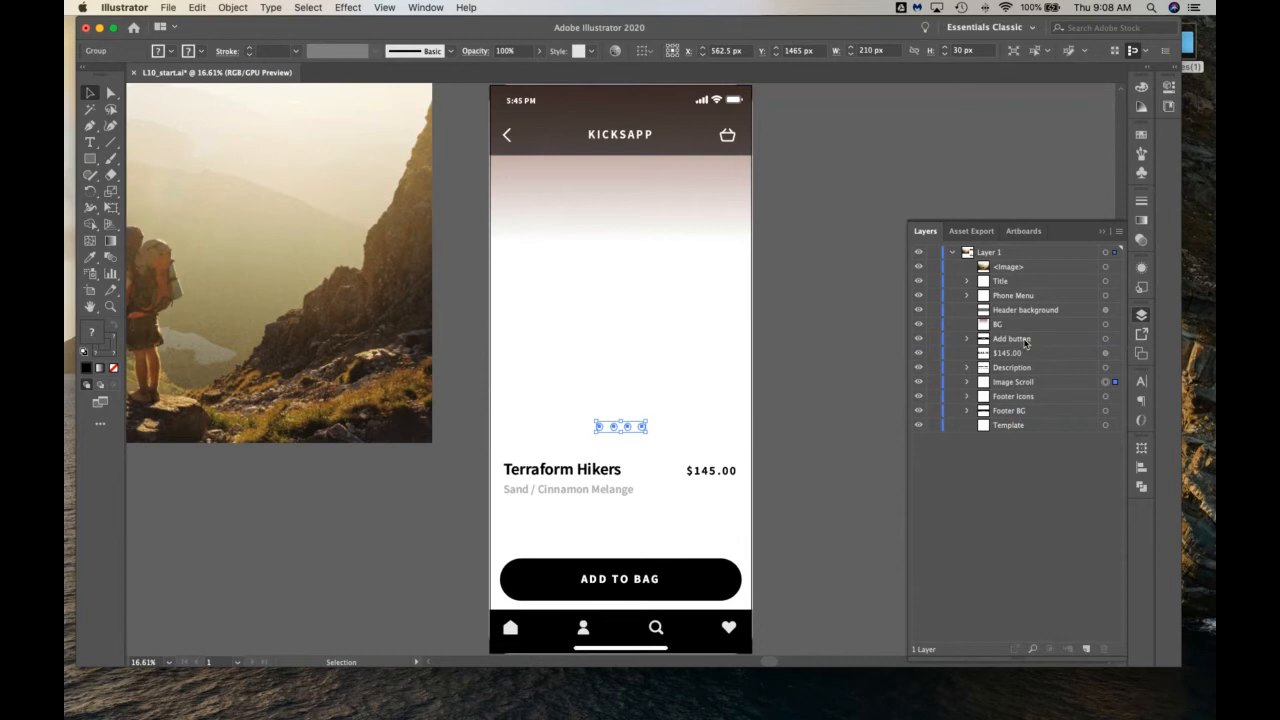
# Expand the Title group, target its basket icon, KICKSAPP text and back arrow one by one, and collapse the group
pyautogui.click(966, 283)
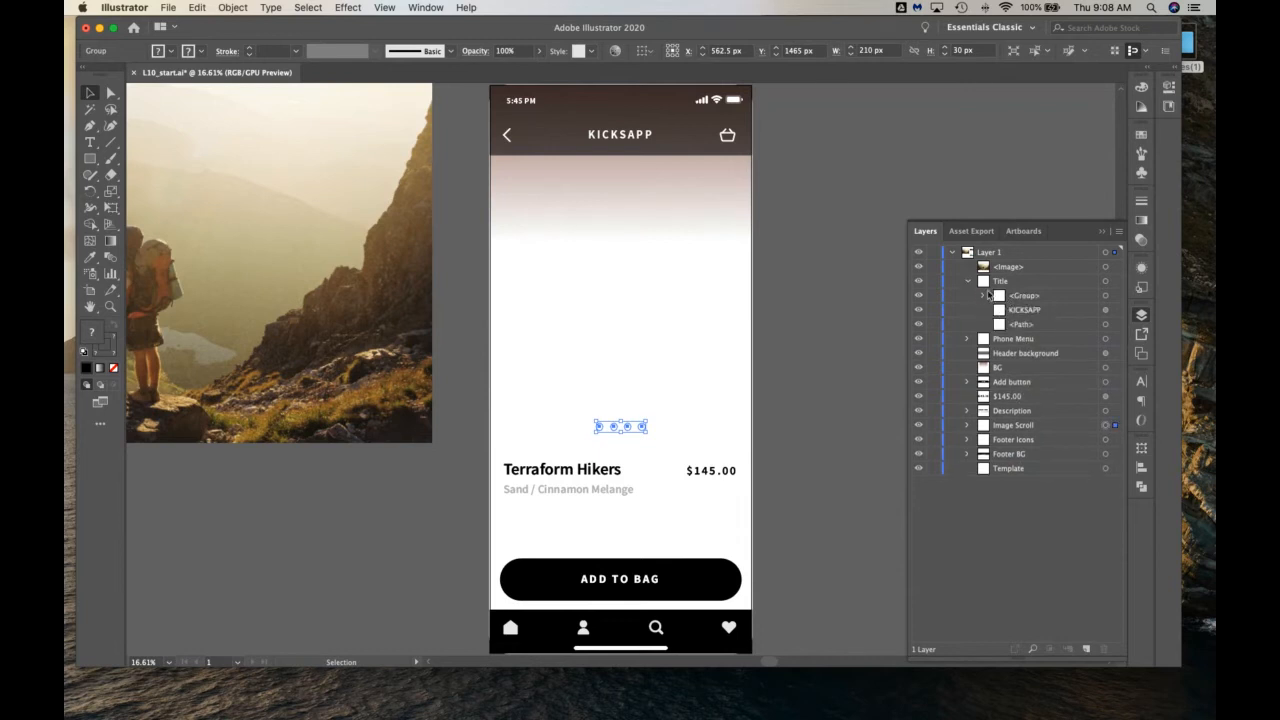
pyautogui.click(1106, 297)
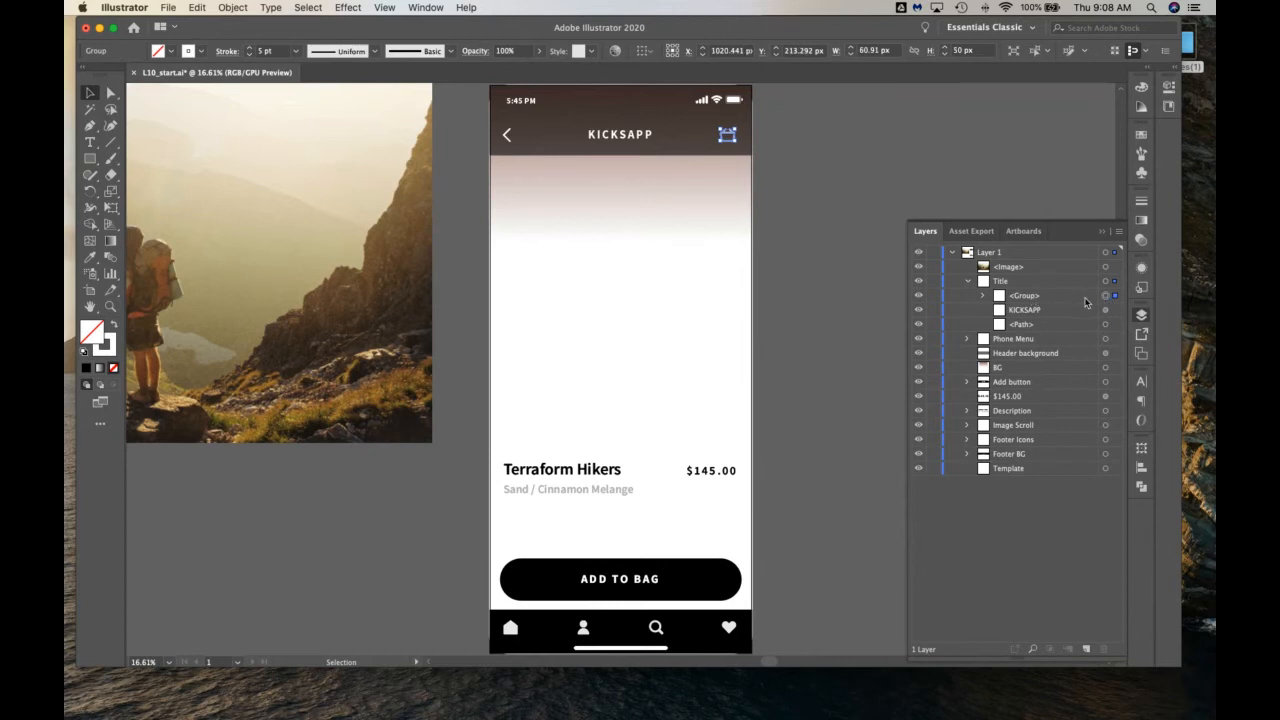
pyautogui.click(1105, 311)
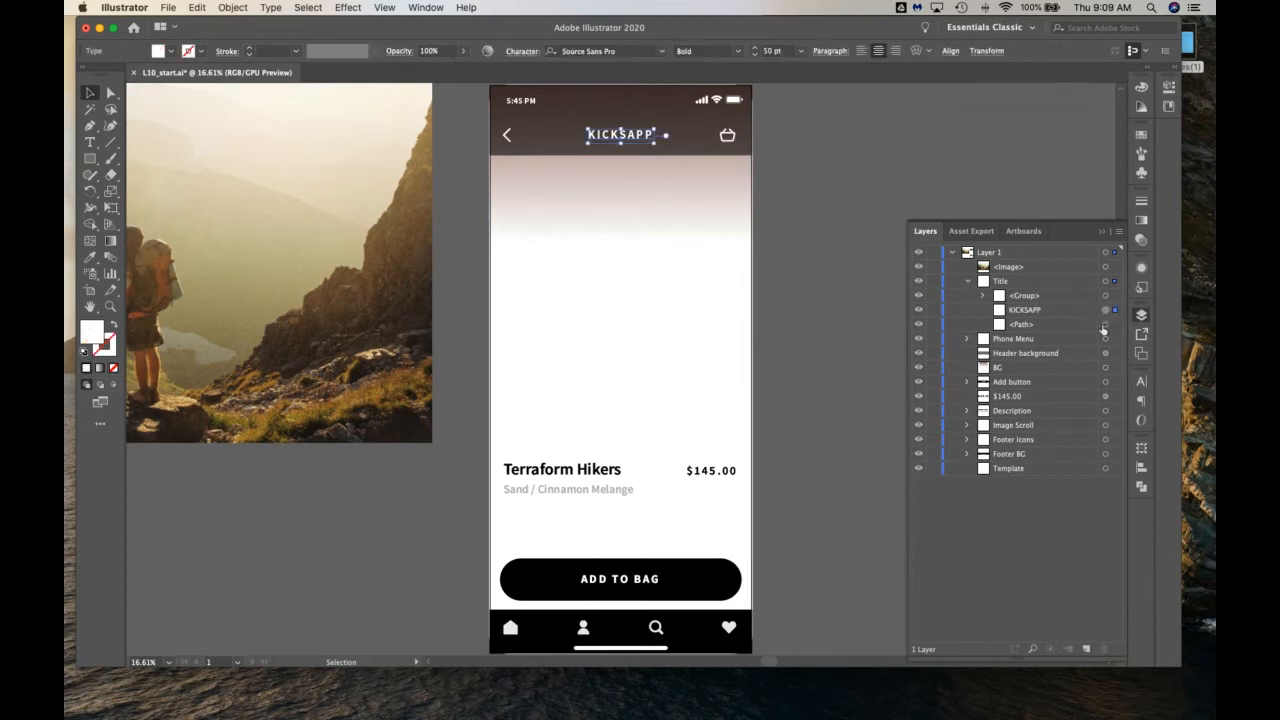
pyautogui.click(1104, 325)
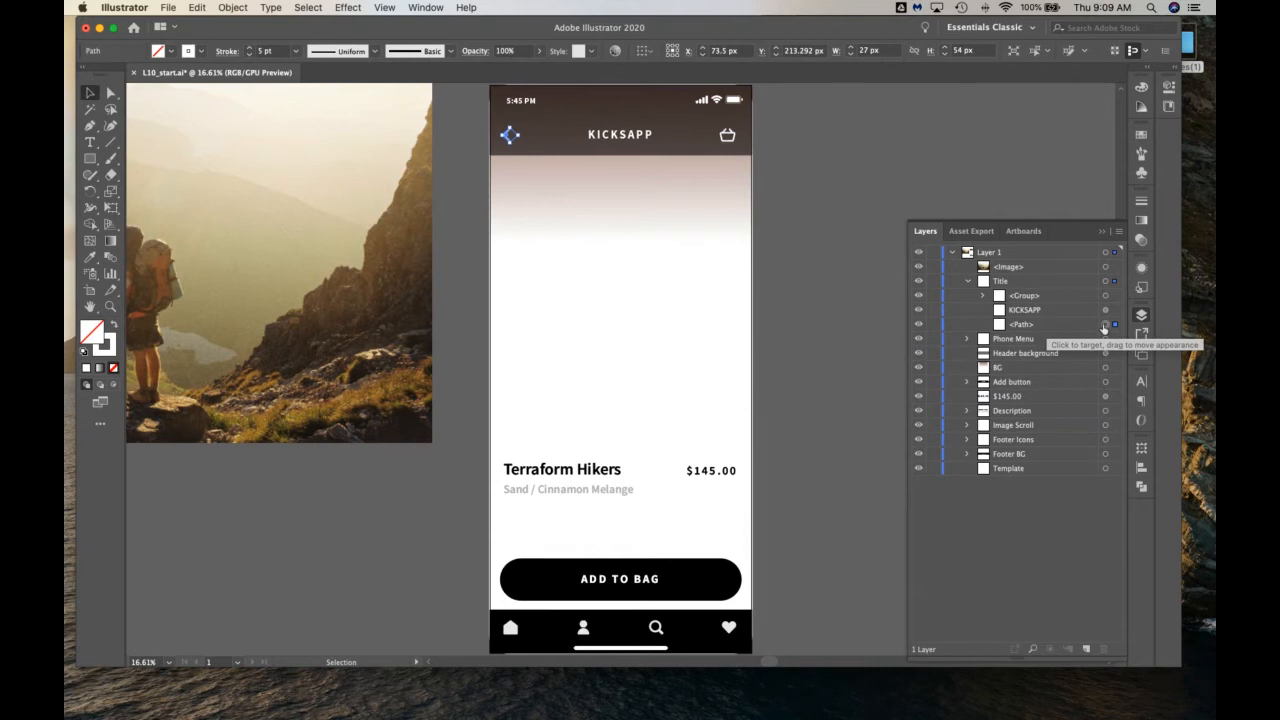
pyautogui.click(967, 283)
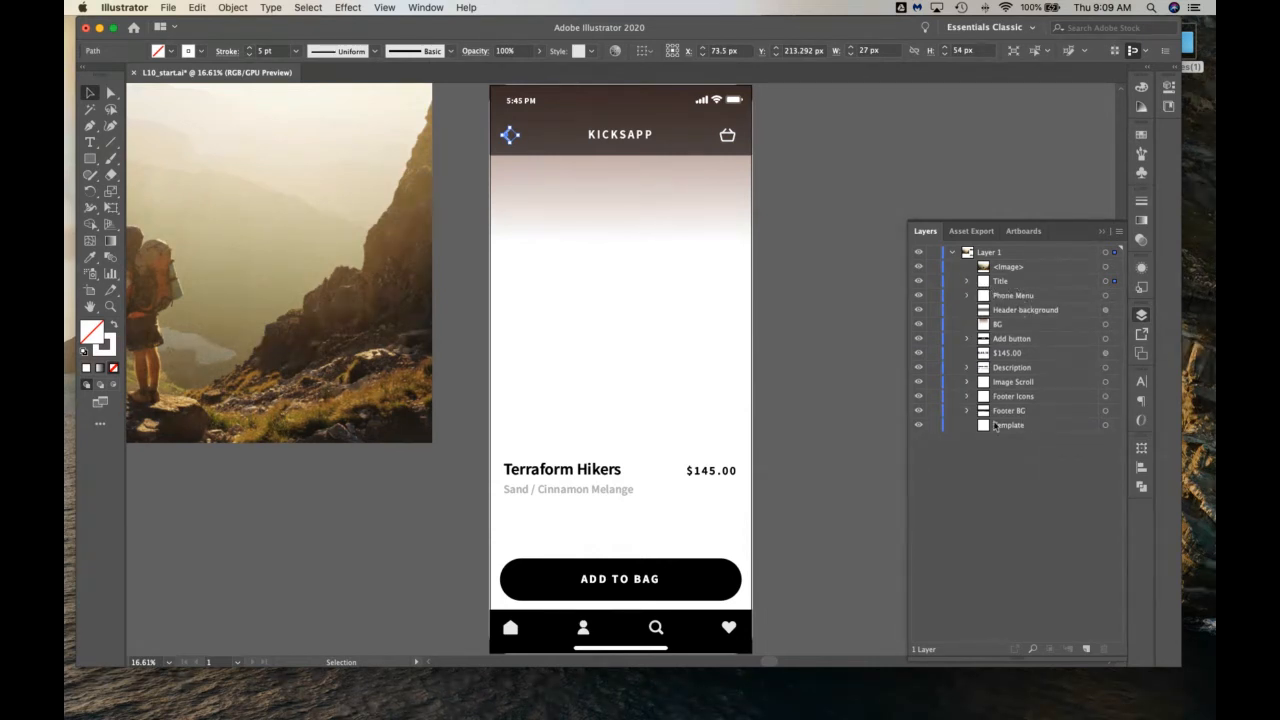
# Expand the Footer BG group to check which objects it contains, and collapse it again
pyautogui.click(967, 411)
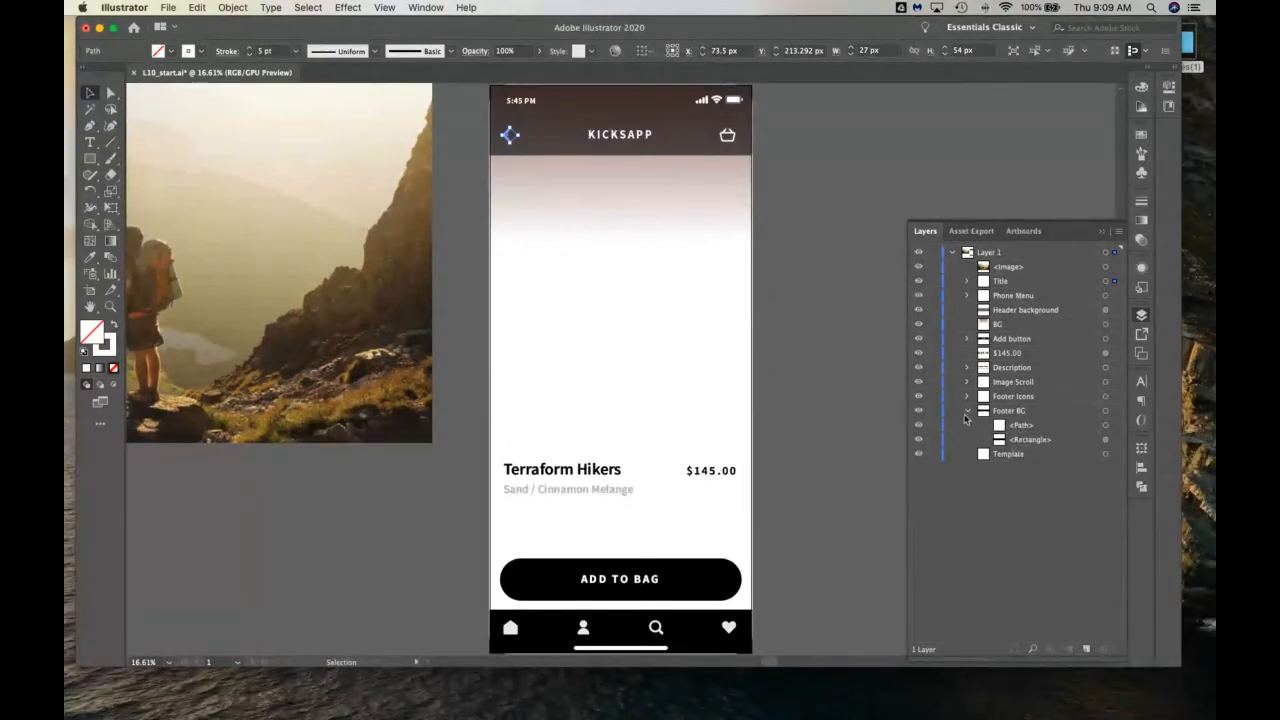
pyautogui.click(967, 411)
pyautogui.click(967, 411)
pyautogui.click(967, 411)
# Expand the Footer Icons group, target the whole group and its first two paths one by one, and collapse it
pyautogui.click(967, 397)
pyautogui.click(1023, 401)
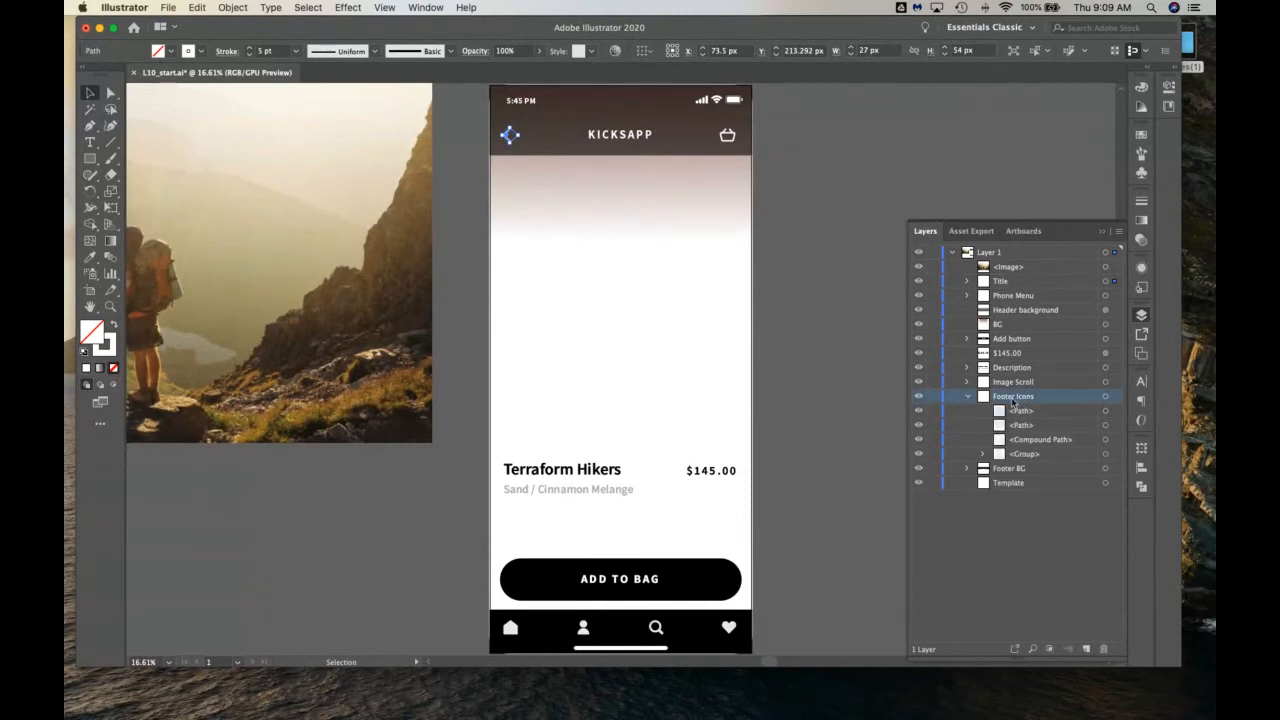
pyautogui.click(1105, 397)
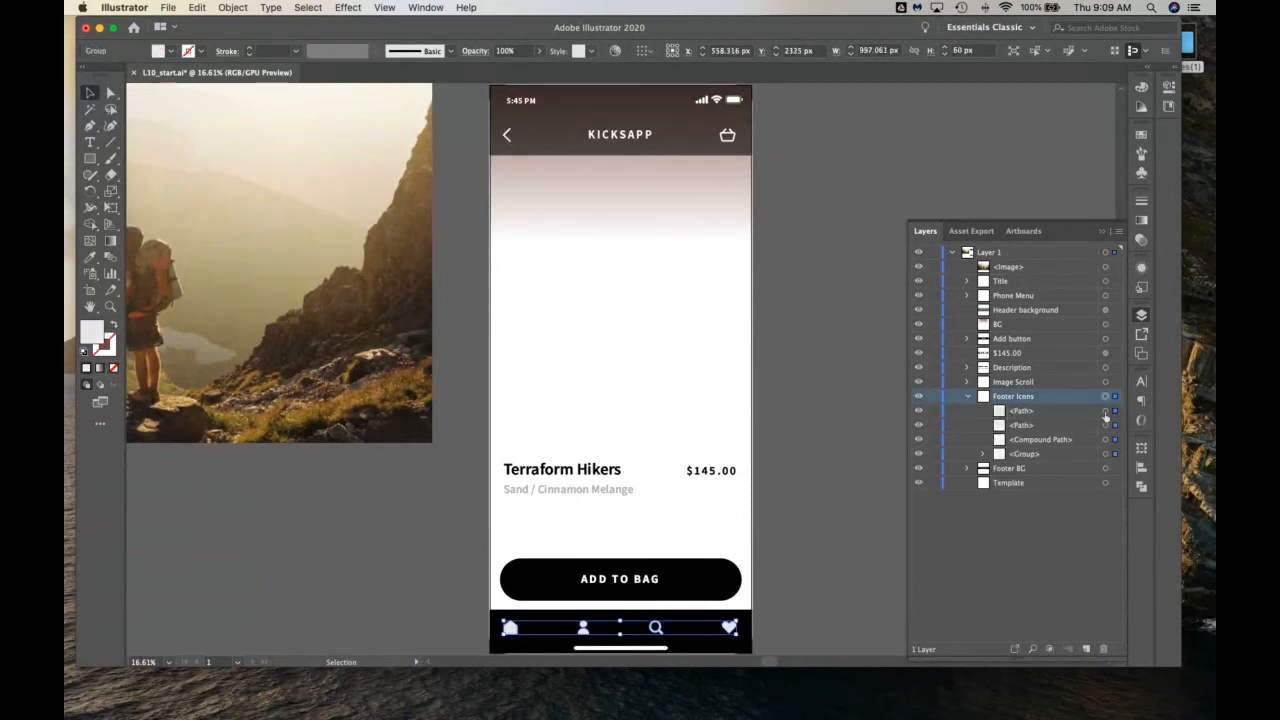
pyautogui.click(1105, 411)
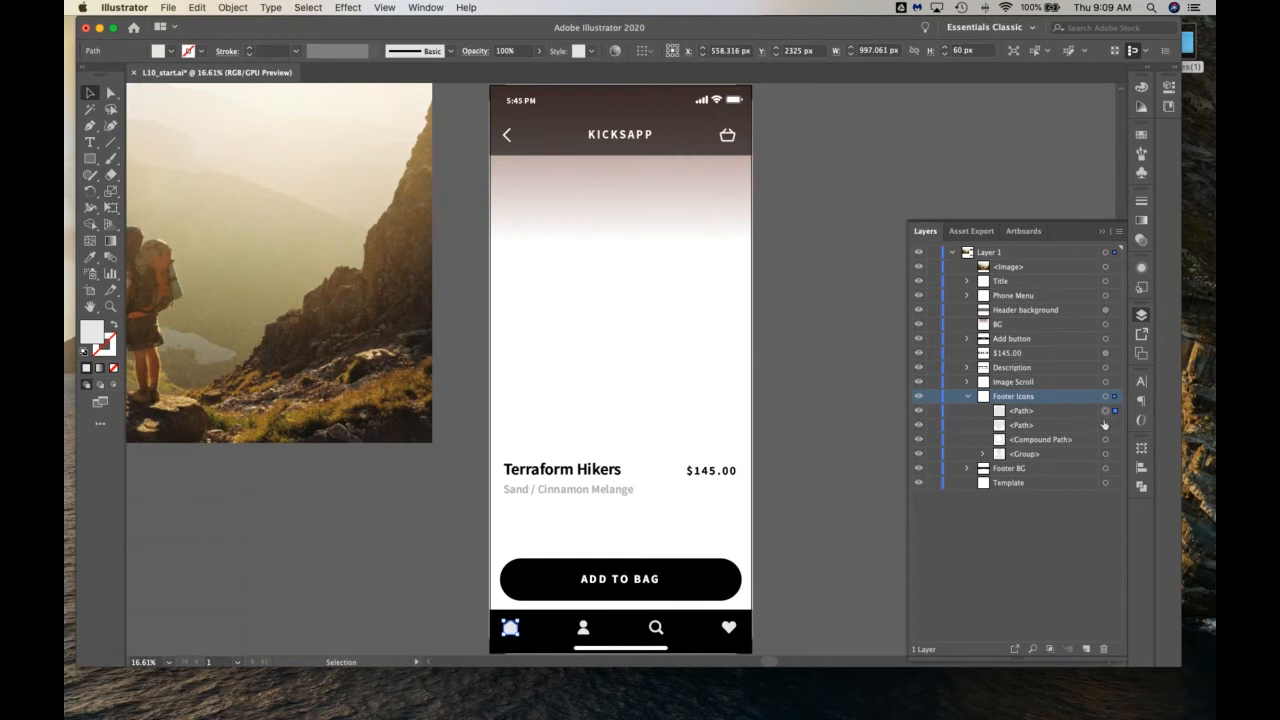
pyautogui.click(1105, 425)
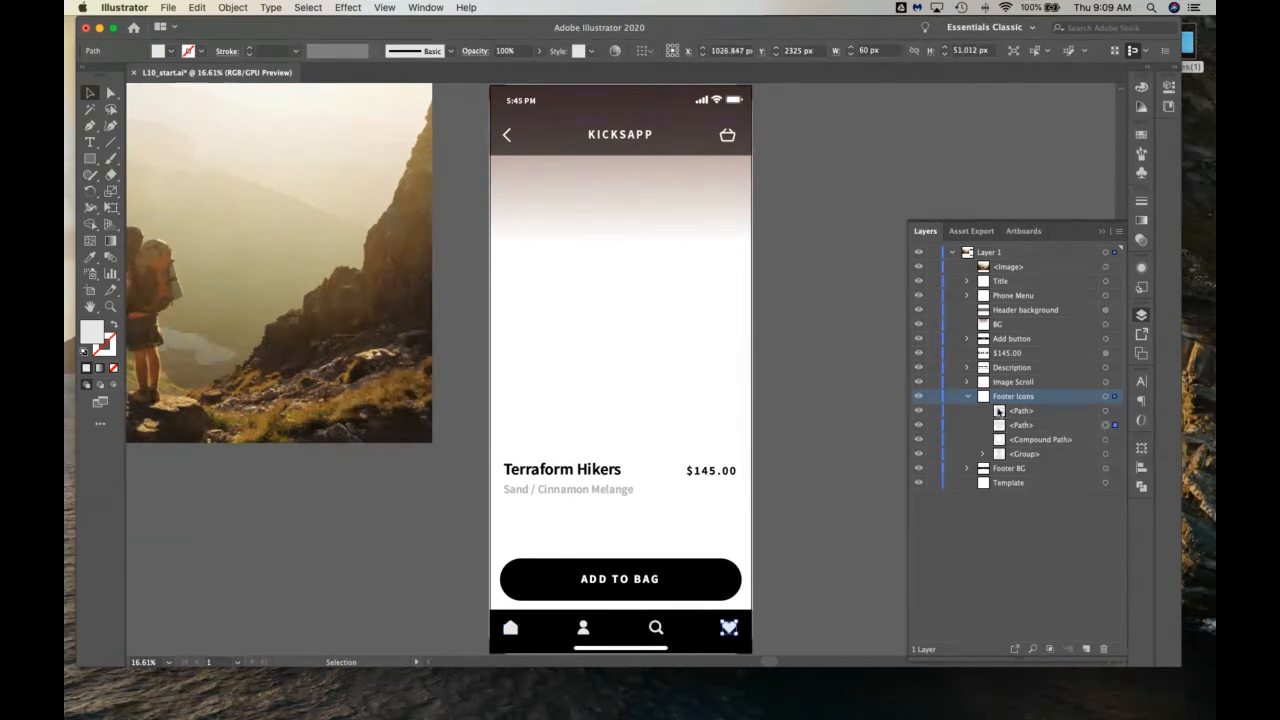
pyautogui.click(968, 397)
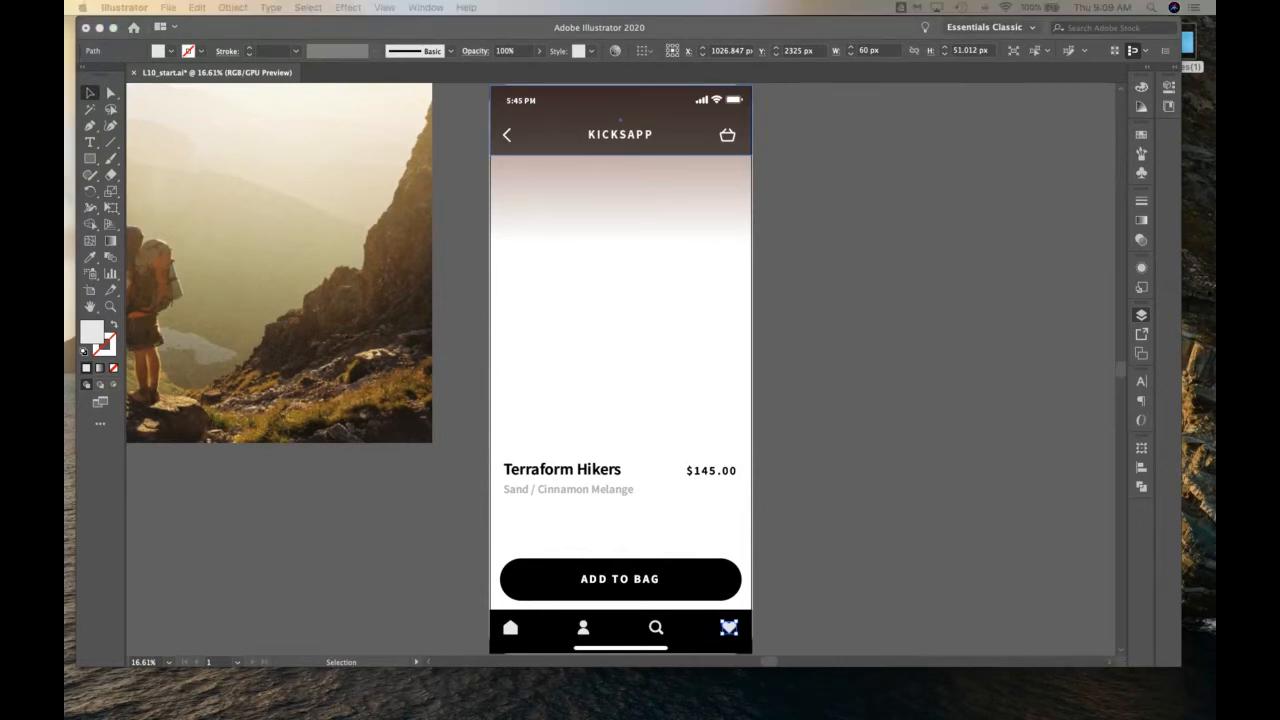
# Shorten the Layers panel and float it beside the phone artboard
pyautogui.click(656, 317)
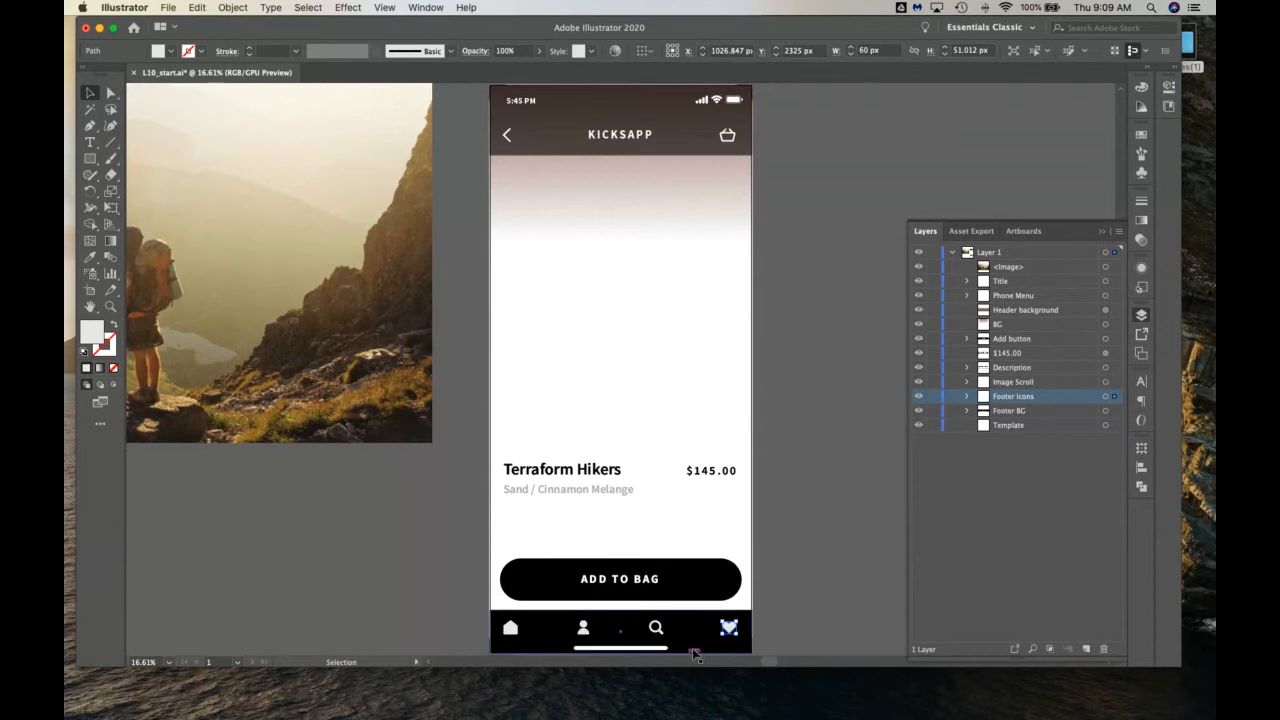
pyautogui.click(1105, 618)
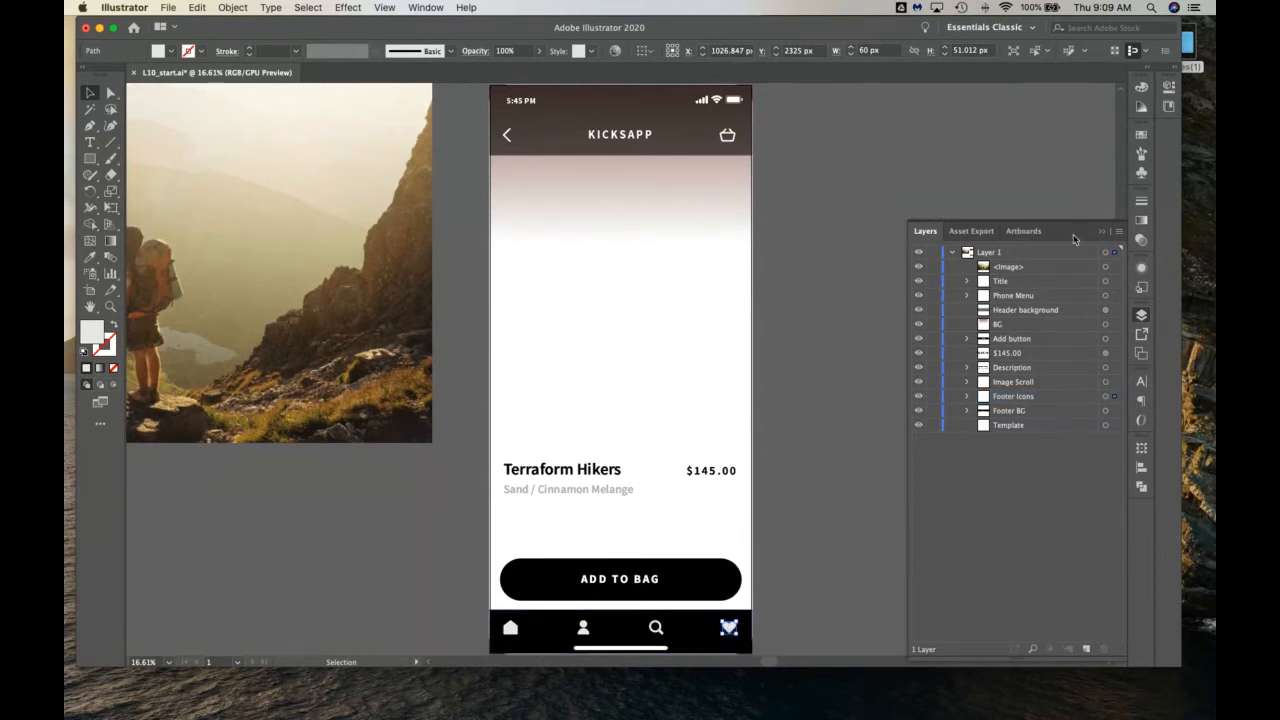
pyautogui.moveTo(1058, 660); pyautogui.dragTo(1055, 554)
pyautogui.moveTo(1085, 300); pyautogui.dragTo(969, 118)
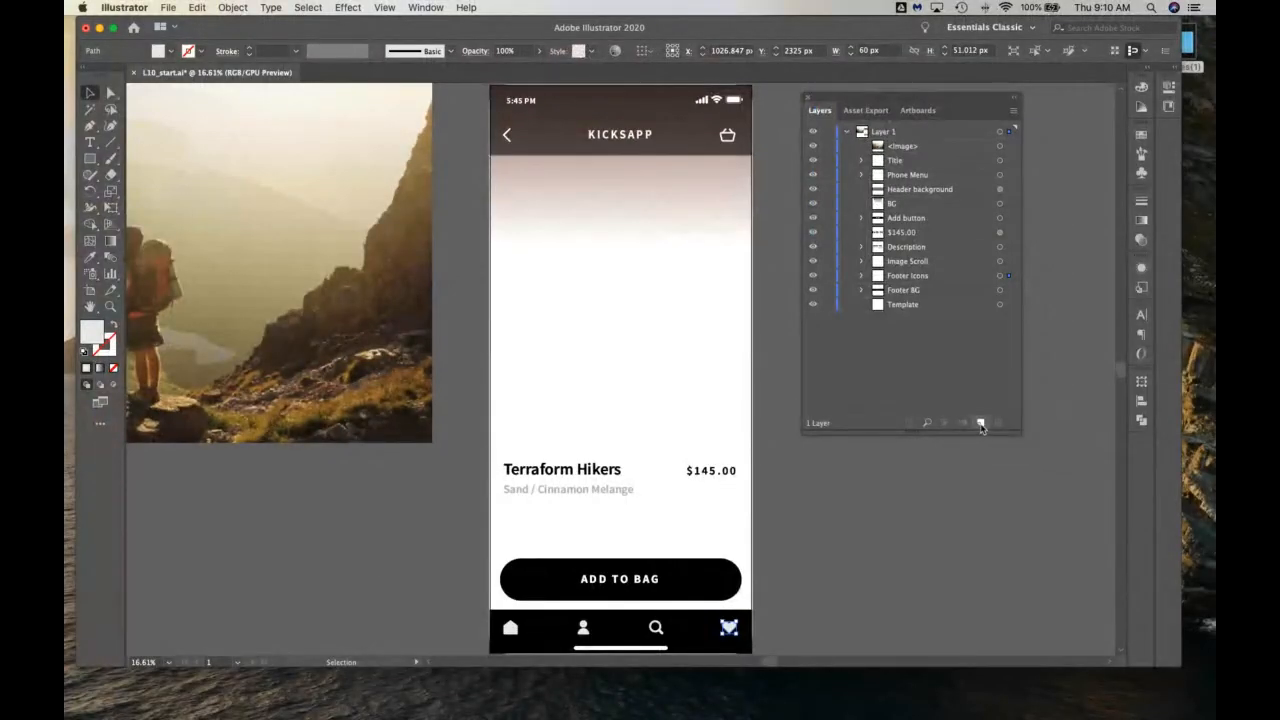
# Add two new layers above Layer 1 and rename Layer 2 as Phone Body
pyautogui.click(980, 422)
pyautogui.click(980, 422)
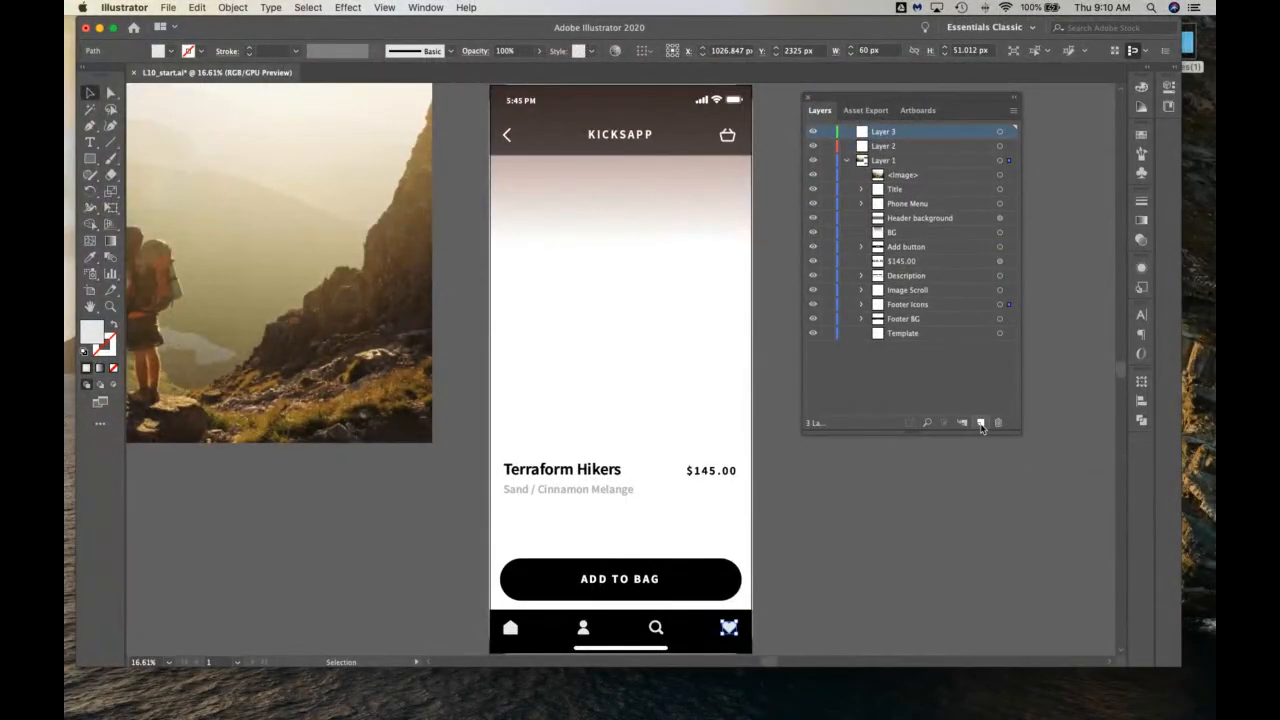
pyautogui.doubleClick(882, 147)
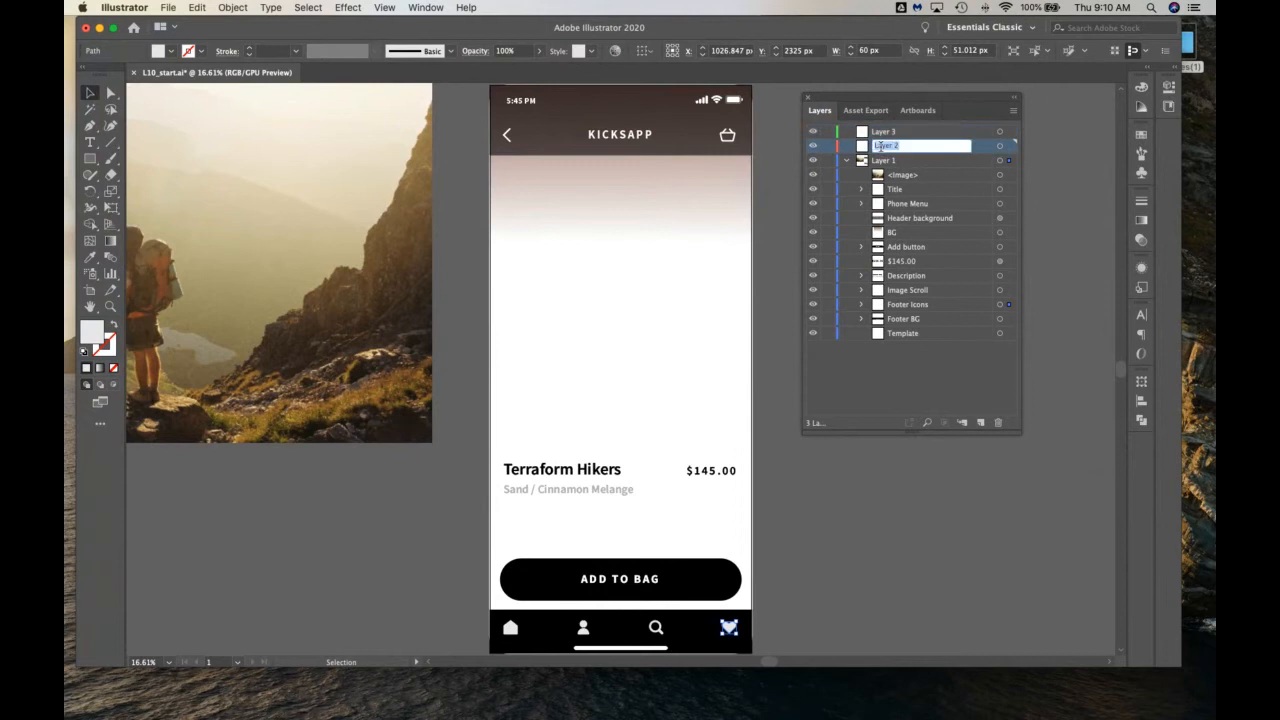
pyautogui.write('Phone Body')
pyautogui.press('Return')
# Move the Phone Body layer below Layer 1 and place the Template object inside it
pyautogui.moveTo(868, 144); pyautogui.dragTo(892, 185)
pyautogui.click(892, 188)
pyautogui.click(896, 320)
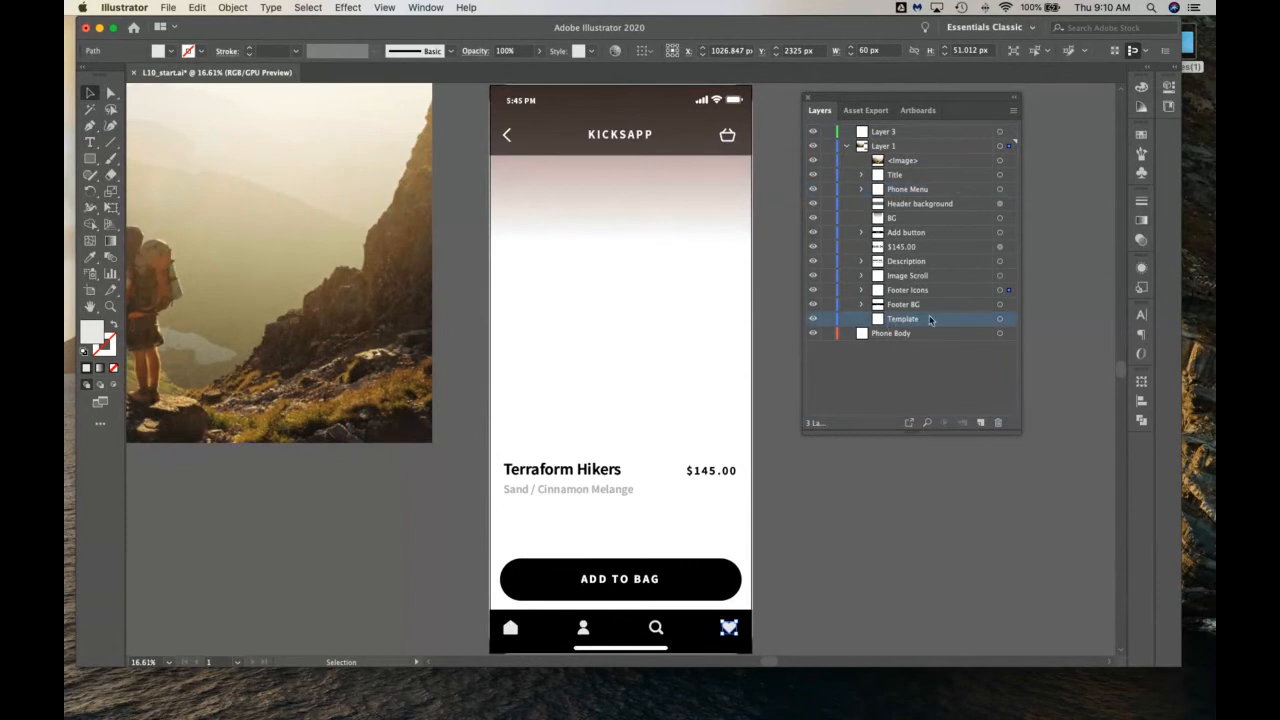
pyautogui.click(1000, 319)
pyautogui.moveTo(903, 322); pyautogui.dragTo(883, 333)
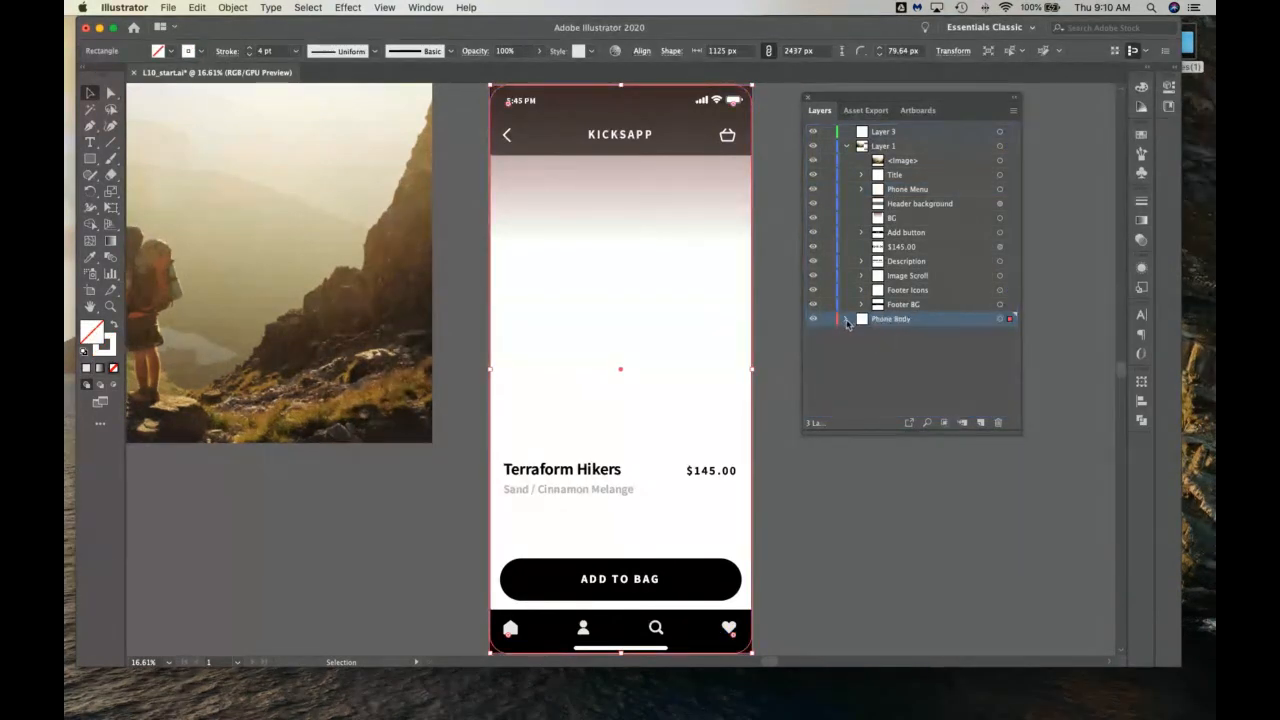
# Rename Layer 1 as Content and Layer 3 as Menus
pyautogui.doubleClick(884, 146)
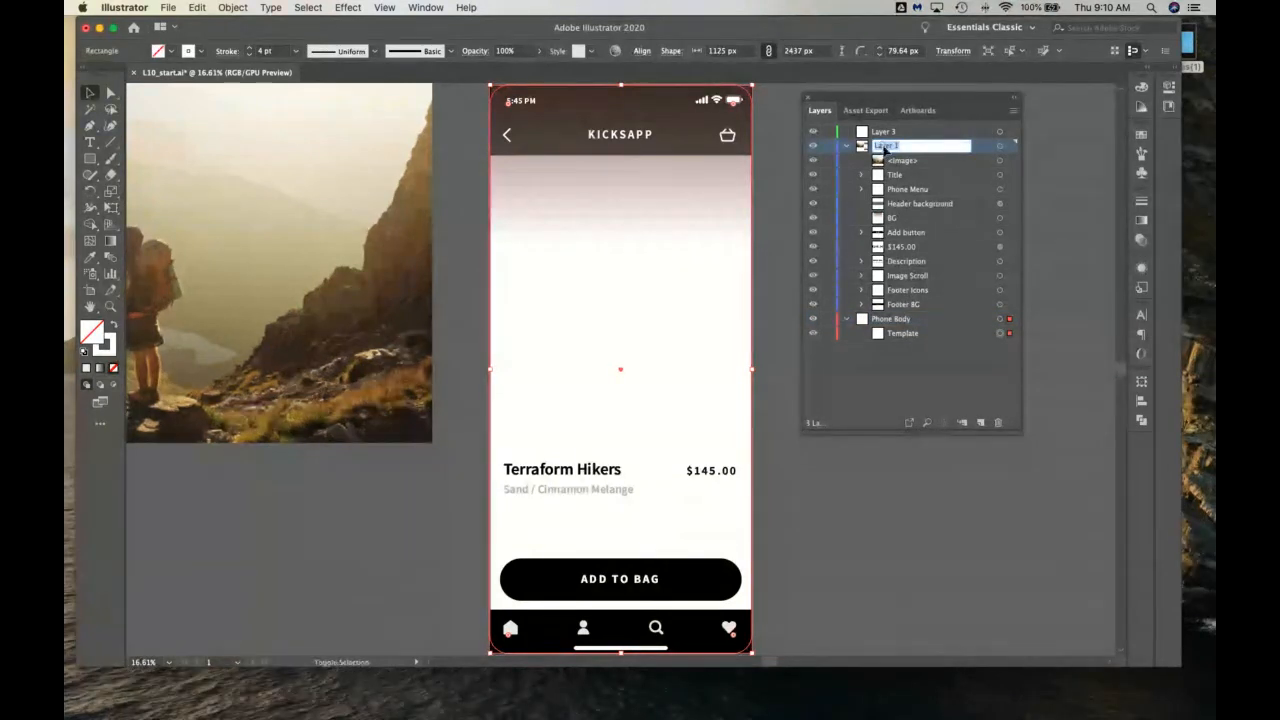
pyautogui.write('Content')
pyautogui.press('Return')
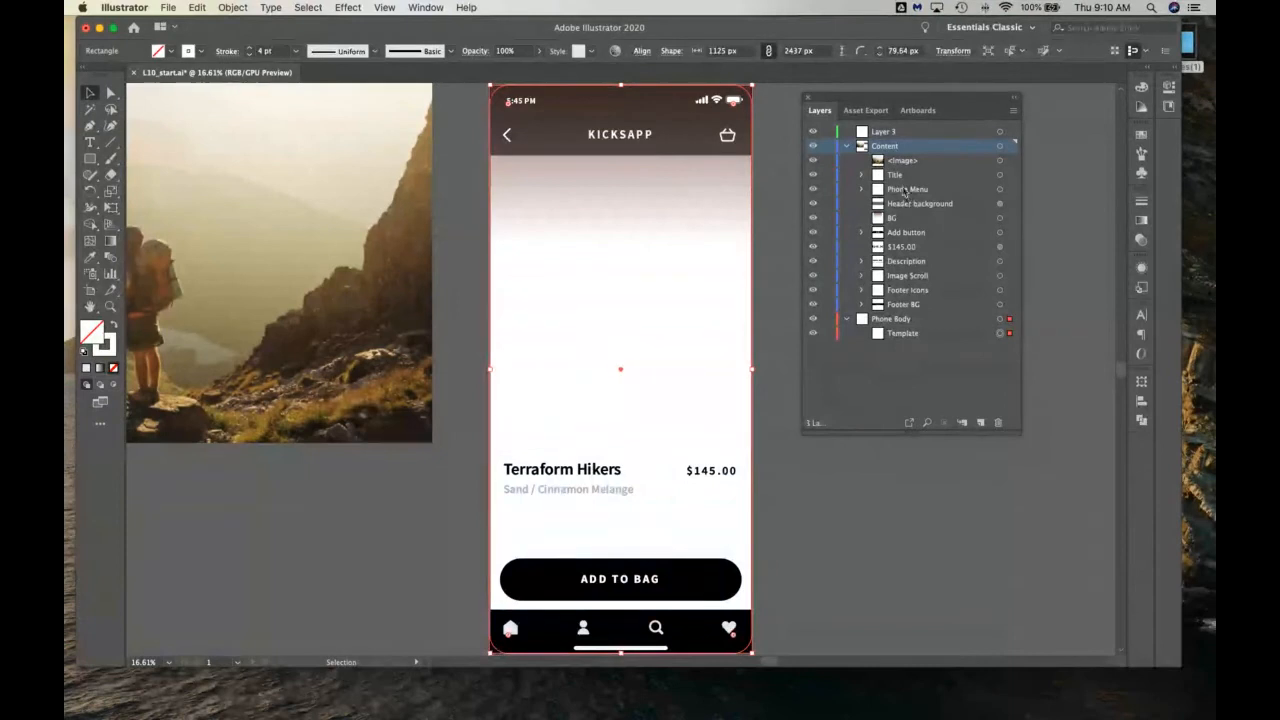
pyautogui.doubleClick(889, 131)
pyautogui.write('Menu')
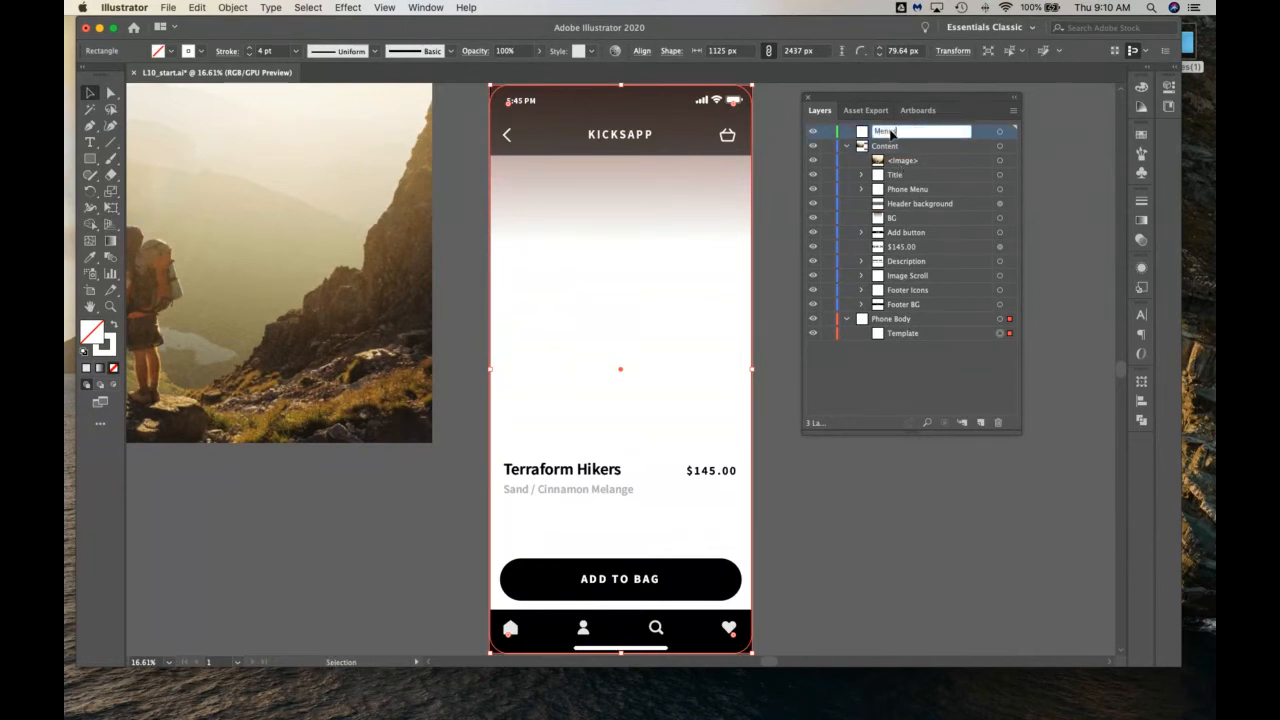
pyautogui.press('Return')
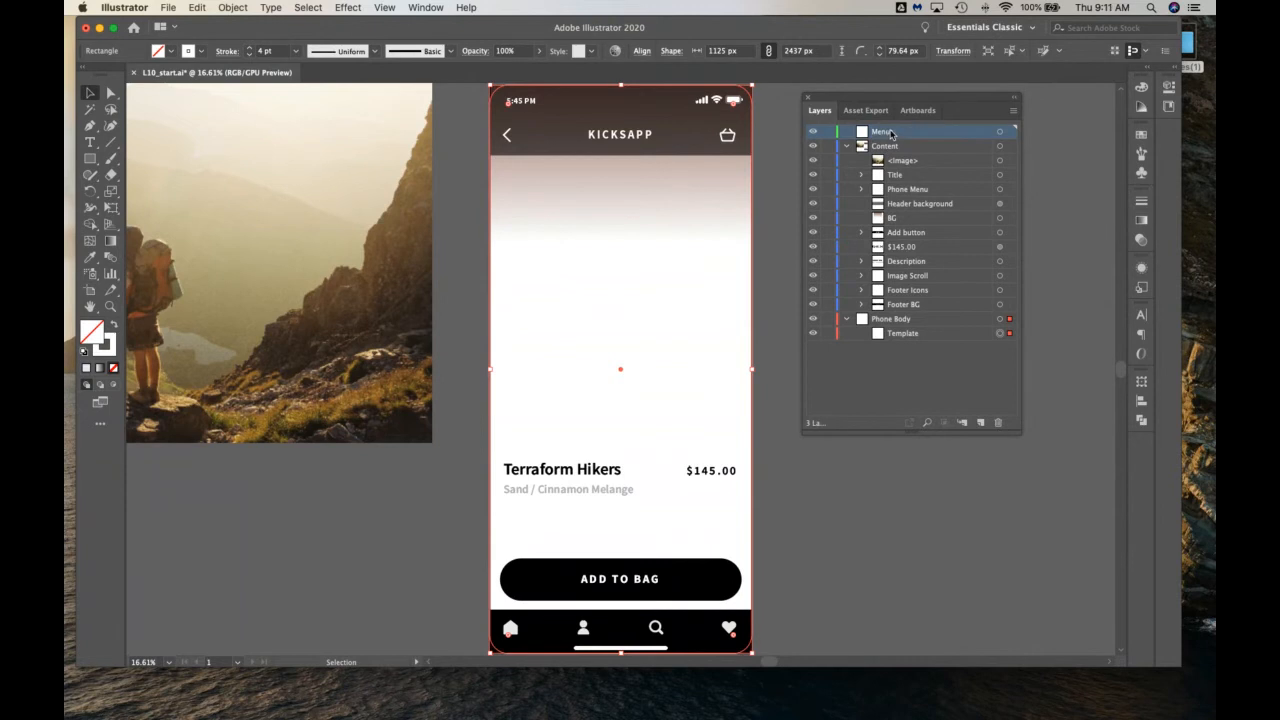
# Move the Phone Menu group into the Menus layer and check it by targeting it on the artboard
pyautogui.click(905, 188)
pyautogui.moveTo(905, 188); pyautogui.dragTo(903, 134)
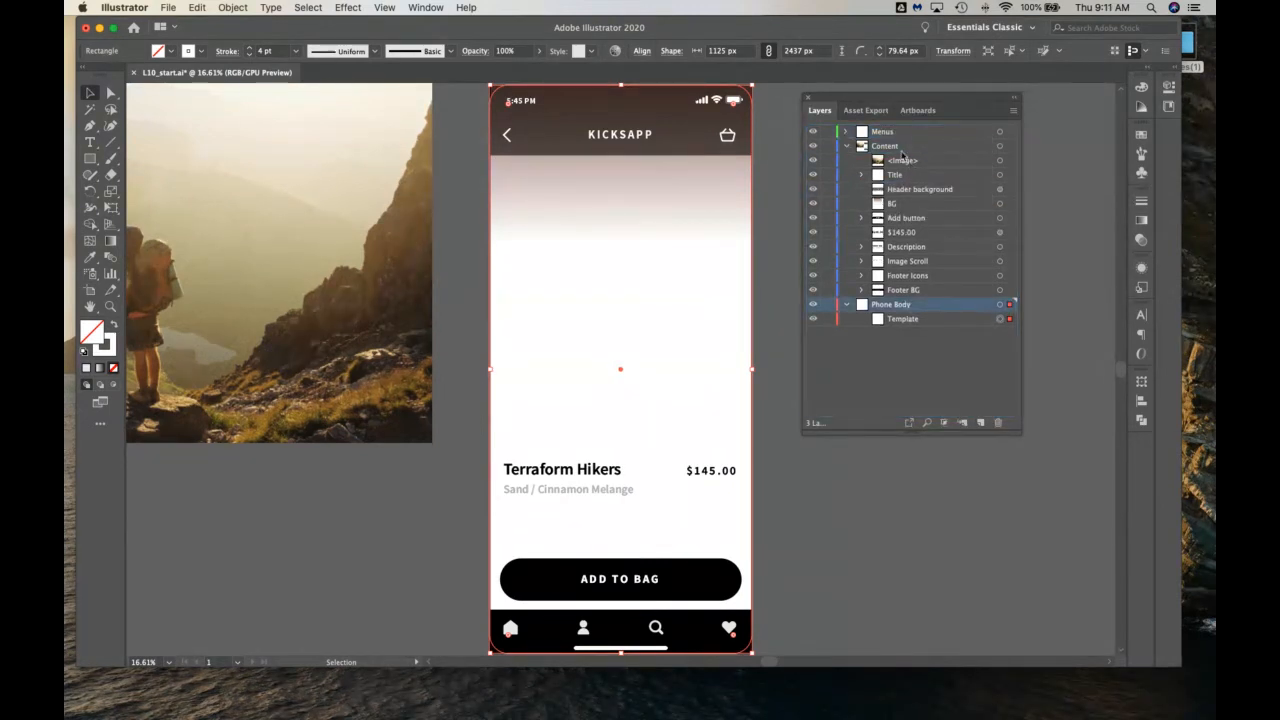
pyautogui.click(846, 131)
pyautogui.click(912, 147)
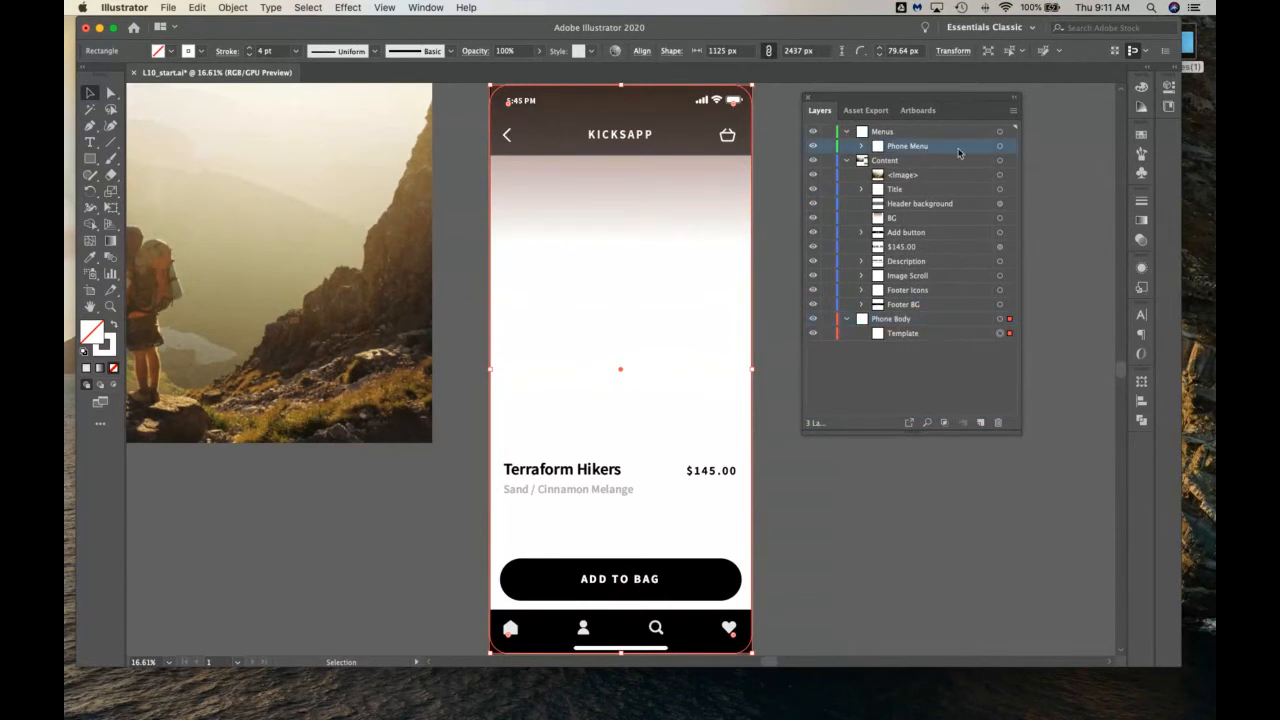
pyautogui.click(999, 146)
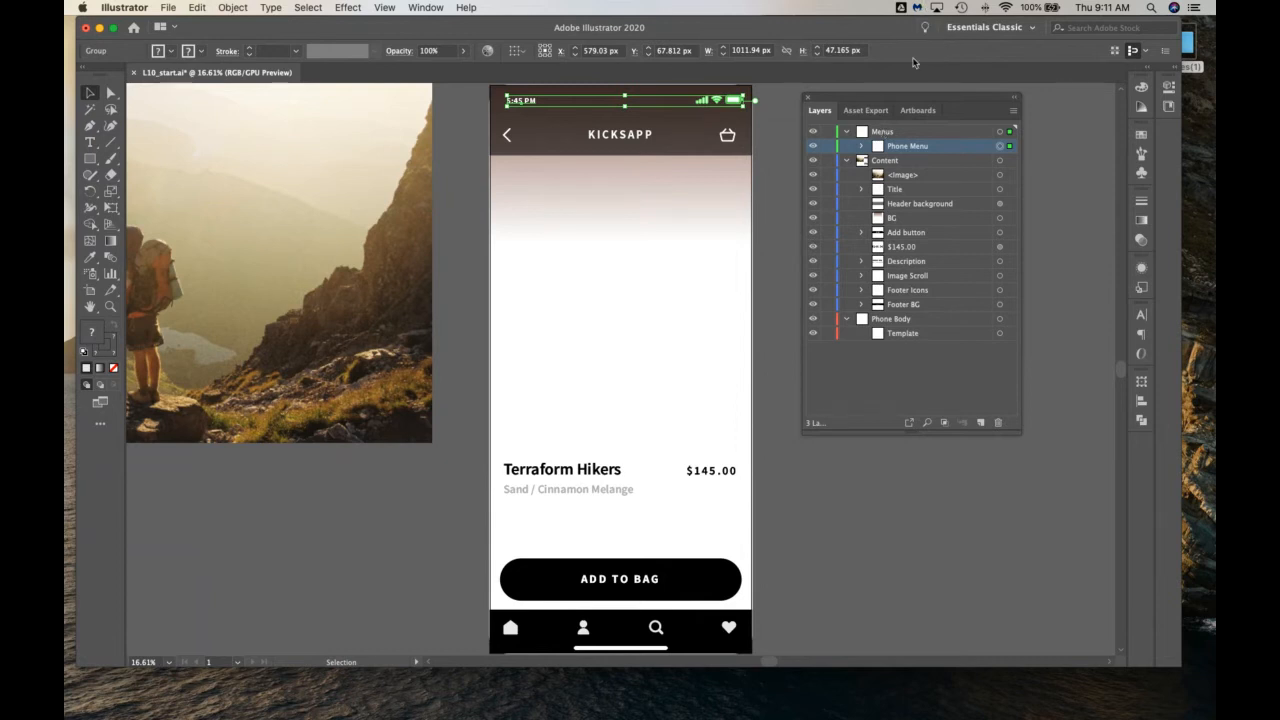
pyautogui.click(770, 146)
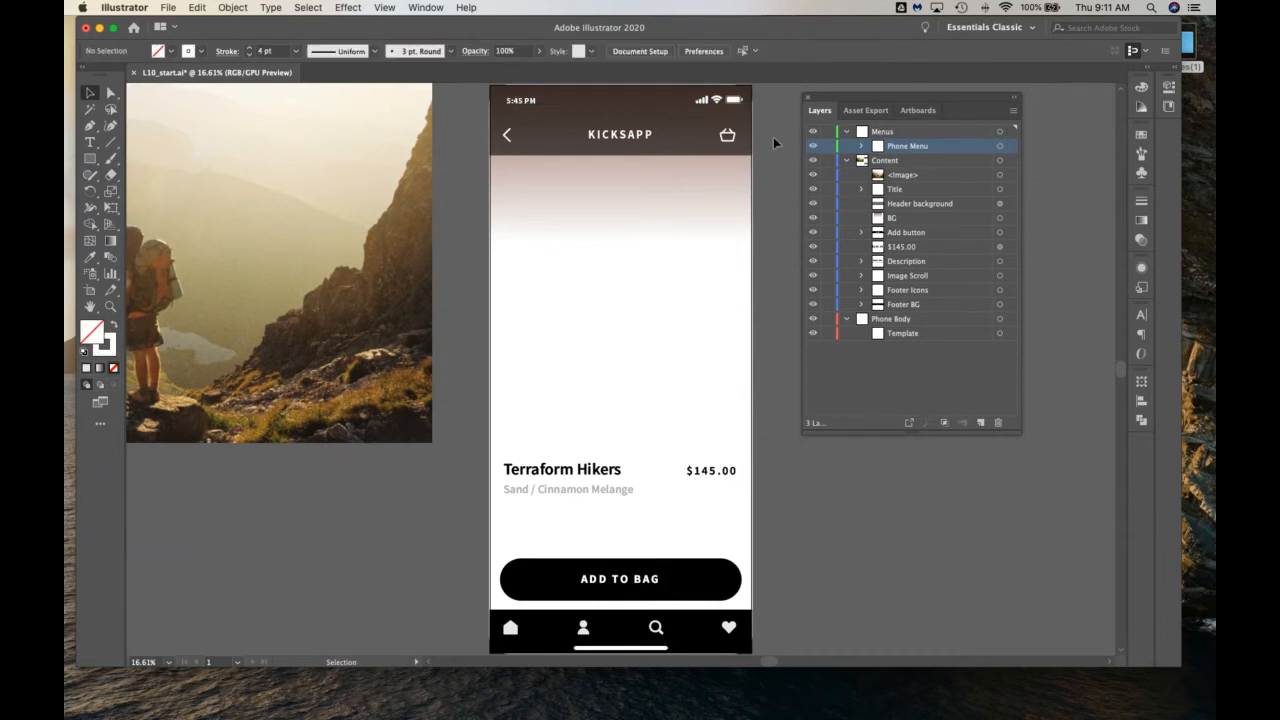
# With the Layers panel hidden, select the header background and the status bar to compare their layer colours, and show the panel again
pyautogui.click(808, 97)
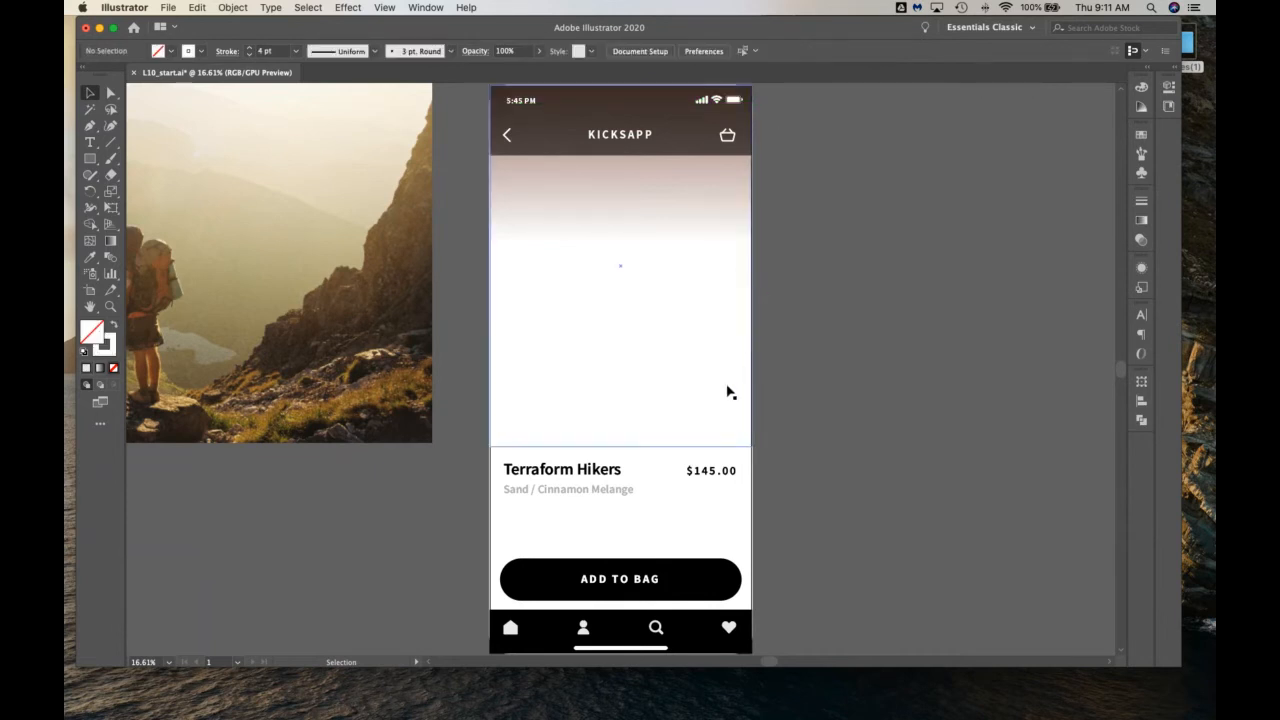
pyautogui.click(499, 93)
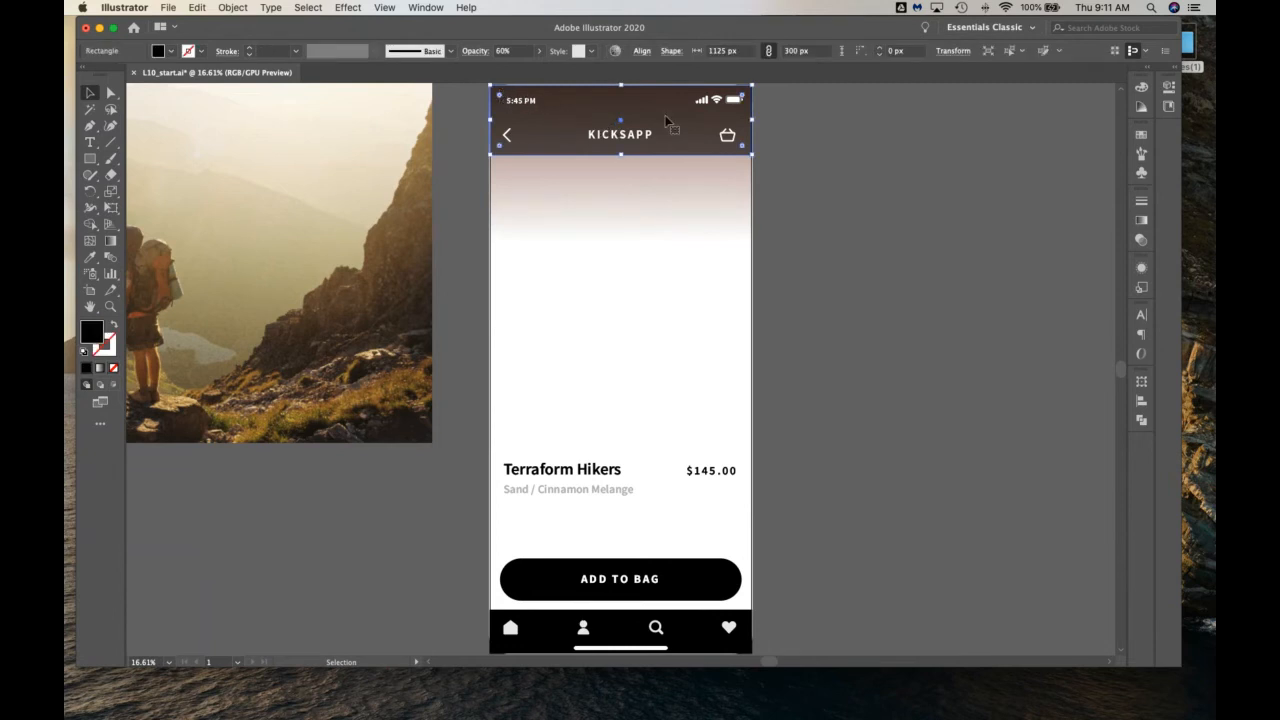
pyautogui.click(716, 103)
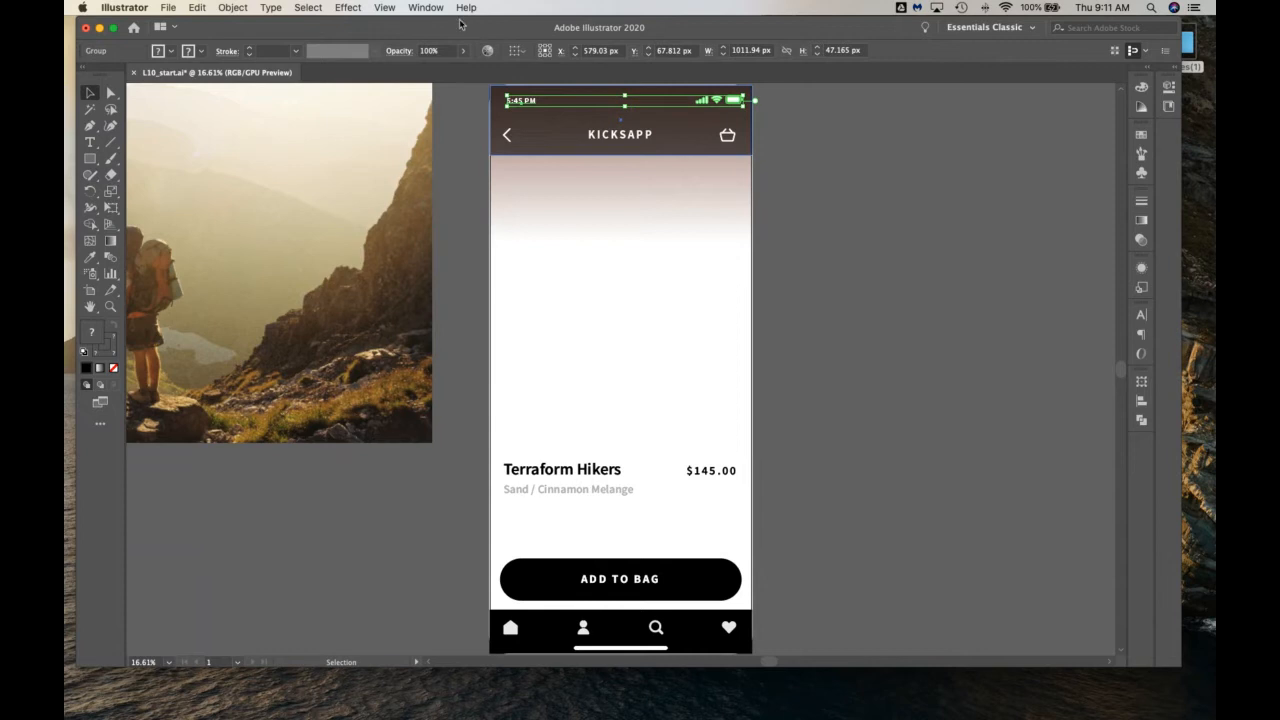
pyautogui.click(426, 8)
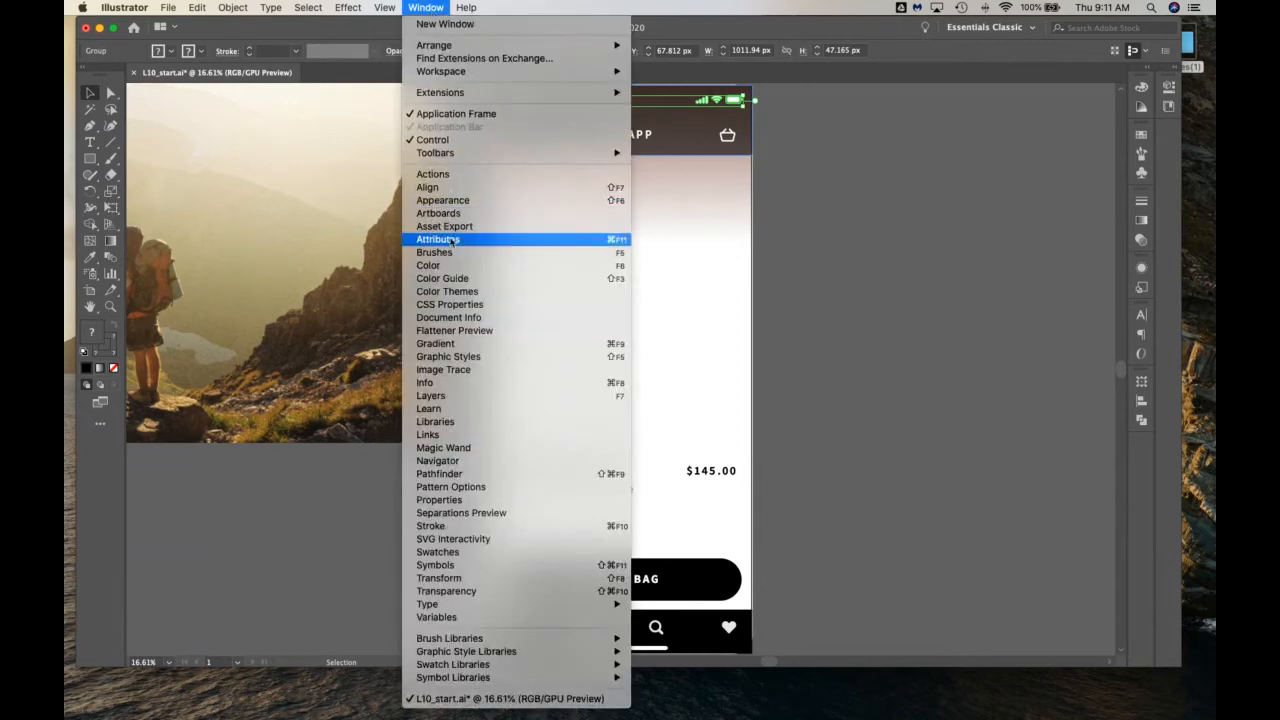
pyautogui.click(471, 396)
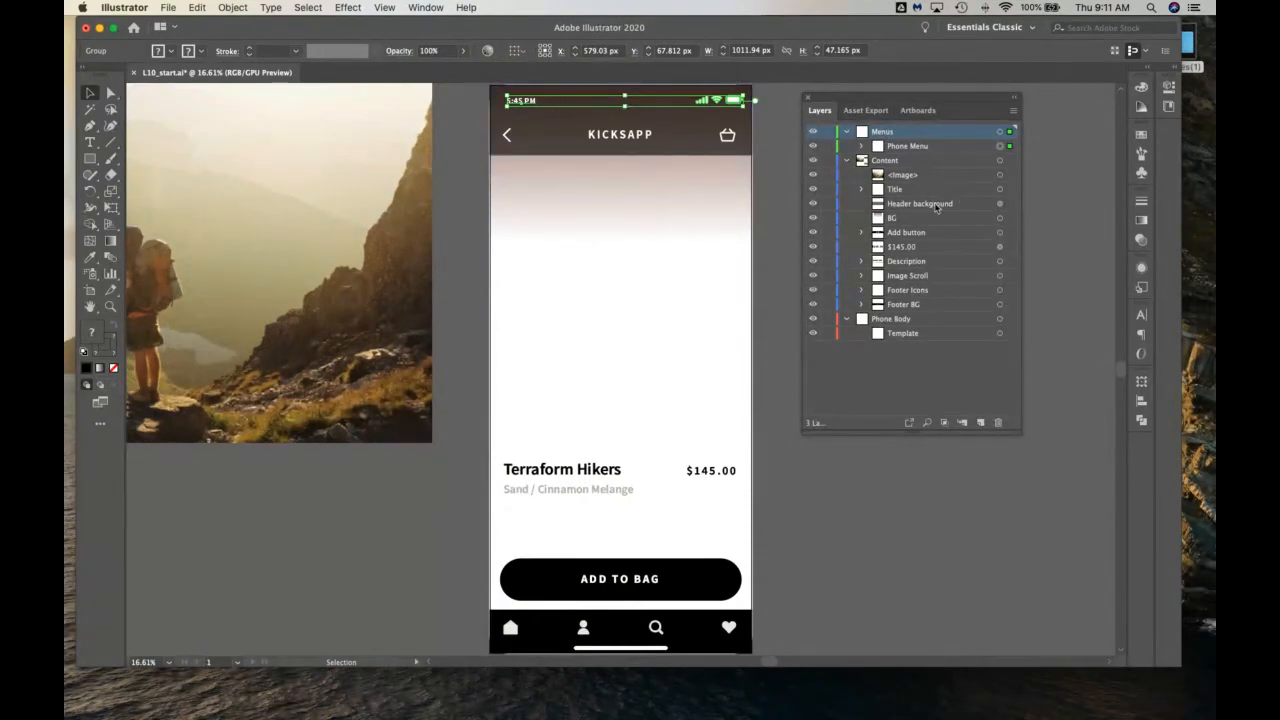
# Move Title, Header background, Image Scroll, Footer Icons and Footer BG from Content into the Menus layer below Phone Menu
pyautogui.moveTo(935, 208); pyautogui.dragTo(928, 154)
pyautogui.moveTo(905, 205); pyautogui.dragTo(918, 158)
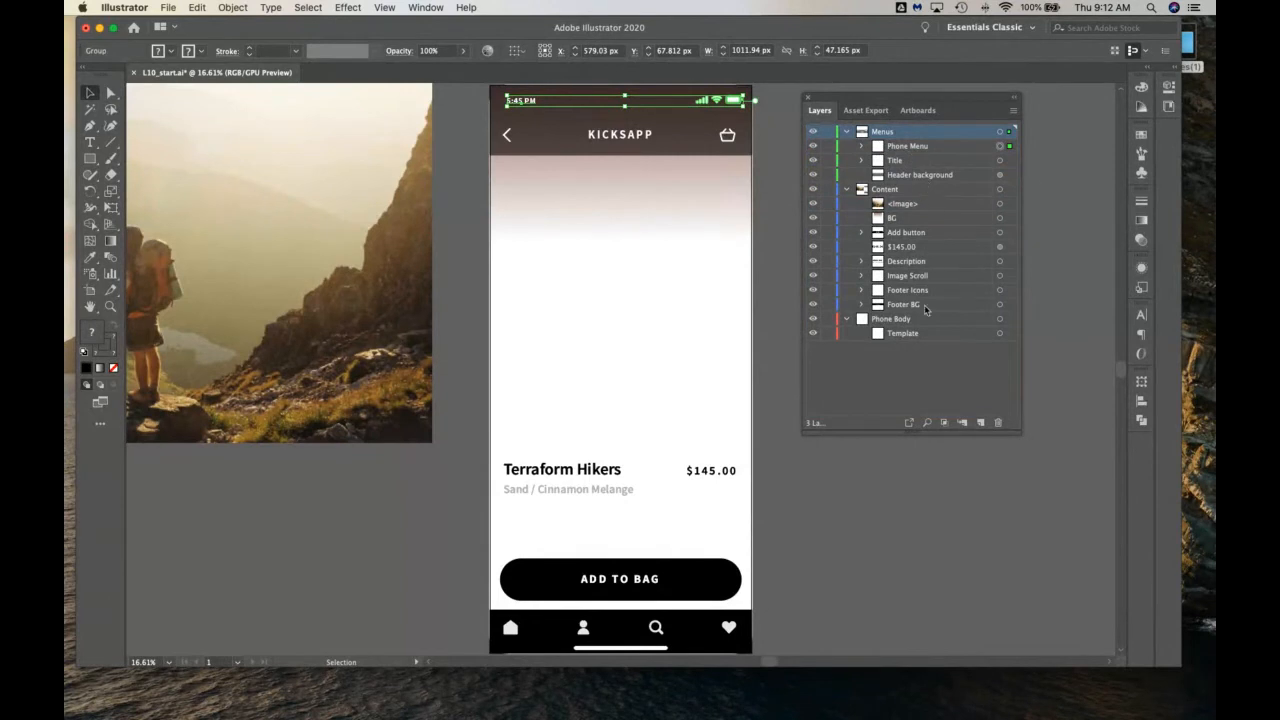
pyautogui.moveTo(925, 309); pyautogui.dragTo(920, 183)
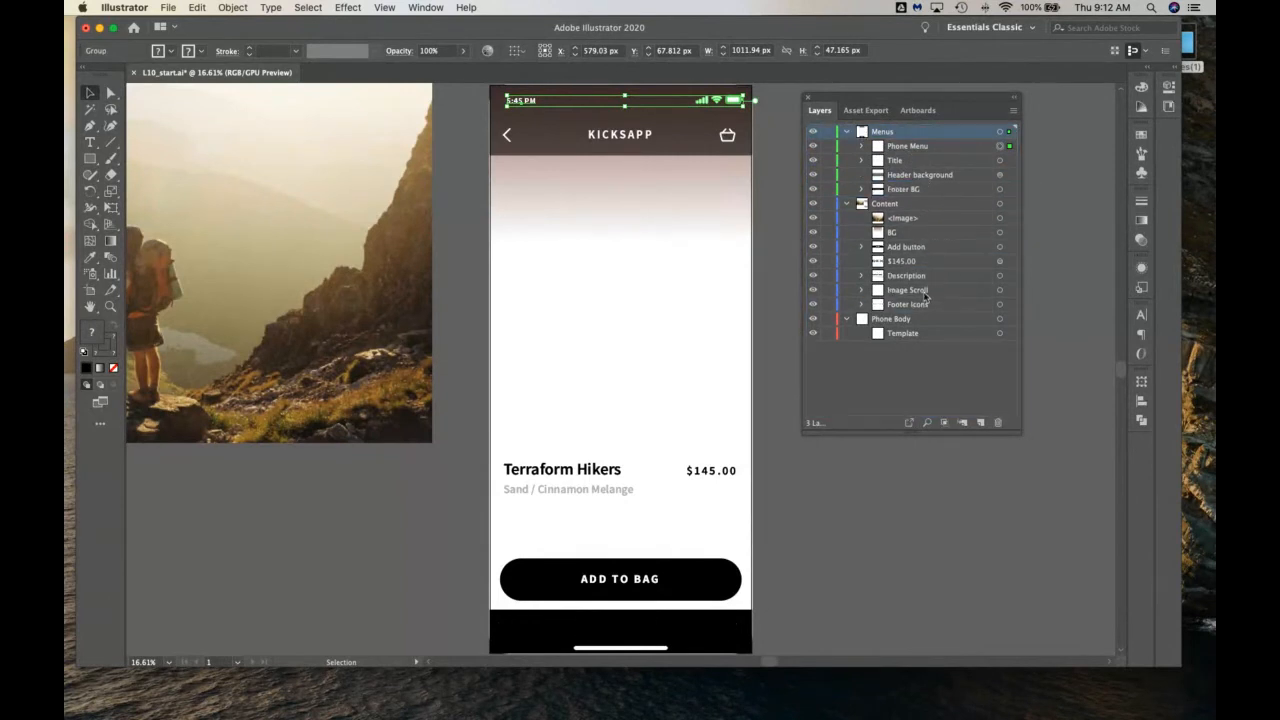
pyautogui.moveTo(914, 305); pyautogui.dragTo(916, 185)
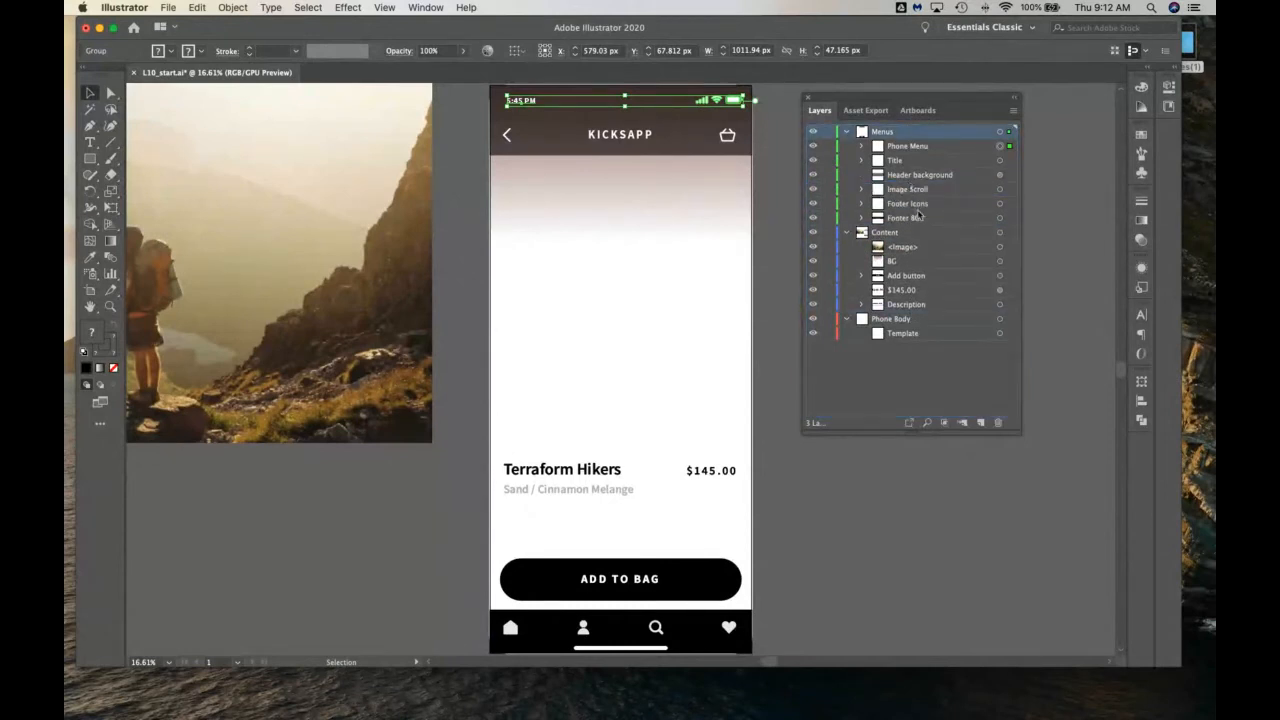
# Identify Description, $145.00, Add button and BG by targeting them in Content, and move BG into Phone Body above Template
pyautogui.click(911, 311)
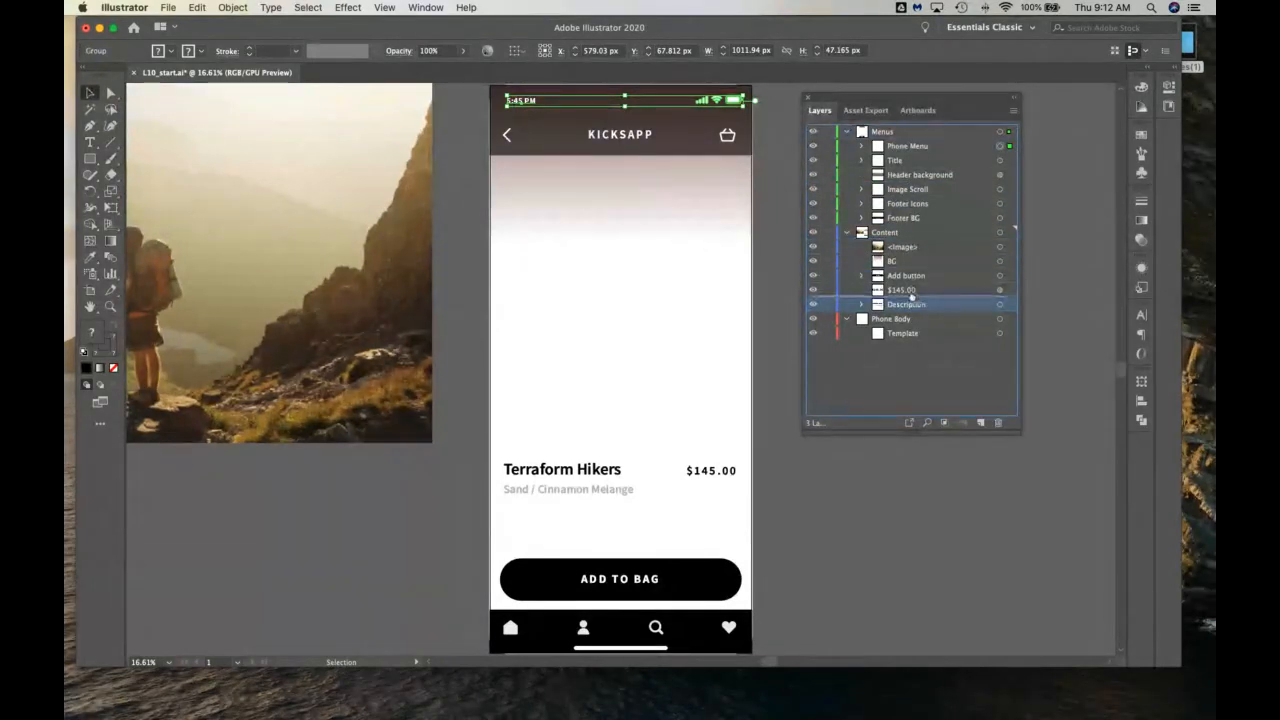
pyautogui.click(1001, 304)
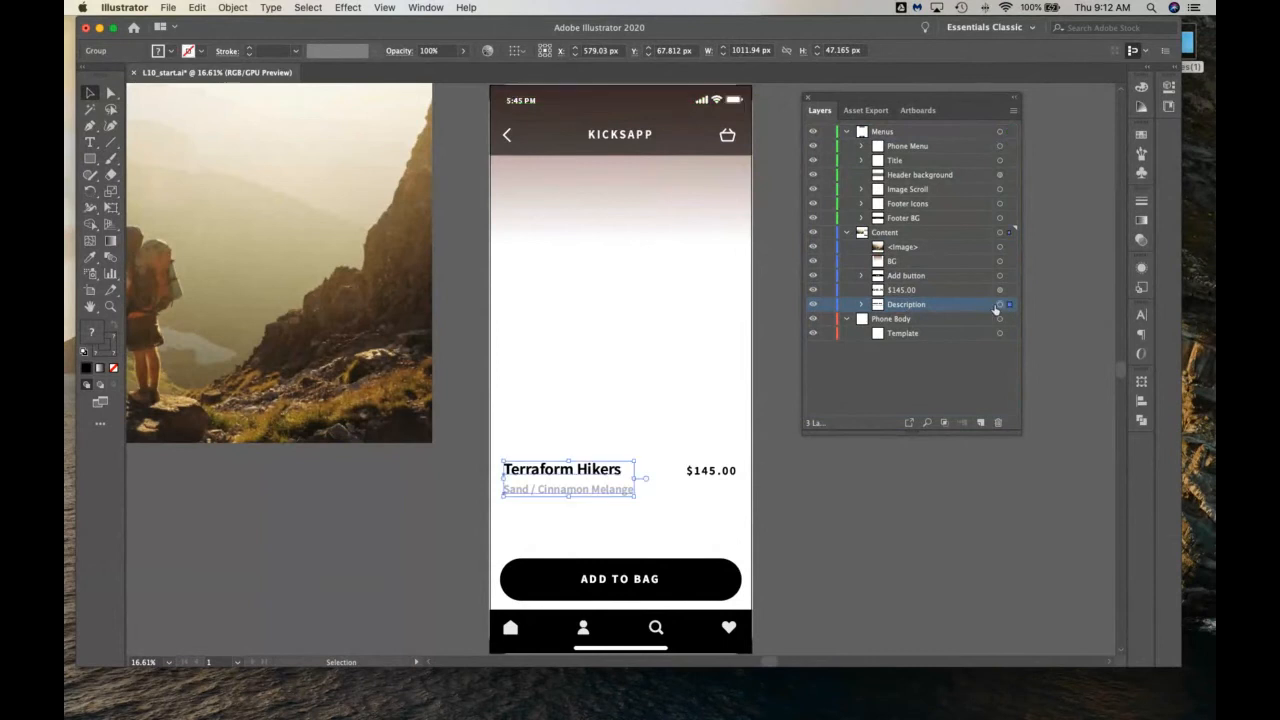
pyautogui.click(1001, 290)
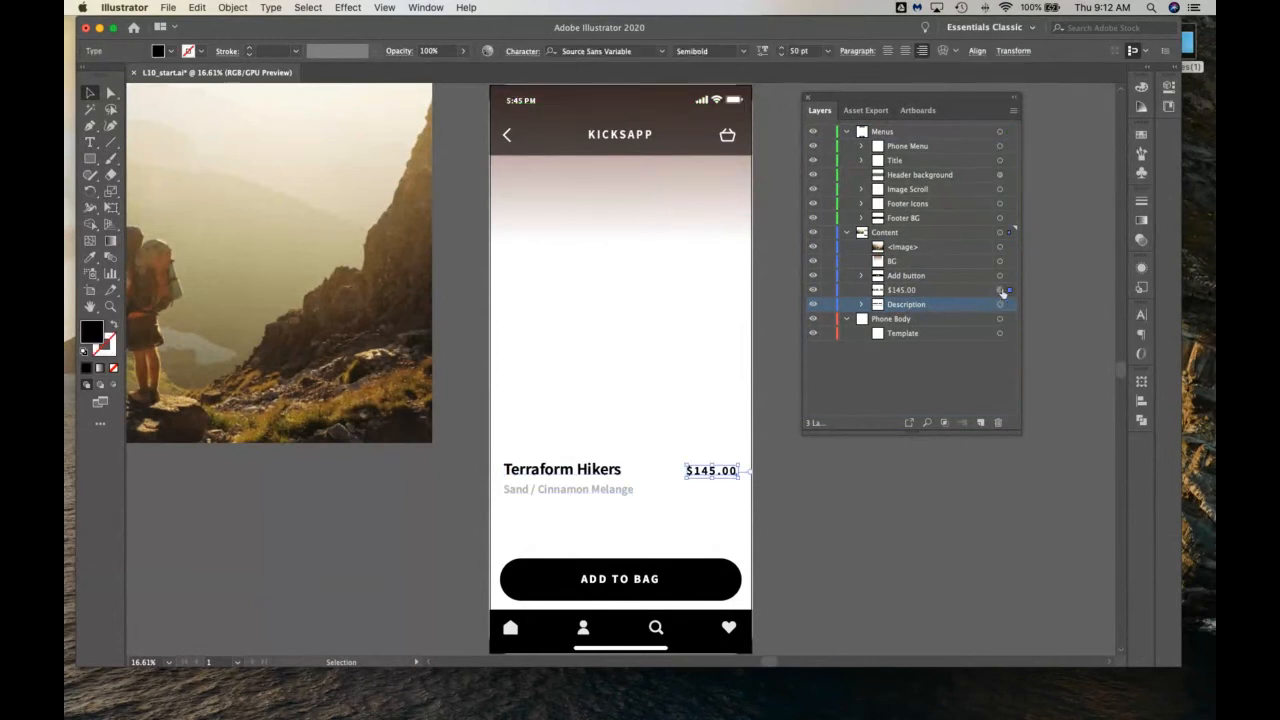
pyautogui.click(1000, 276)
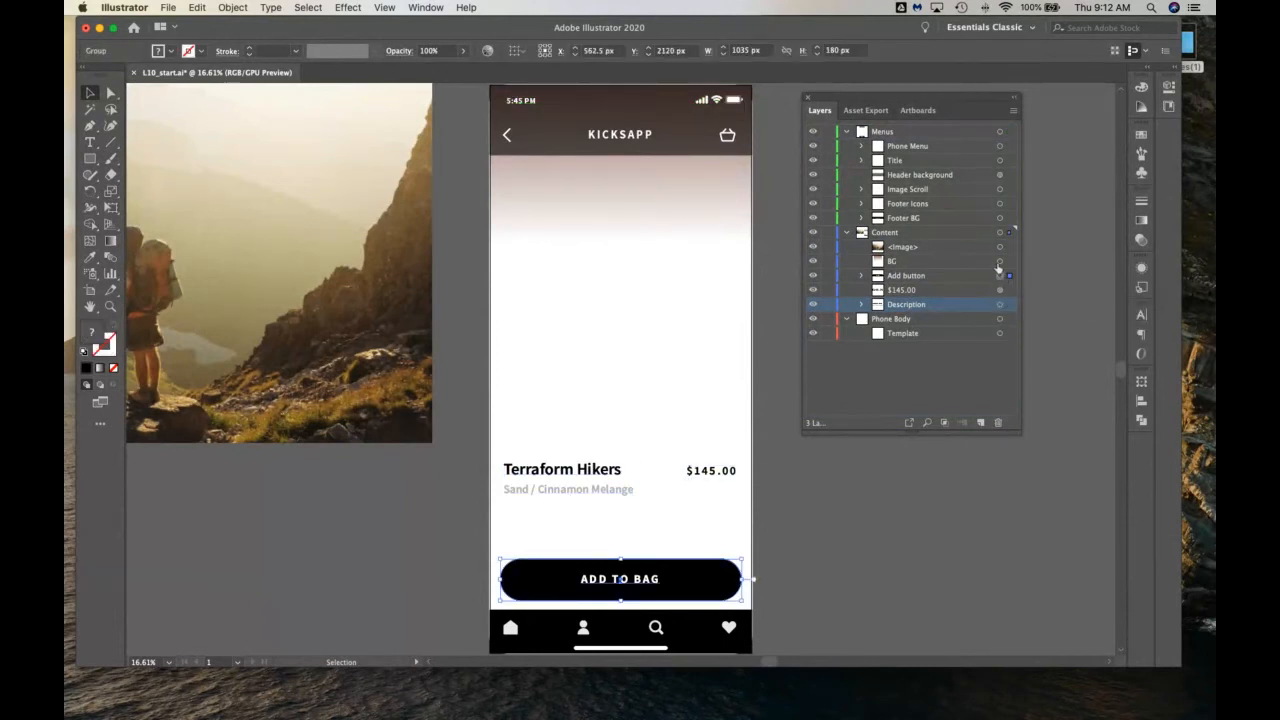
pyautogui.click(1001, 261)
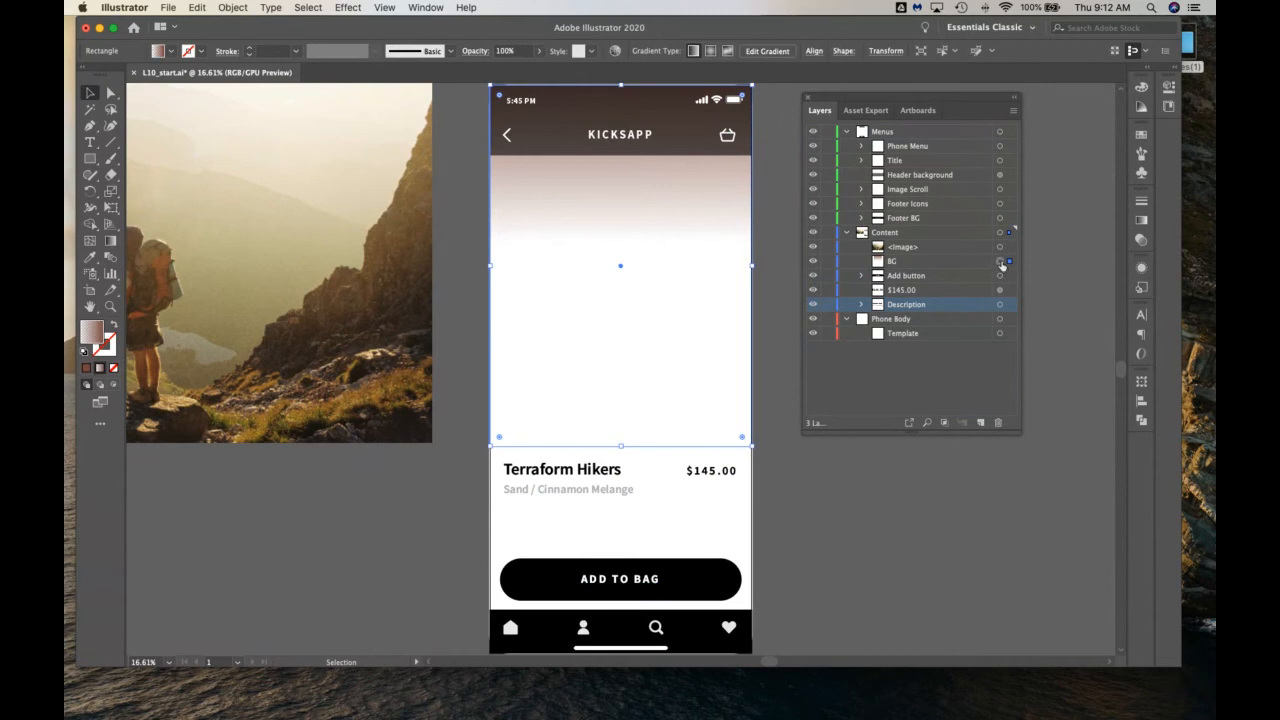
pyautogui.moveTo(915, 266); pyautogui.dragTo(905, 328)
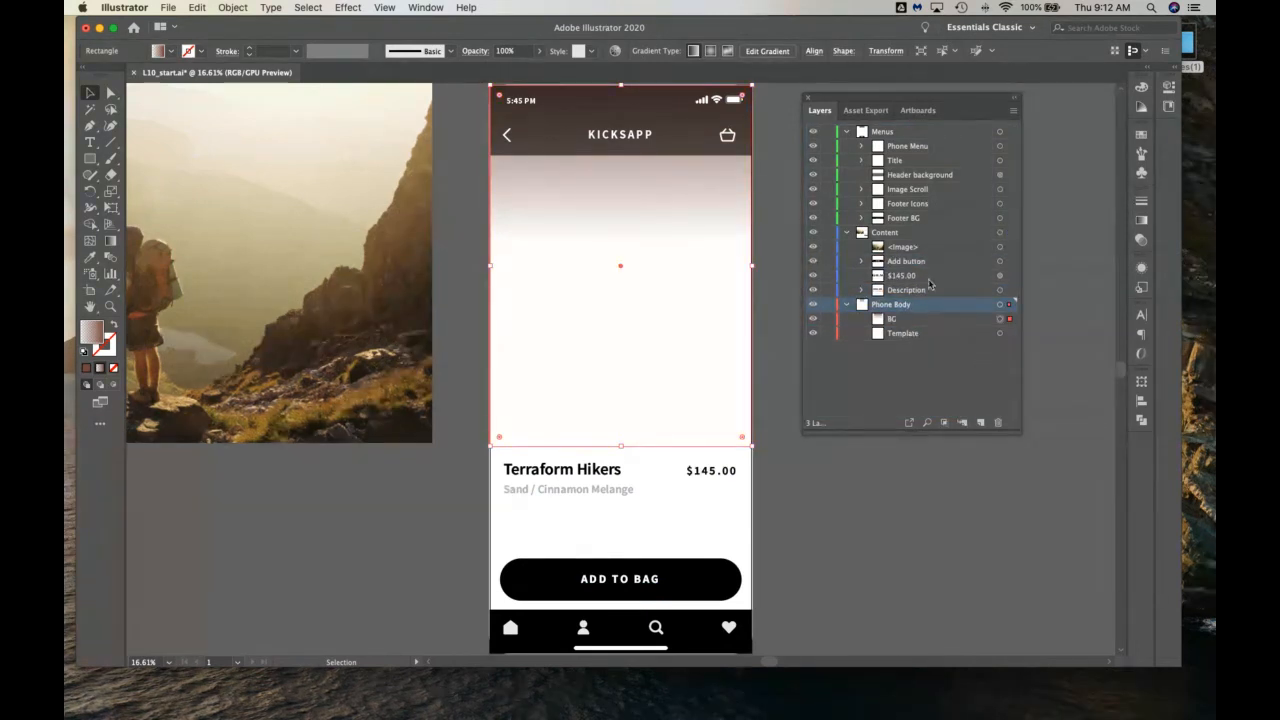
pyautogui.click(908, 249)
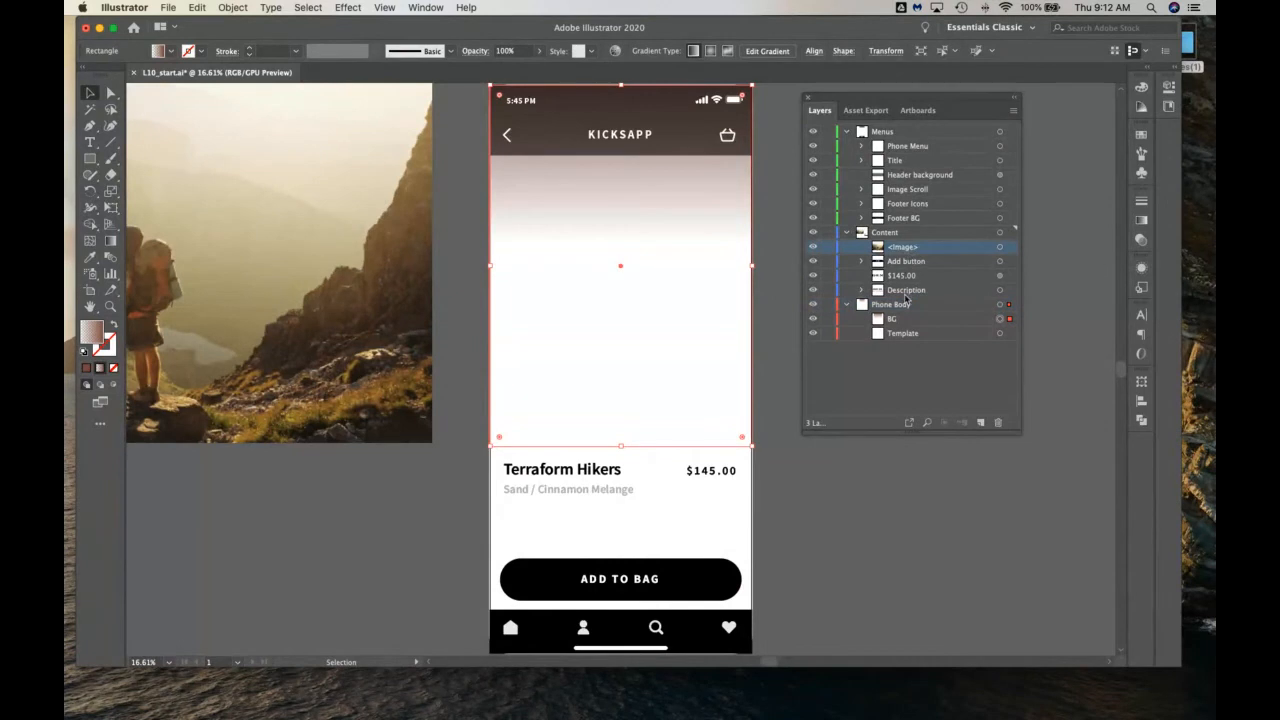
# Collapse the Menus layer, and hide and show Menus and Phone Body in turn to check which artwork each contains
pyautogui.click(847, 132)
pyautogui.click(812, 132)
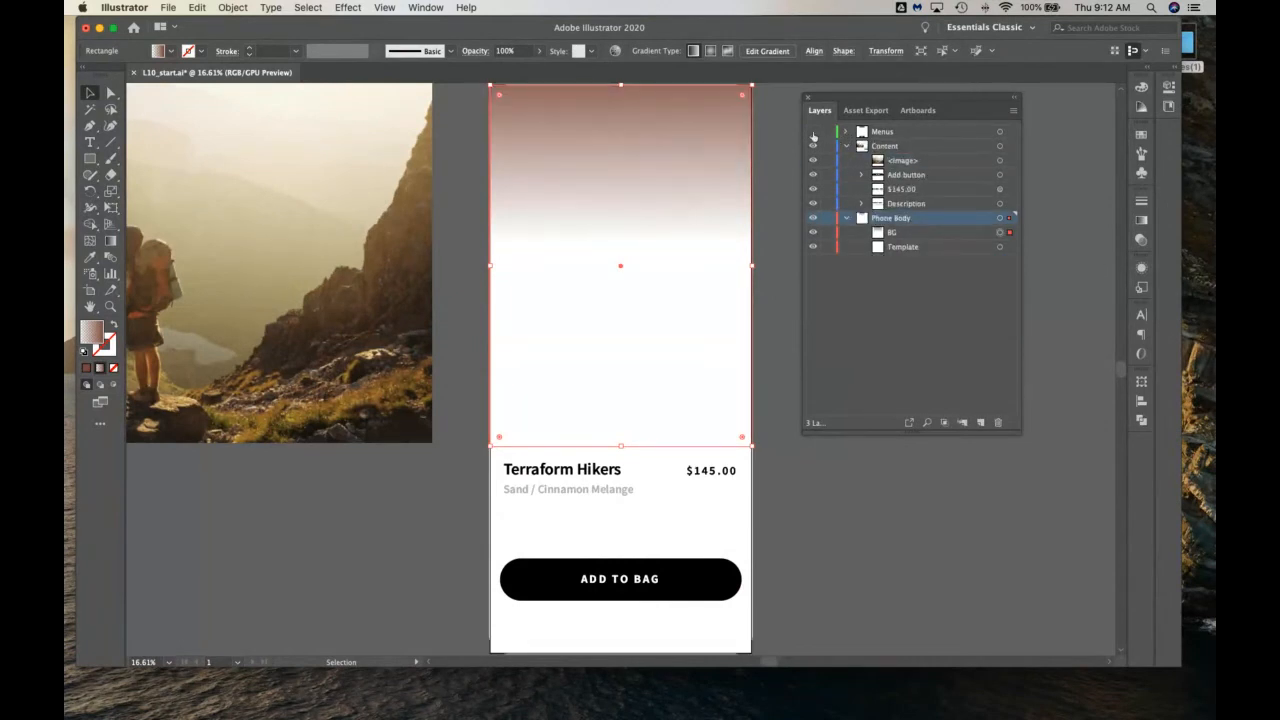
pyautogui.click(812, 132)
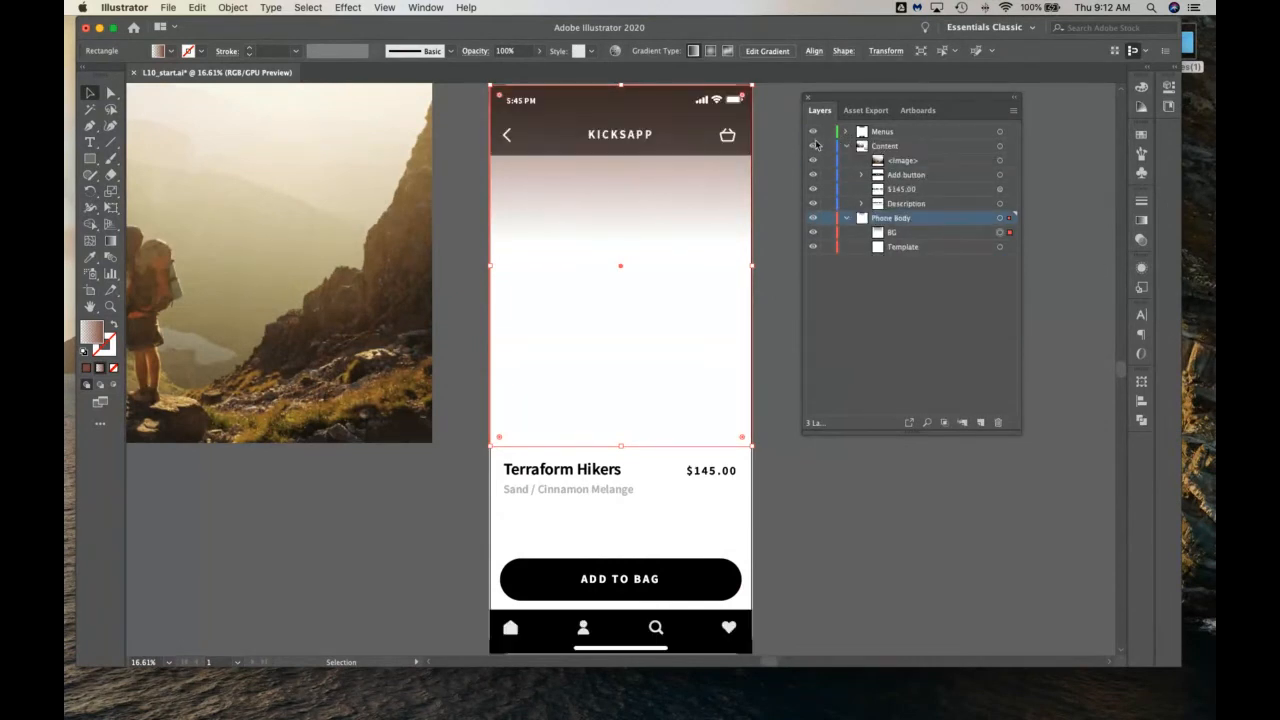
pyautogui.click(812, 218)
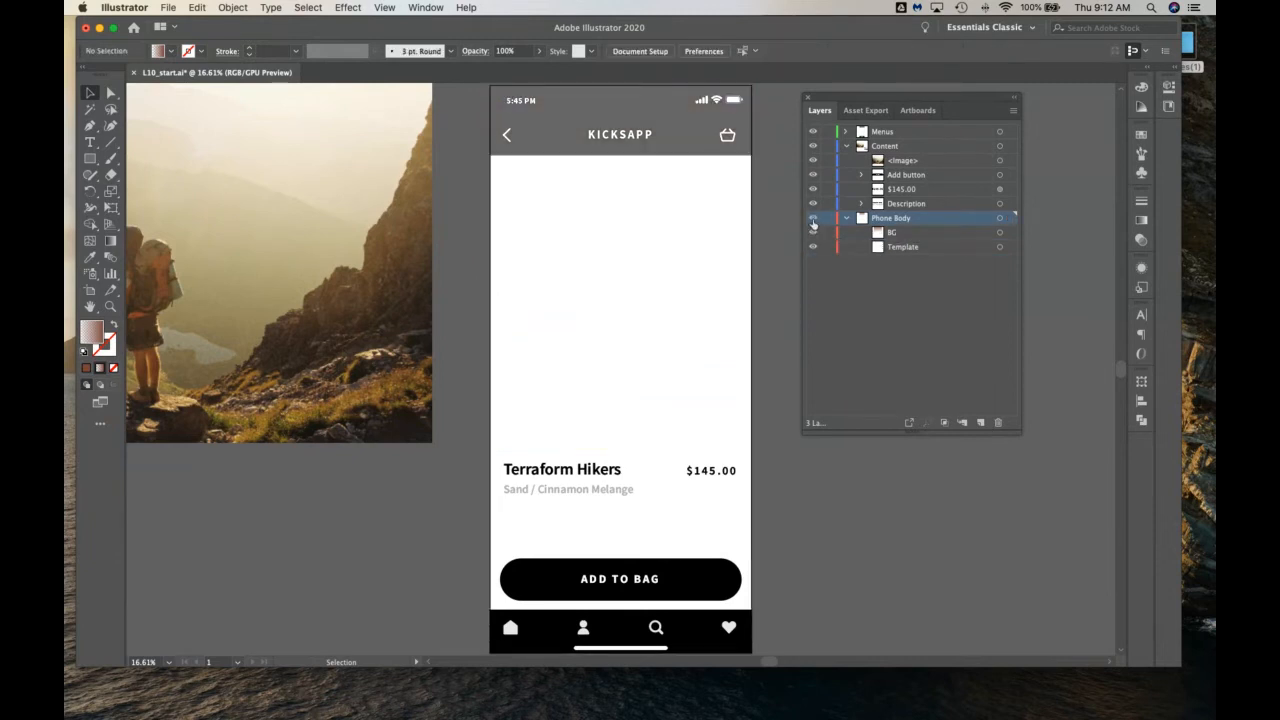
pyautogui.click(812, 218)
# Collapse and expand the Phone Body, Content and Menus layers to review the objects sorted into each
pyautogui.click(846, 218)
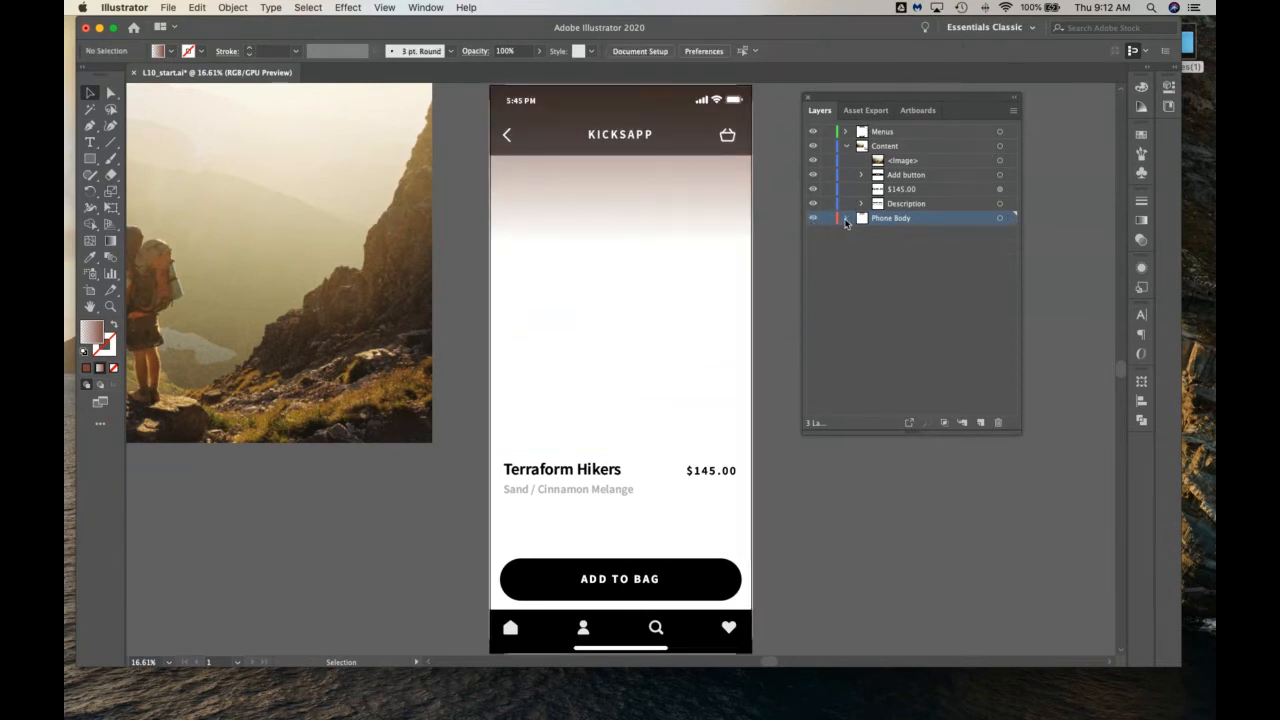
pyautogui.click(846, 218)
pyautogui.click(846, 146)
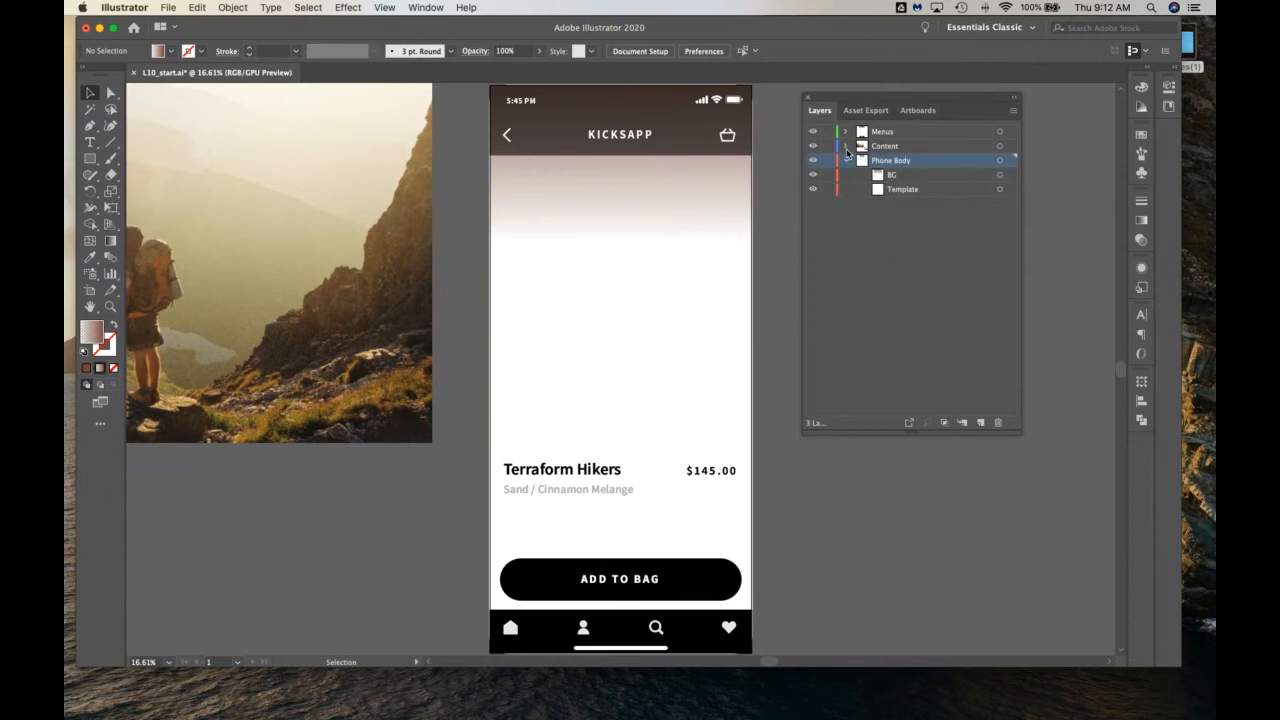
pyautogui.click(847, 161)
pyautogui.click(847, 161)
pyautogui.click(846, 146)
pyautogui.click(845, 132)
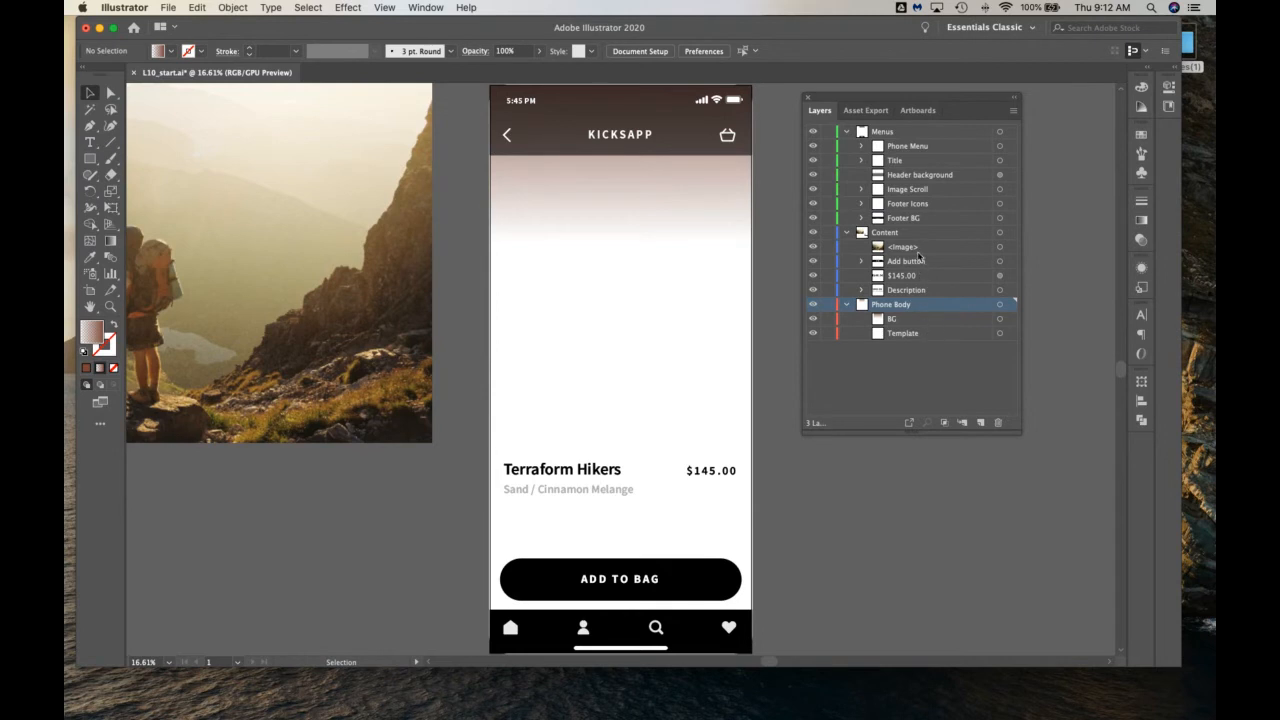
# Move Footer BG above Image Scroll in Menus, and select the covered footer icons in Outline view
pyautogui.moveTo(902, 219); pyautogui.dragTo(900, 189)
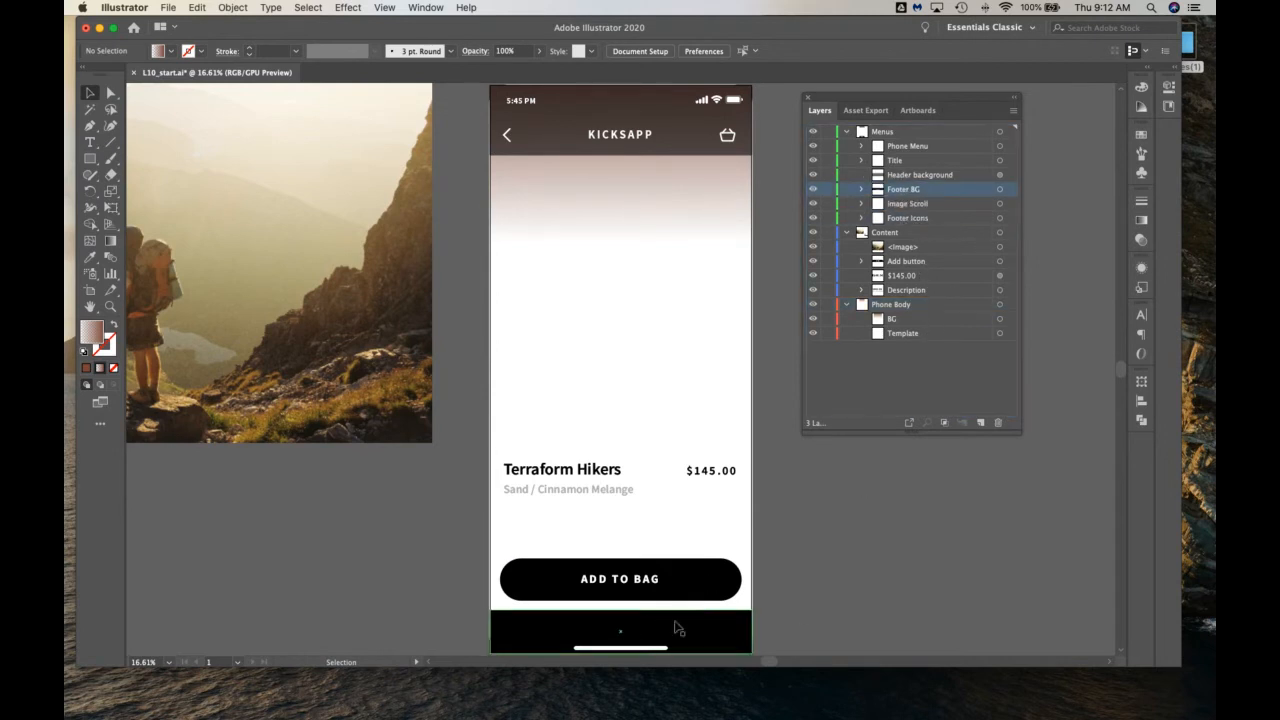
pyautogui.click(383, 7)
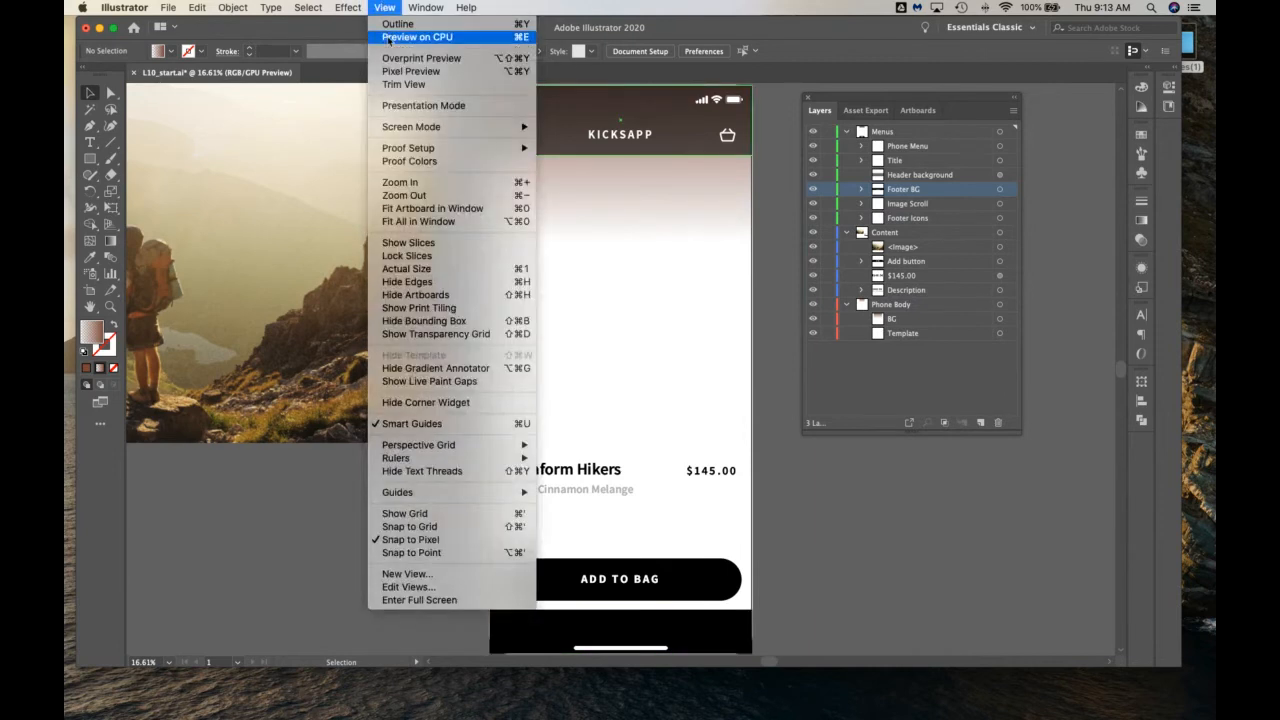
pyautogui.click(396, 23)
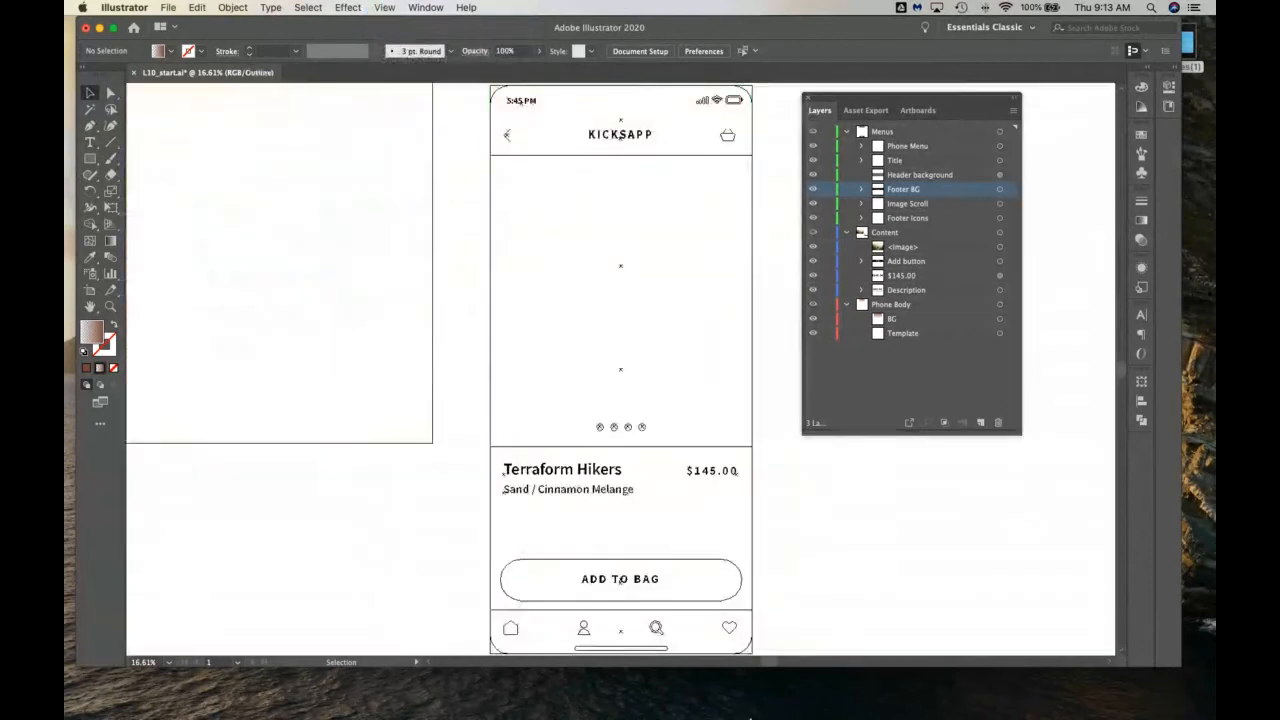
pyautogui.click(666, 631)
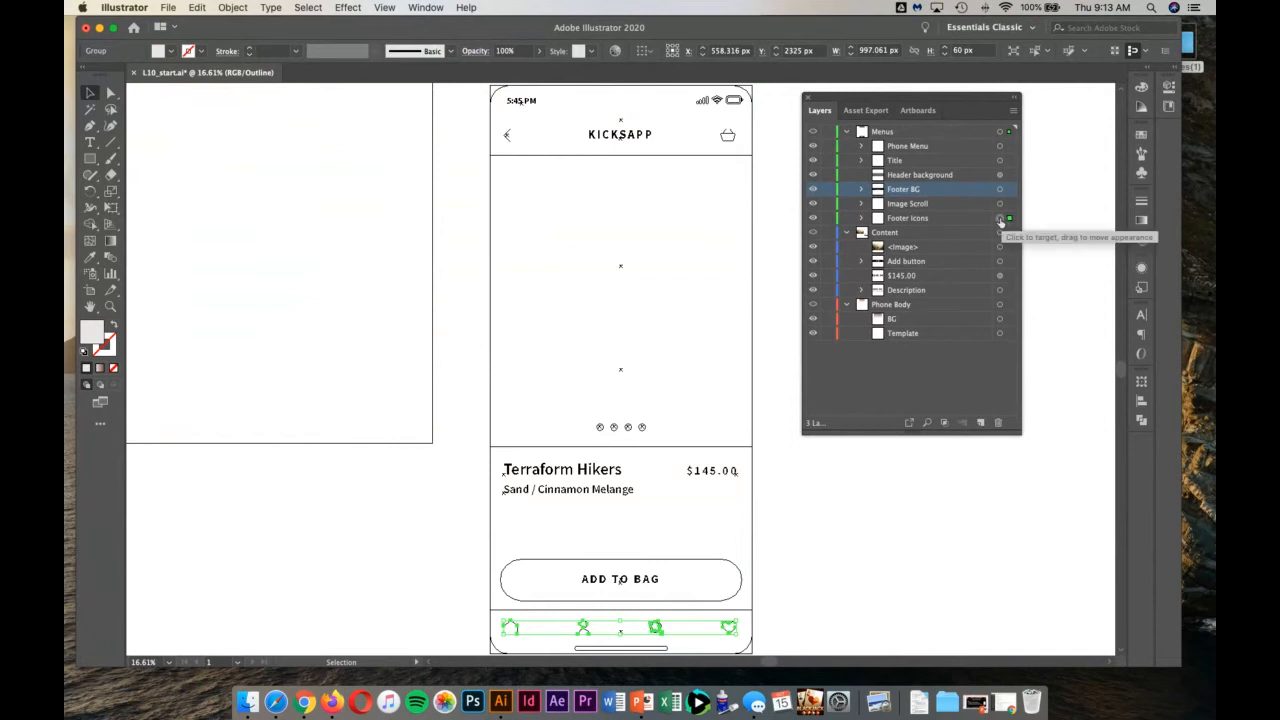
# Arrange Footer Icons directly below Header background with Footer BG last in Menus, return to preview and deselect
pyautogui.moveTo(922, 226); pyautogui.dragTo(911, 201)
pyautogui.click(425, 7)
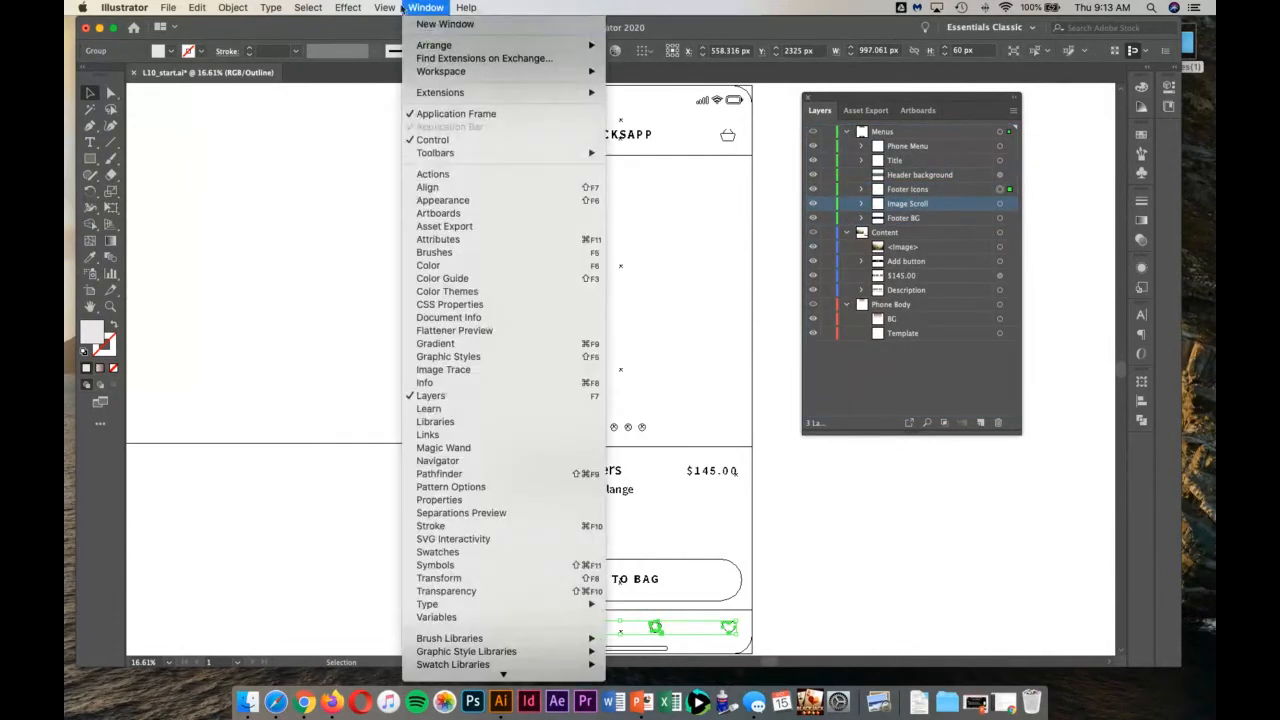
pyautogui.moveTo(384, 7)
pyautogui.click(420, 26)
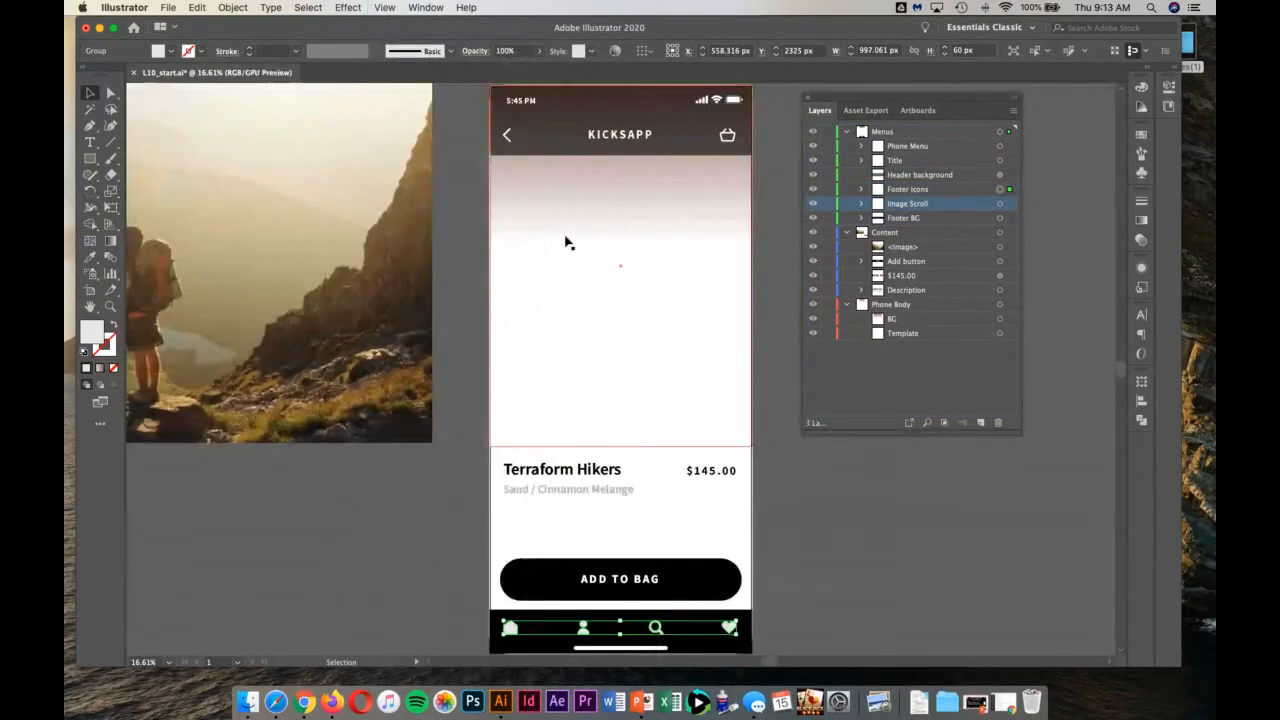
pyautogui.click(873, 561)
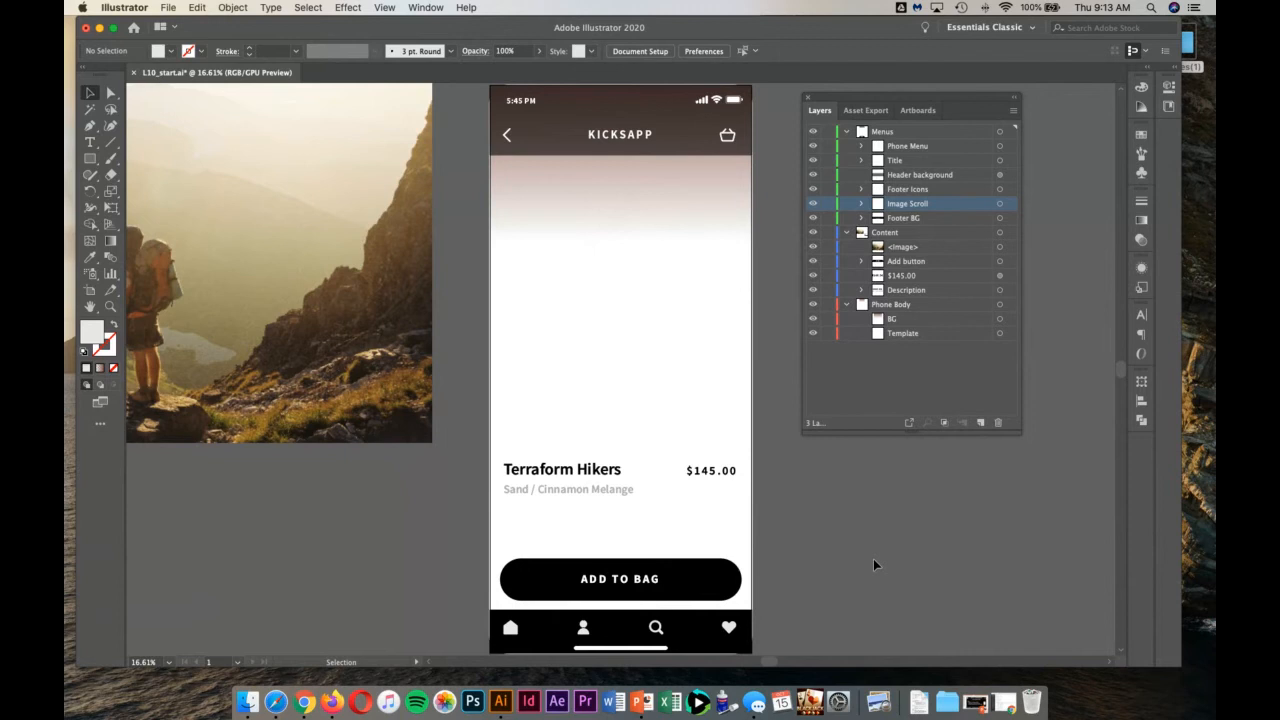
# Try the hiking photo over the phone screen's image area and move it back off the artboard
pyautogui.scroll(-1, 873, 565)
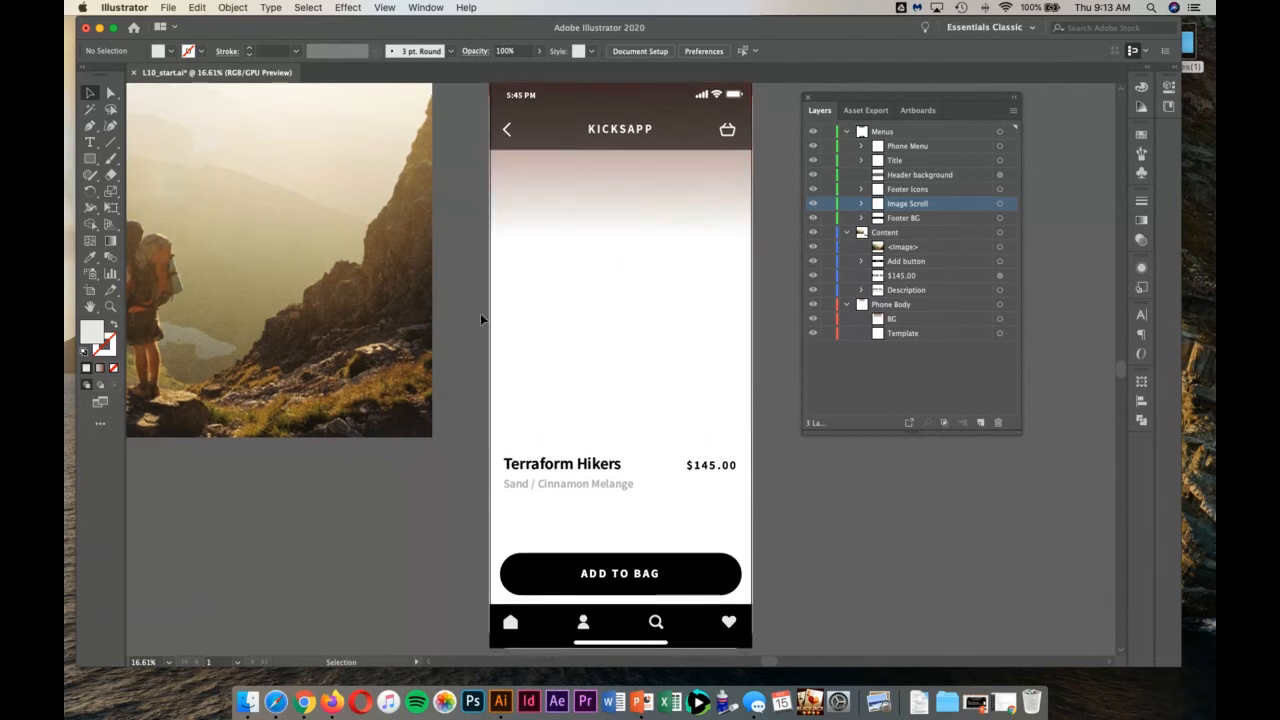
pyautogui.moveTo(285, 253); pyautogui.dragTo(740, 277)
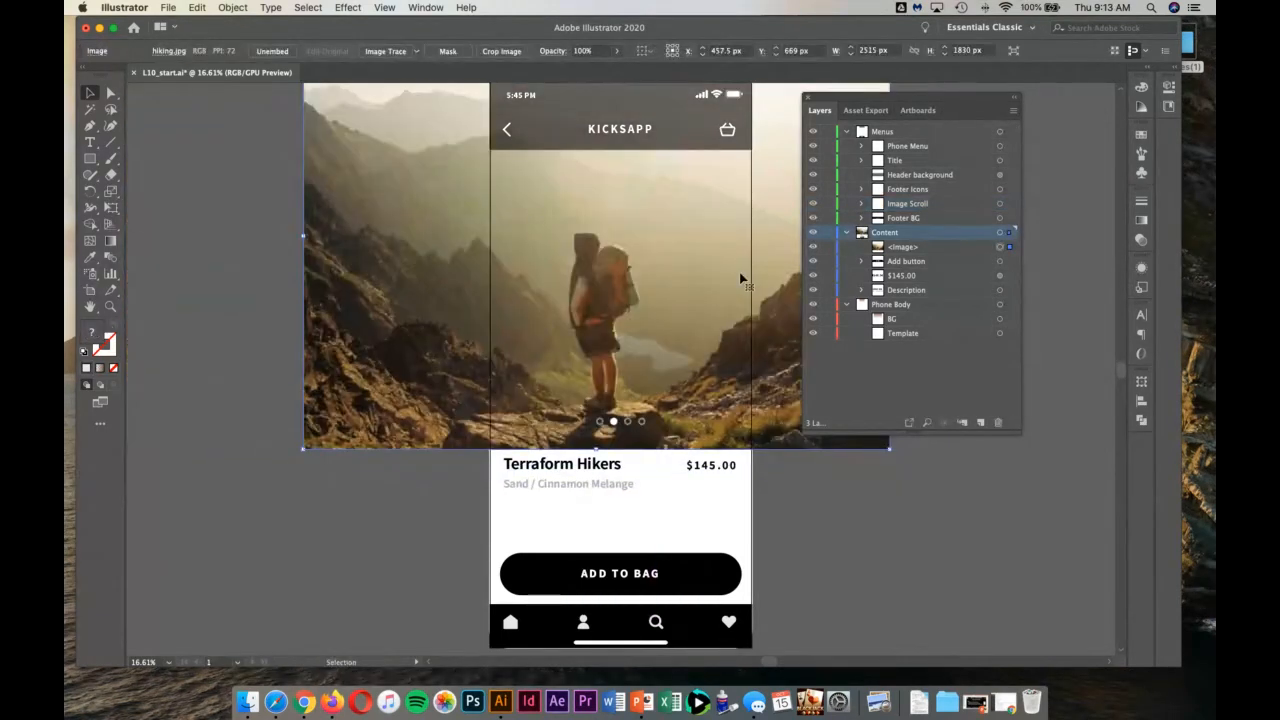
pyautogui.scroll(3, 630, 170)
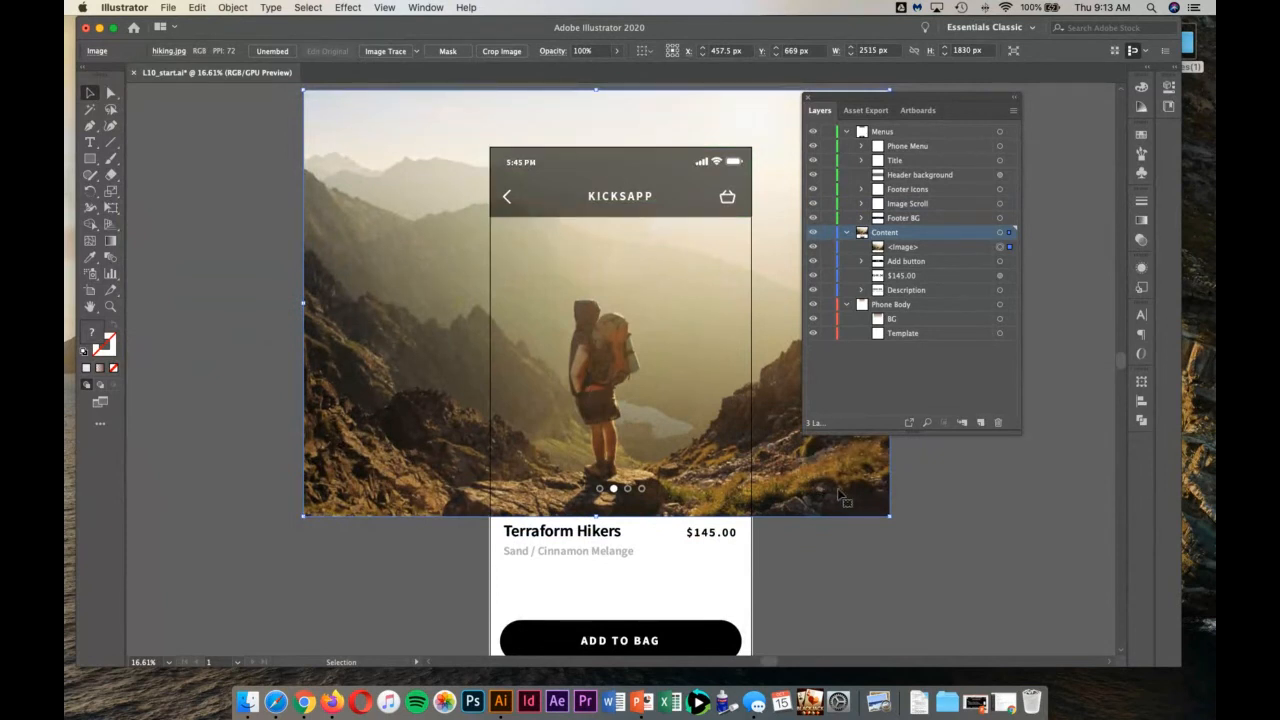
pyautogui.moveTo(866, 498); pyautogui.dragTo(409, 492)
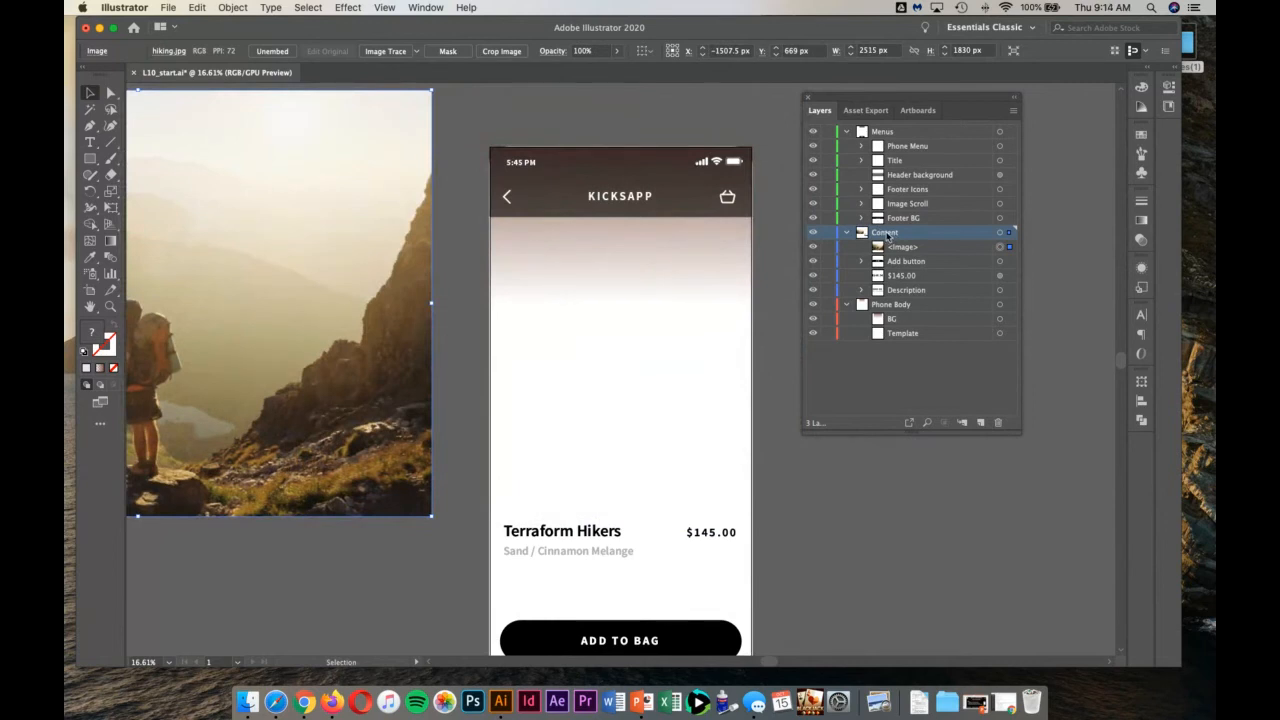
# Draw a rectangle about 1229 × 1302 px in the Content layer, covering the image area below the header
pyautogui.click(90, 158)
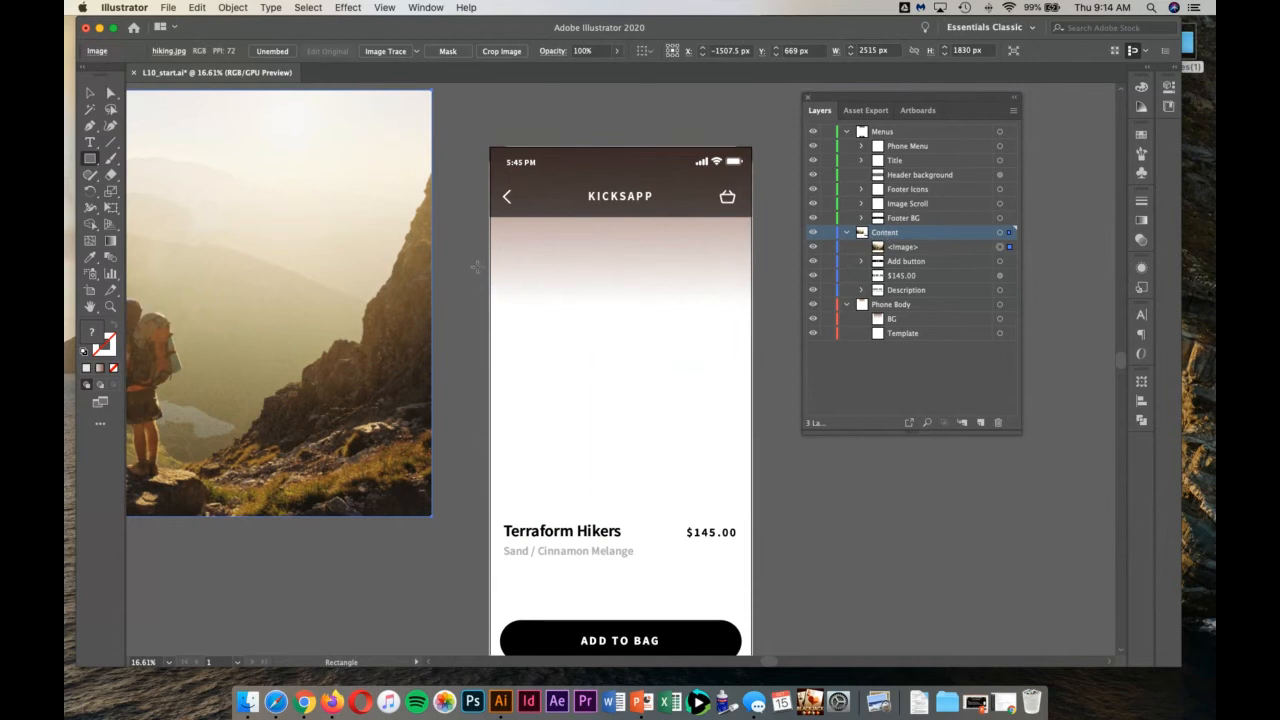
pyautogui.moveTo(478, 217); pyautogui.dragTo(770, 521)
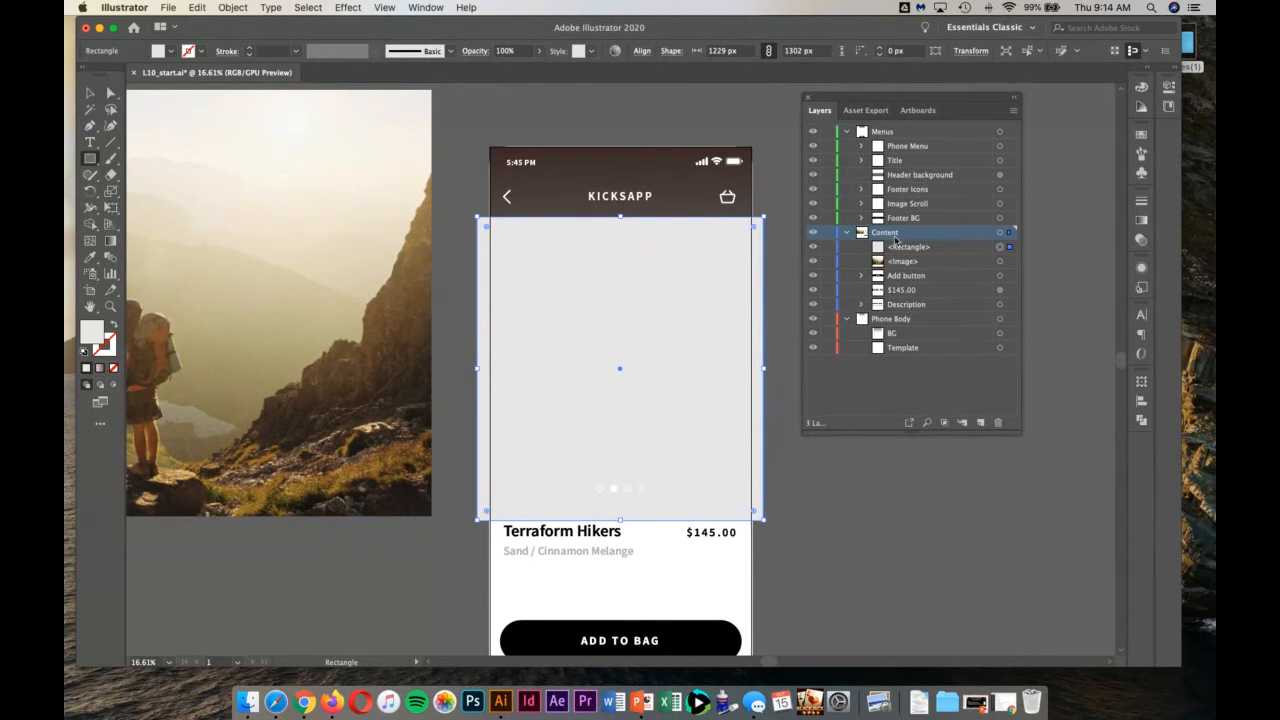
pyautogui.click(885, 136)
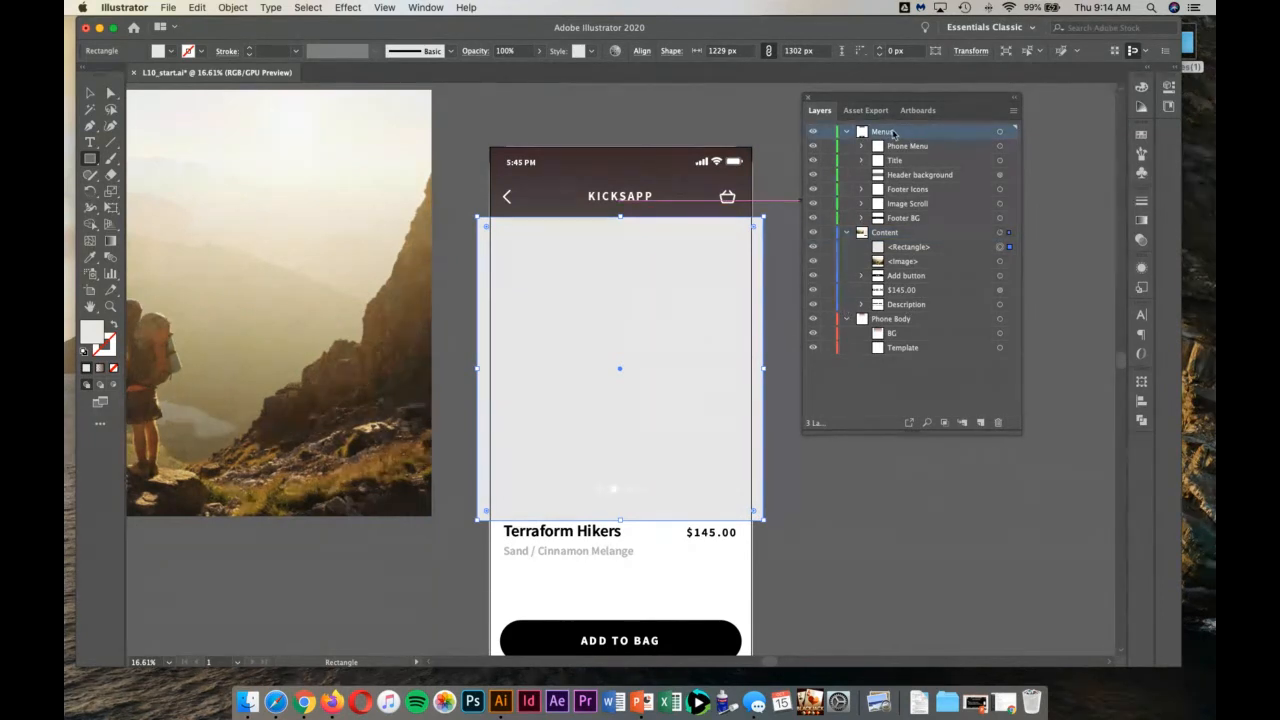
pyautogui.click(999, 133)
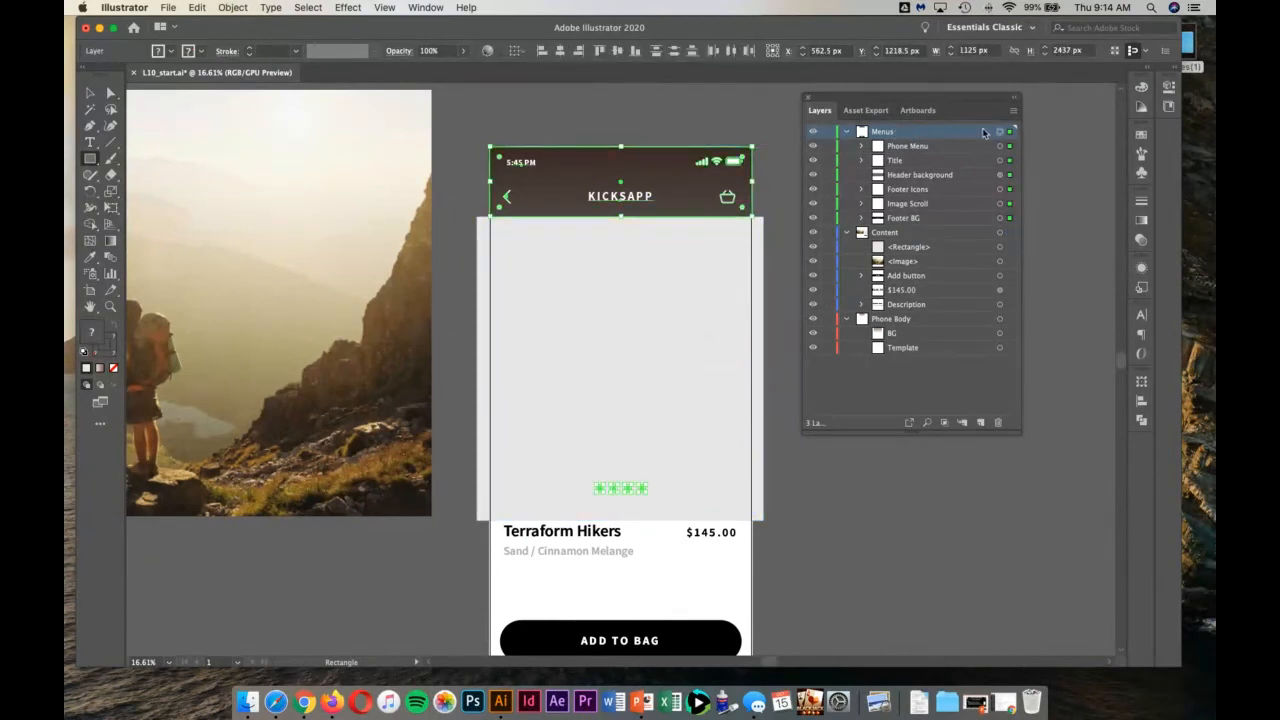
pyautogui.press('super+z')
pyautogui.moveTo(628, 114); pyautogui.dragTo(765, 177)
pyautogui.press('super+z')
pyautogui.press('super+z')
# Narrow the rectangle to 1125 px by fitting both of its sides to the phone screen's edges
pyautogui.click(89, 92)
pyautogui.click(765, 378)
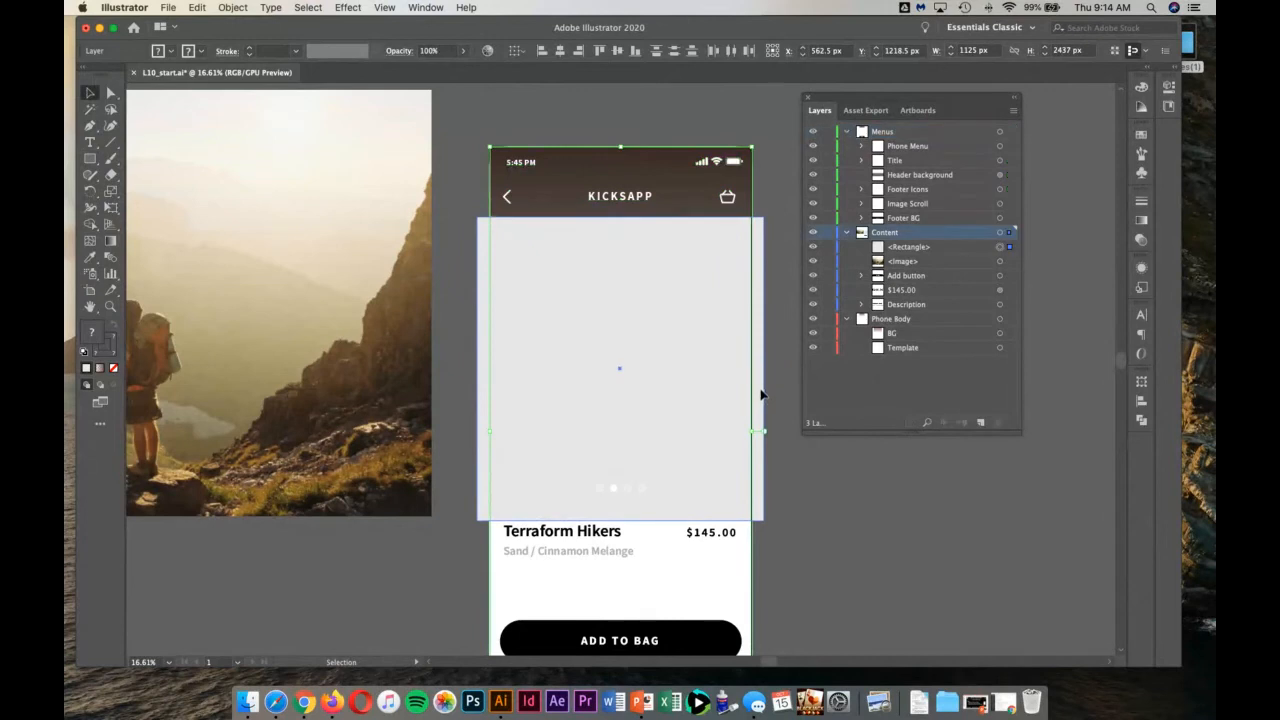
pyautogui.moveTo(763, 370); pyautogui.dragTo(750, 370)
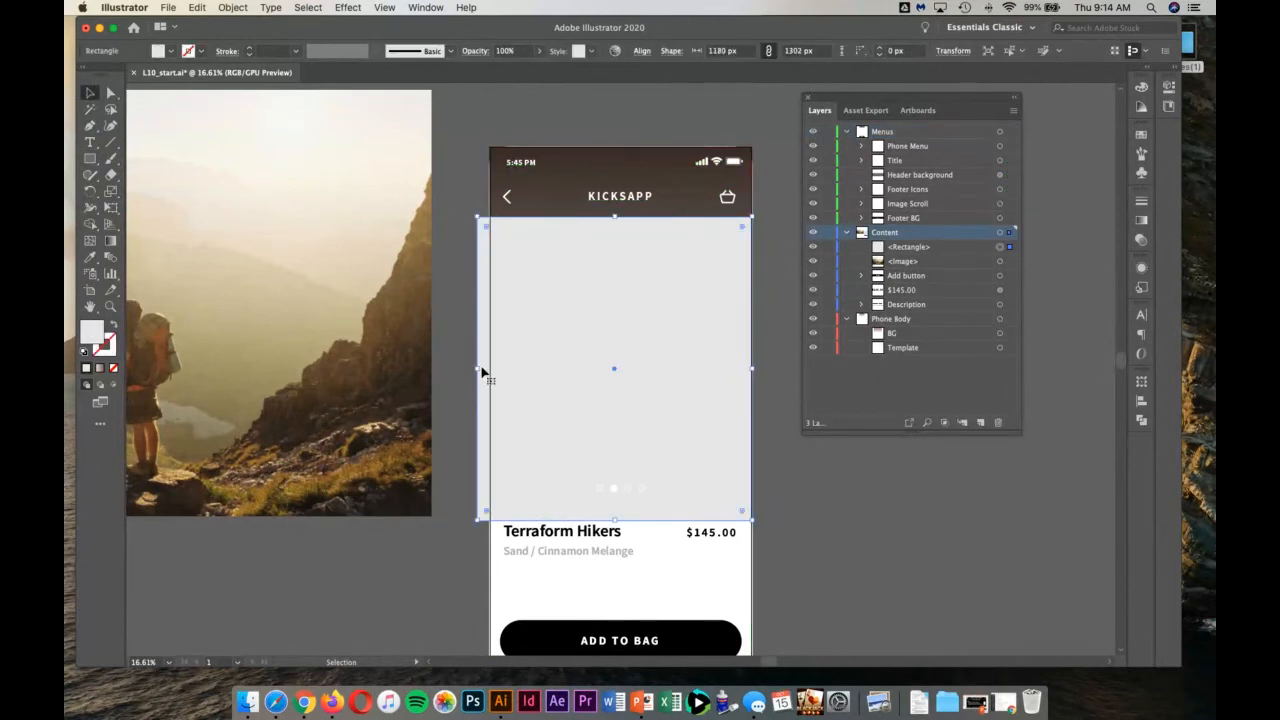
pyautogui.moveTo(478, 370); pyautogui.dragTo(491, 370)
# Move the Layers panel clear of the artwork and place the hiking photo behind the rectangle on the phone screen
pyautogui.hscroll(-4, 443, 251)
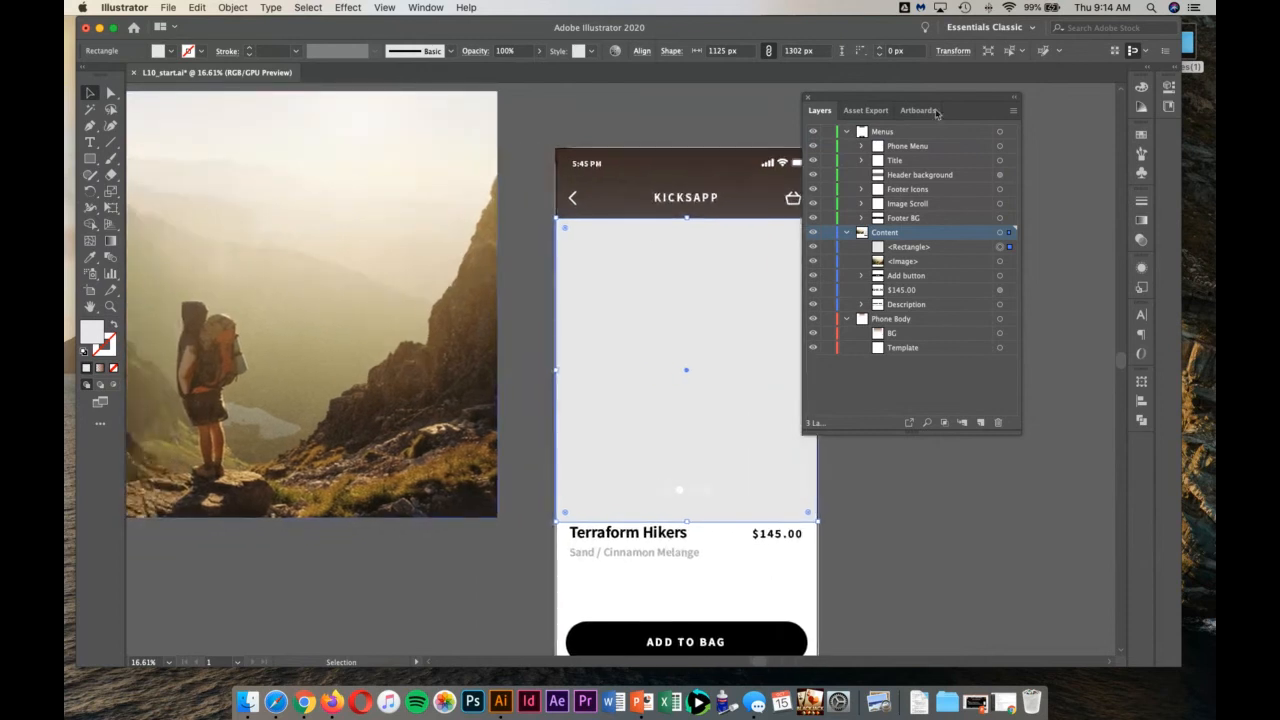
pyautogui.moveTo(933, 98); pyautogui.dragTo(1039, 92)
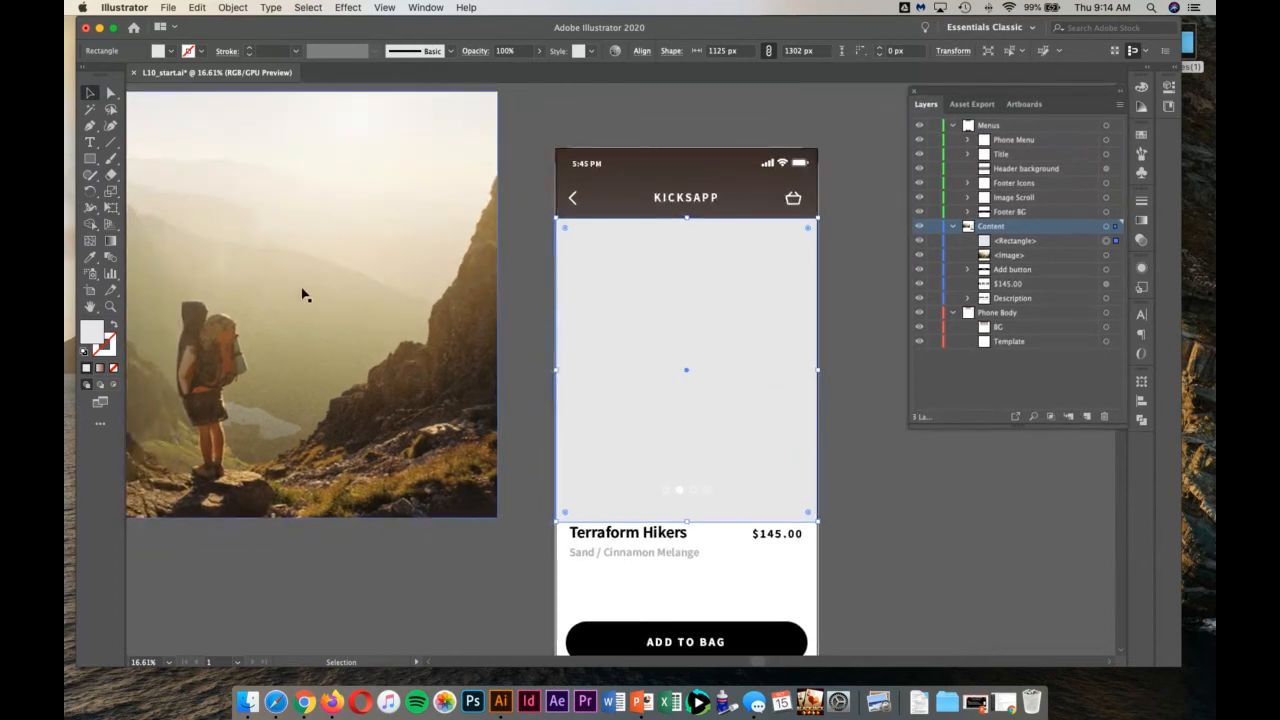
pyautogui.moveTo(305, 294); pyautogui.dragTo(766, 322)
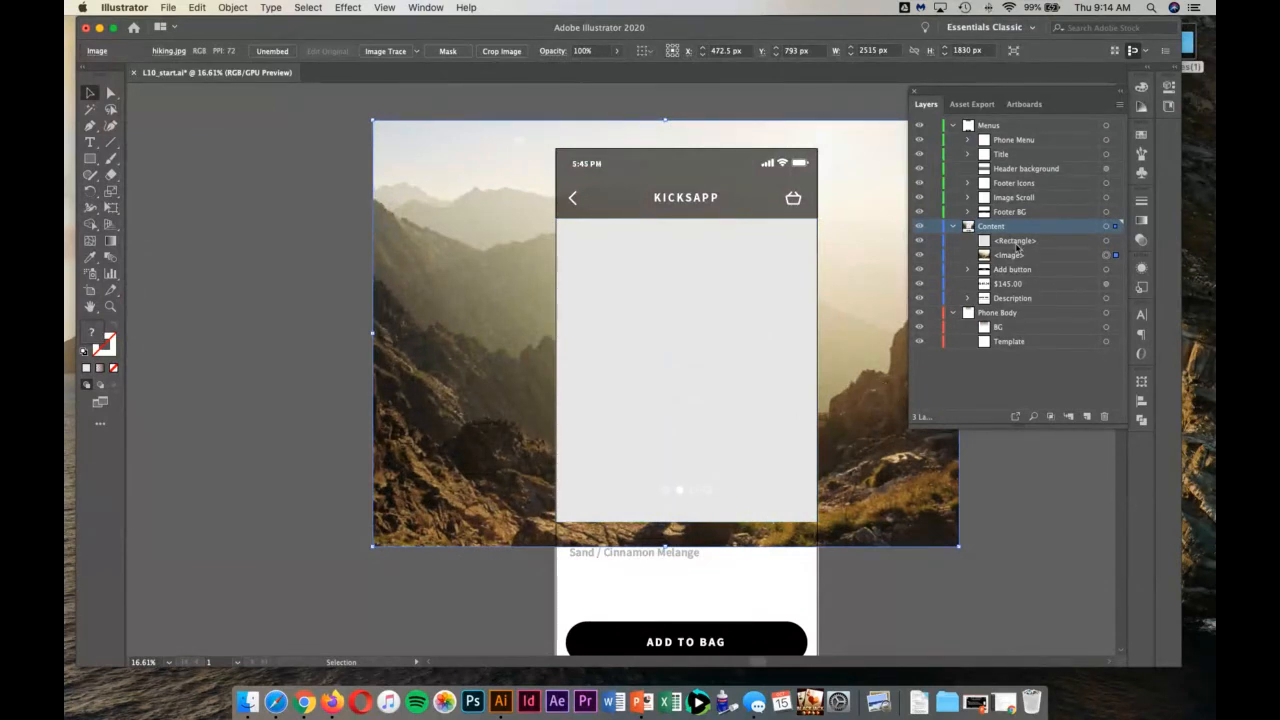
# Rename the rectangle in the Content layer as FRAME and the image as Photo
pyautogui.doubleClick(1012, 241)
pyautogui.write('FRAME')
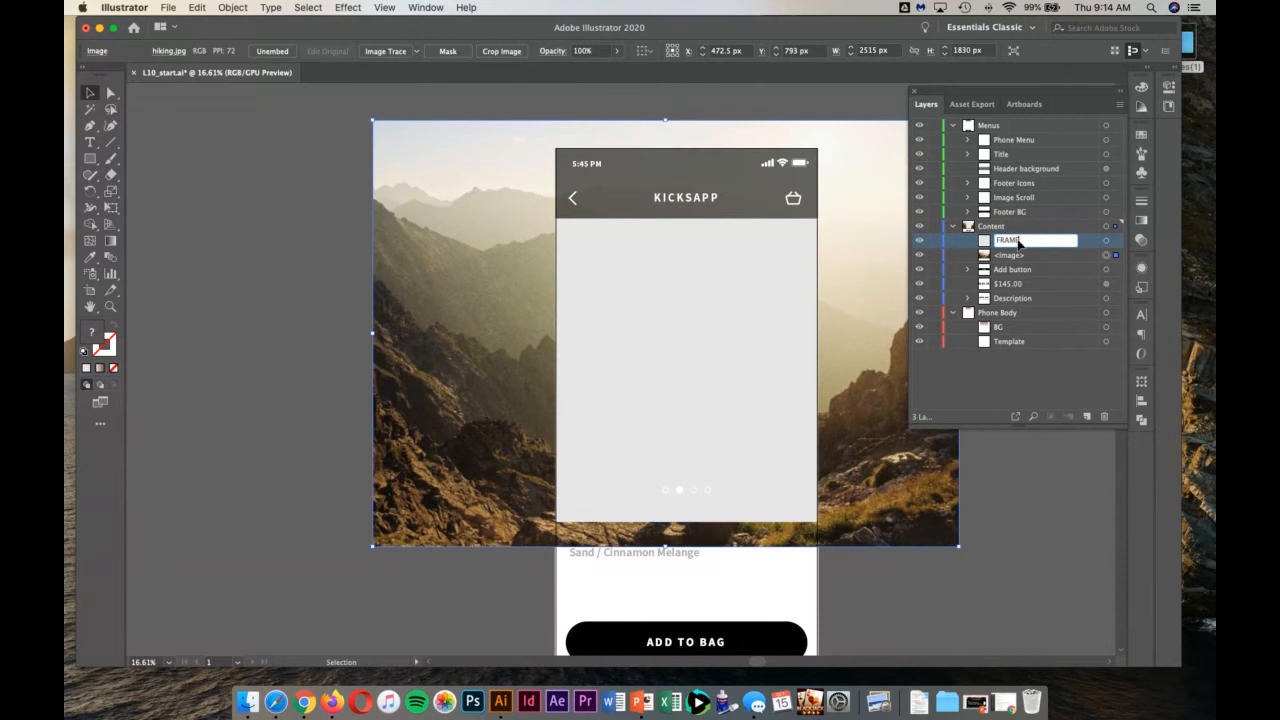
pyautogui.press('Return')
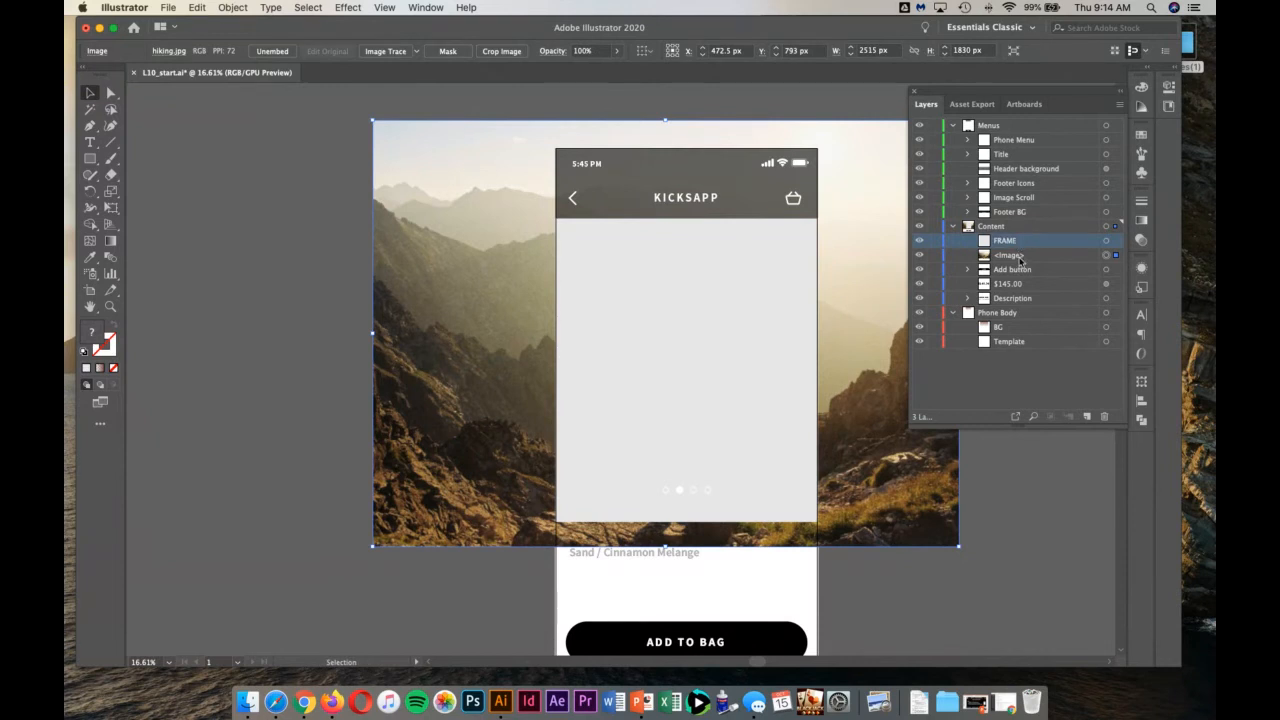
pyautogui.doubleClick(1019, 256)
pyautogui.write('Ph')
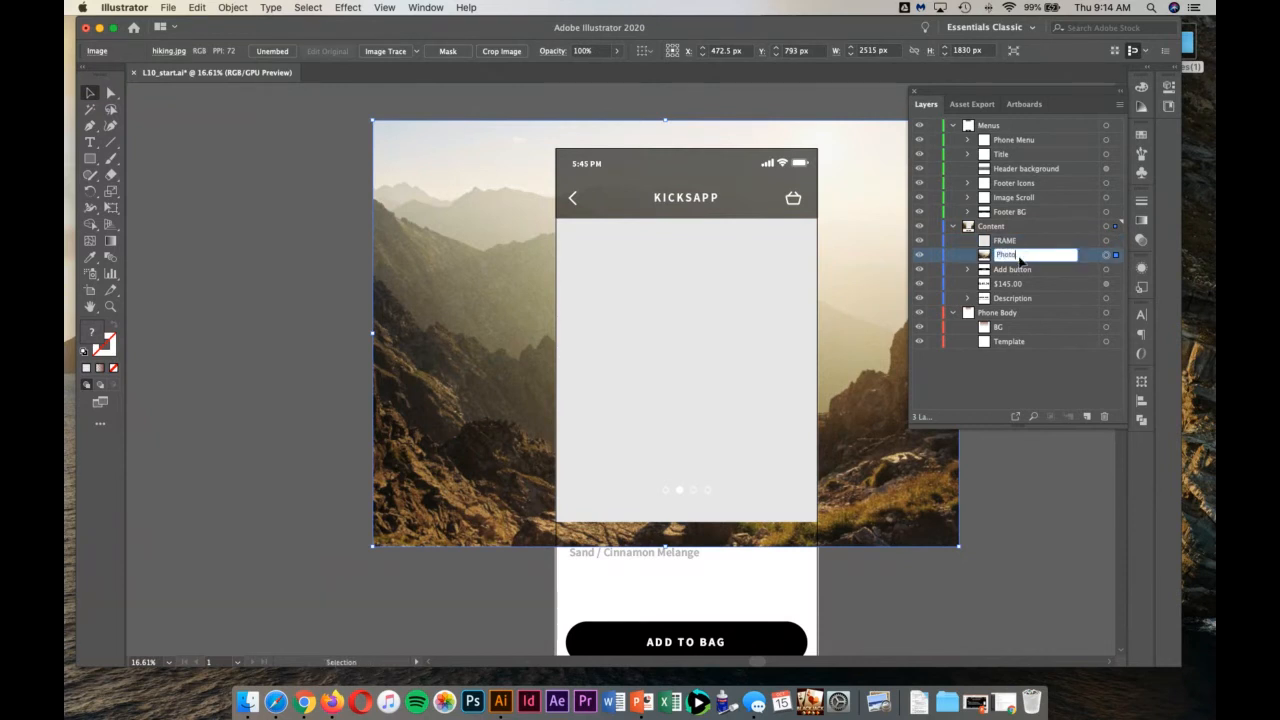
pyautogui.write('oto')
pyautogui.press('Return')
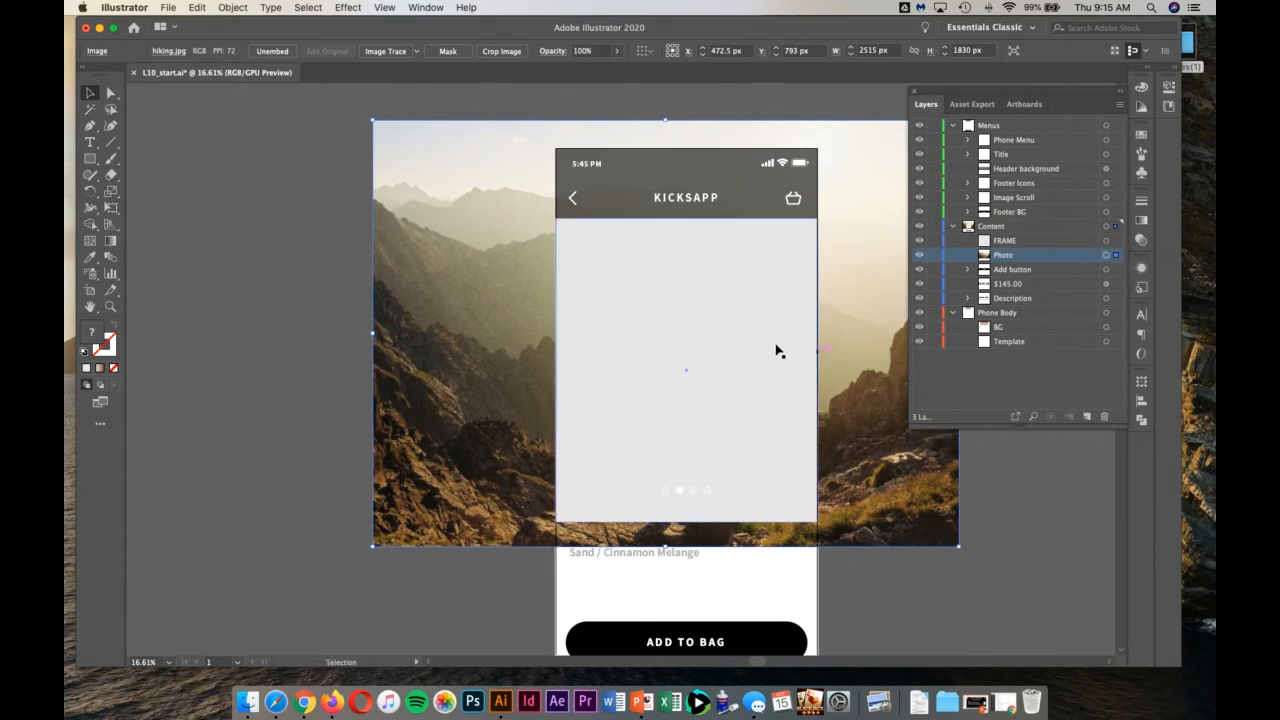
# Select FRAME together with Photo and make a clipping mask from them
pyautogui.keyDown('shift'); pyautogui.click(768, 344); pyautogui.keyUp('shift')
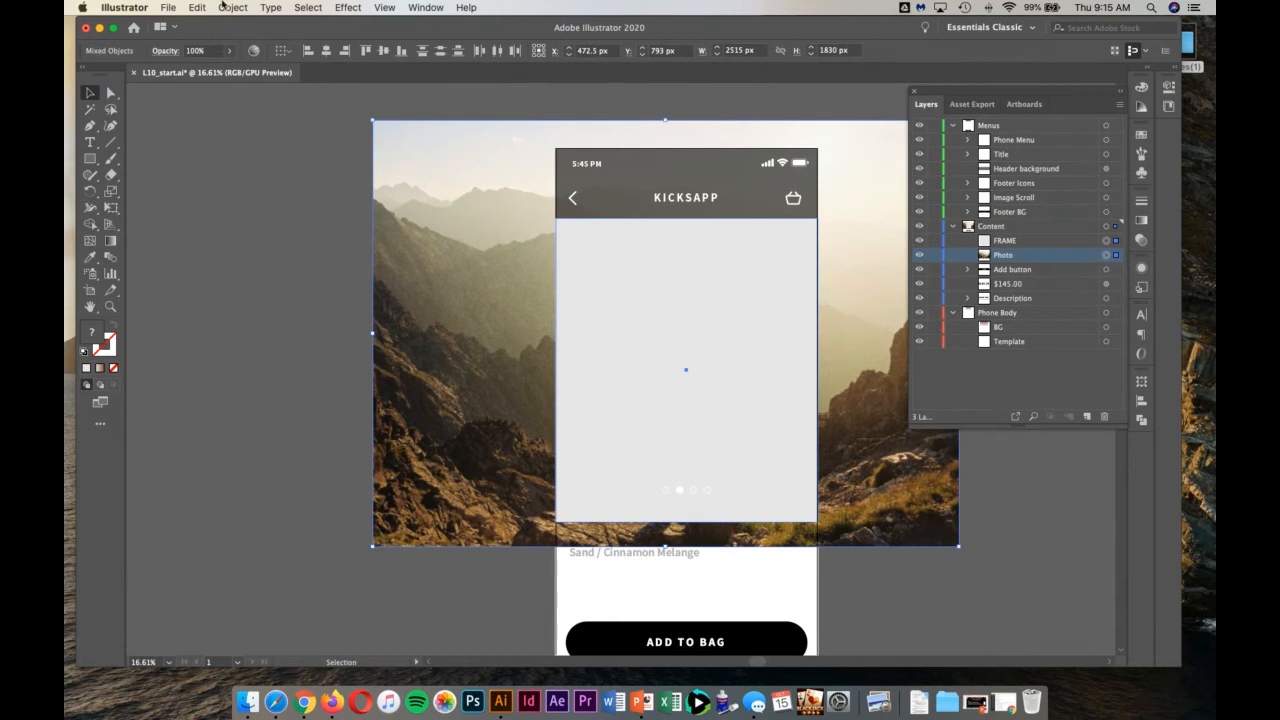
pyautogui.click(230, 7)
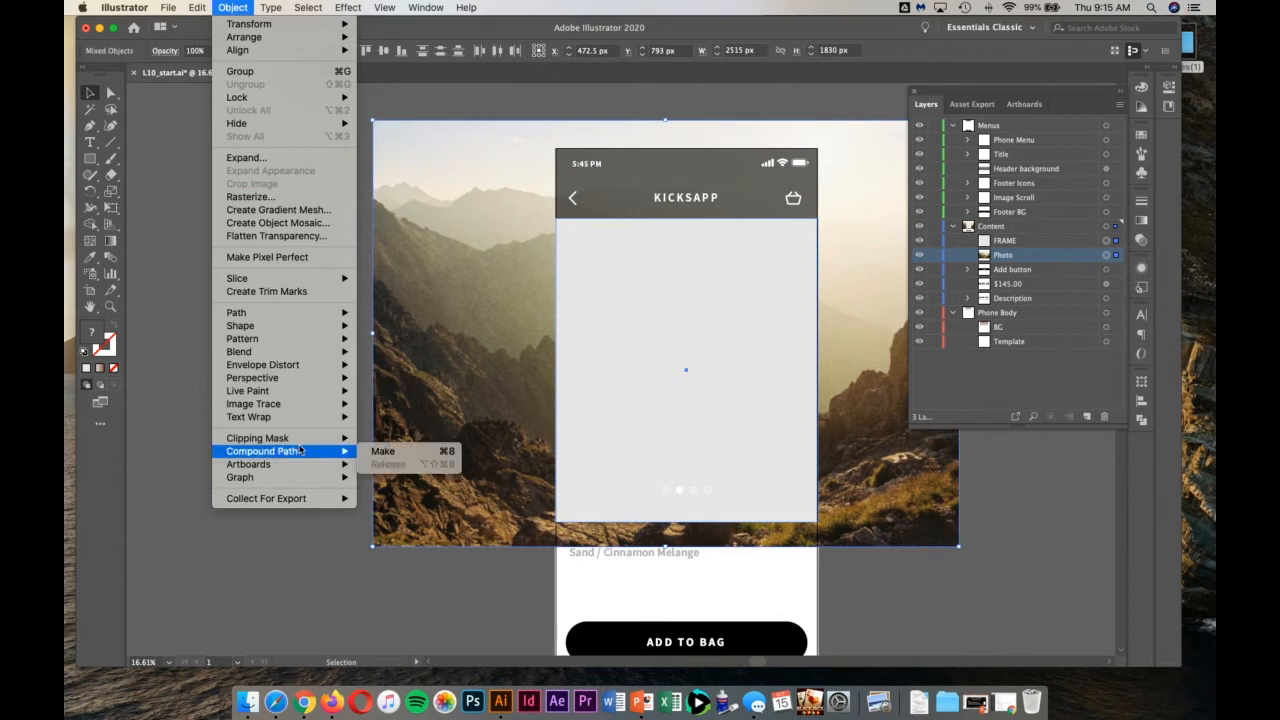
pyautogui.moveTo(300, 438)
pyautogui.click(384, 438)
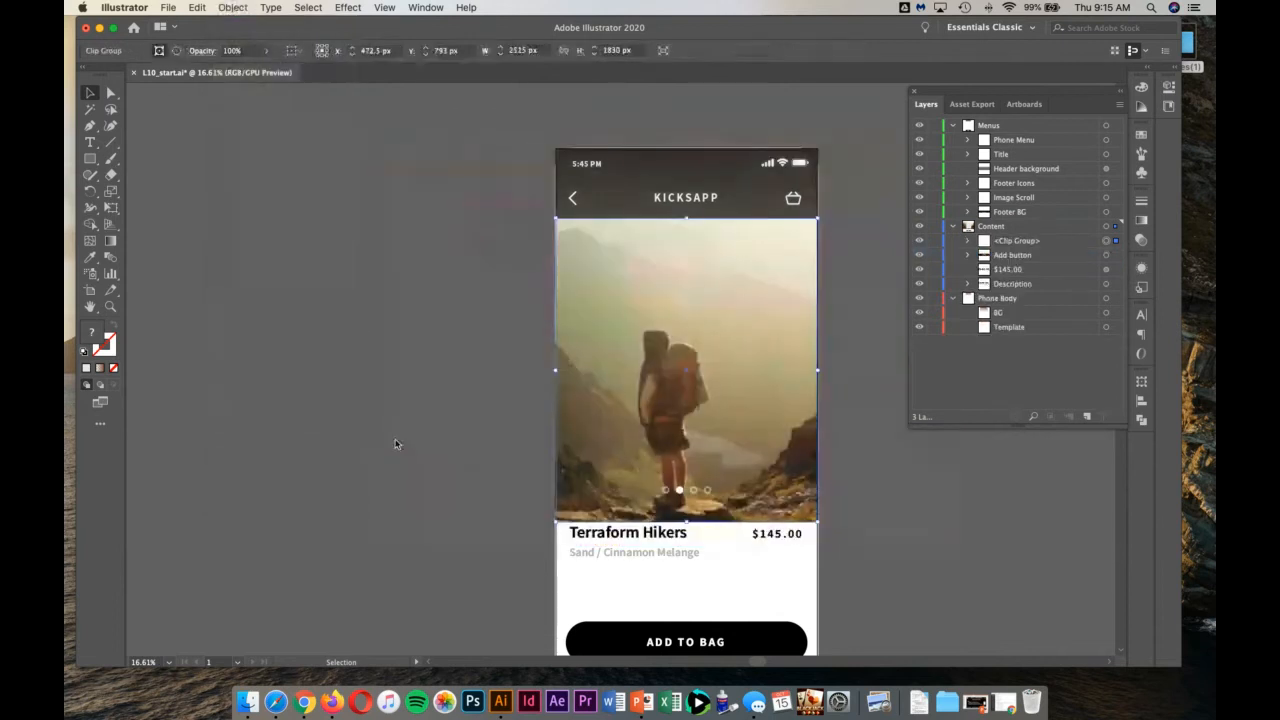
# Try widening FRAME inside the clip group, and undo the change to its shape
pyautogui.click(967, 241)
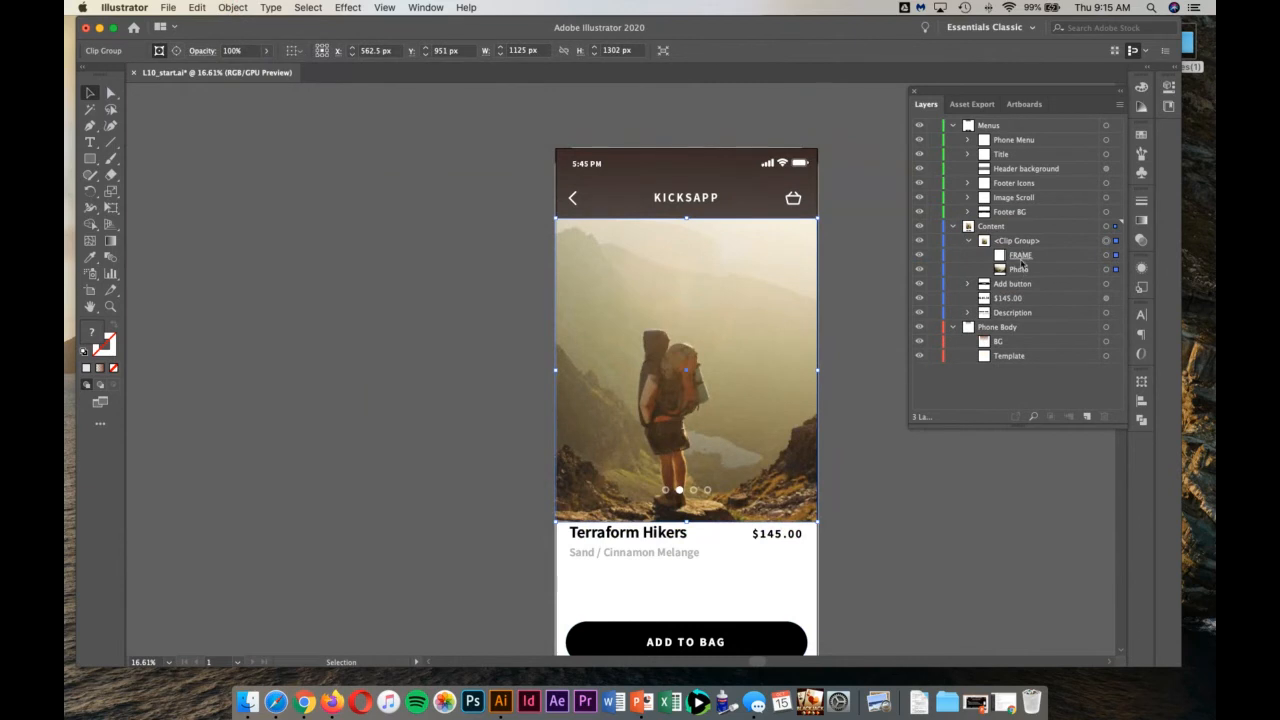
pyautogui.click(1106, 256)
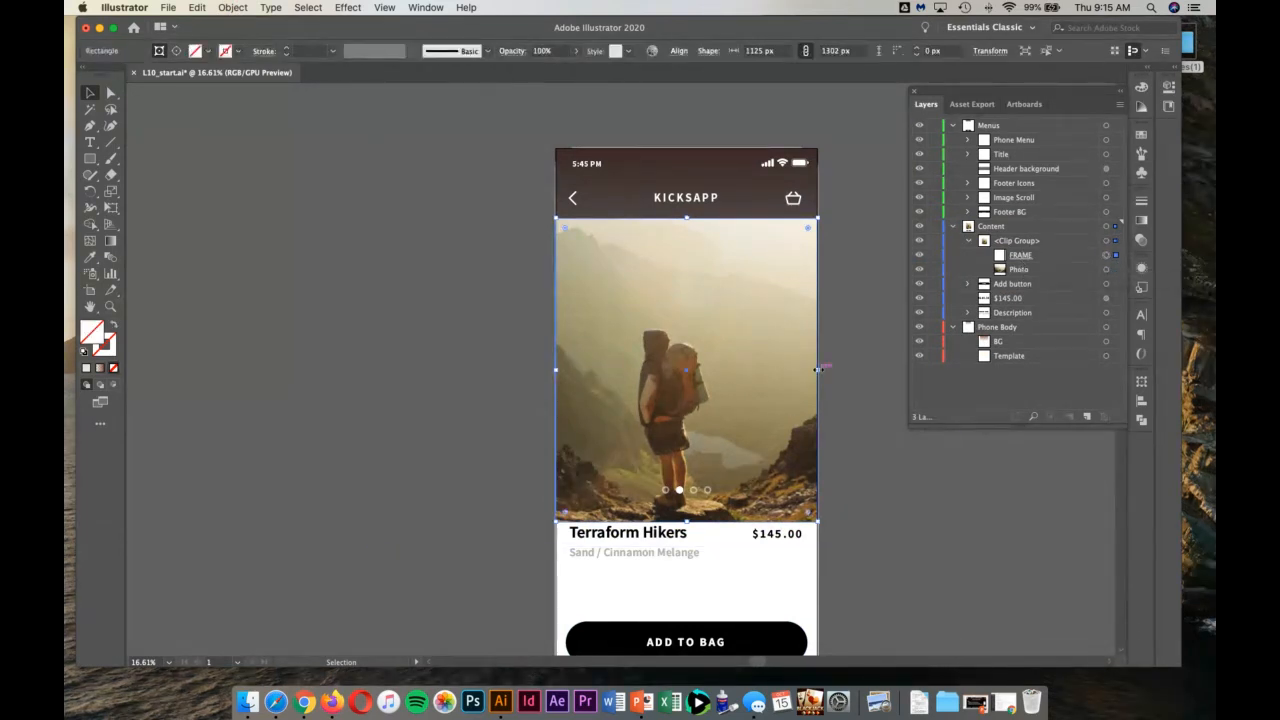
pyautogui.moveTo(818, 370); pyautogui.dragTo(777, 365)
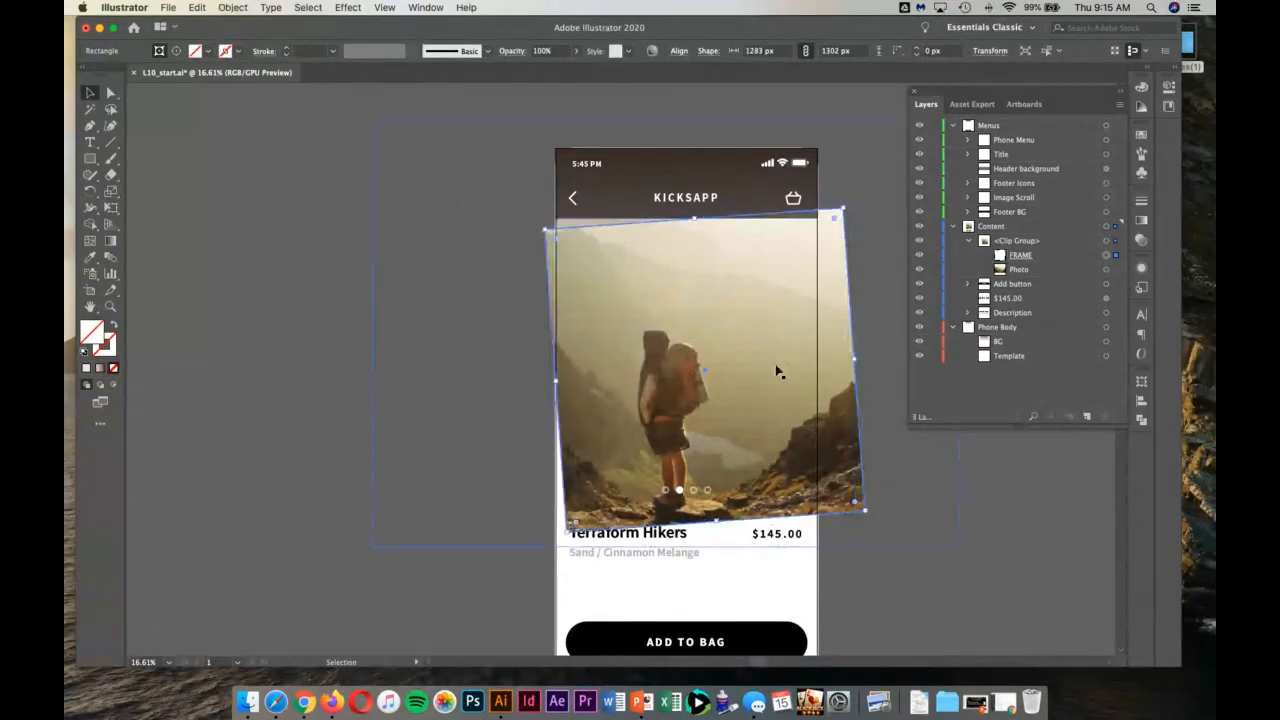
pyautogui.press('super+z')
pyautogui.moveTo(855, 370); pyautogui.dragTo(818, 370)
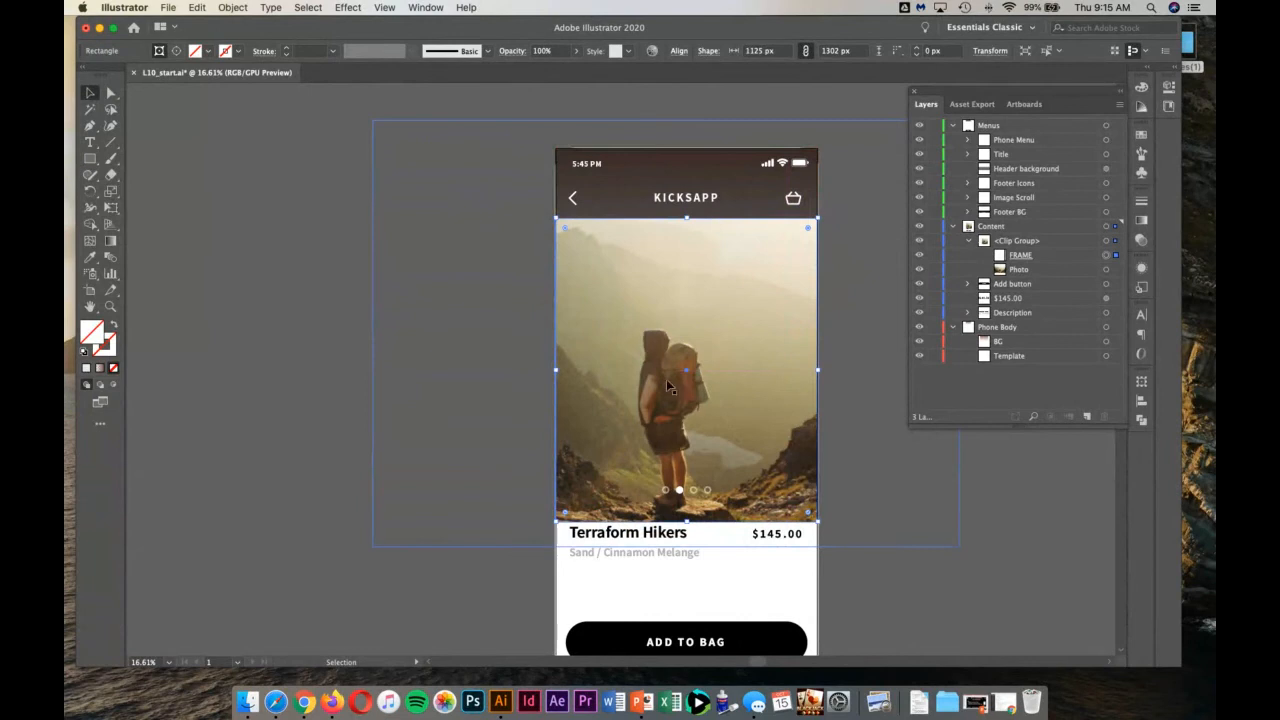
pyautogui.moveTo(560, 370); pyautogui.dragTo(560, 370)
# Select Photo inside the clip group, scale it to about 2465 × 1794 px and shift the hiker toward the frame's right side
pyautogui.click(1016, 270)
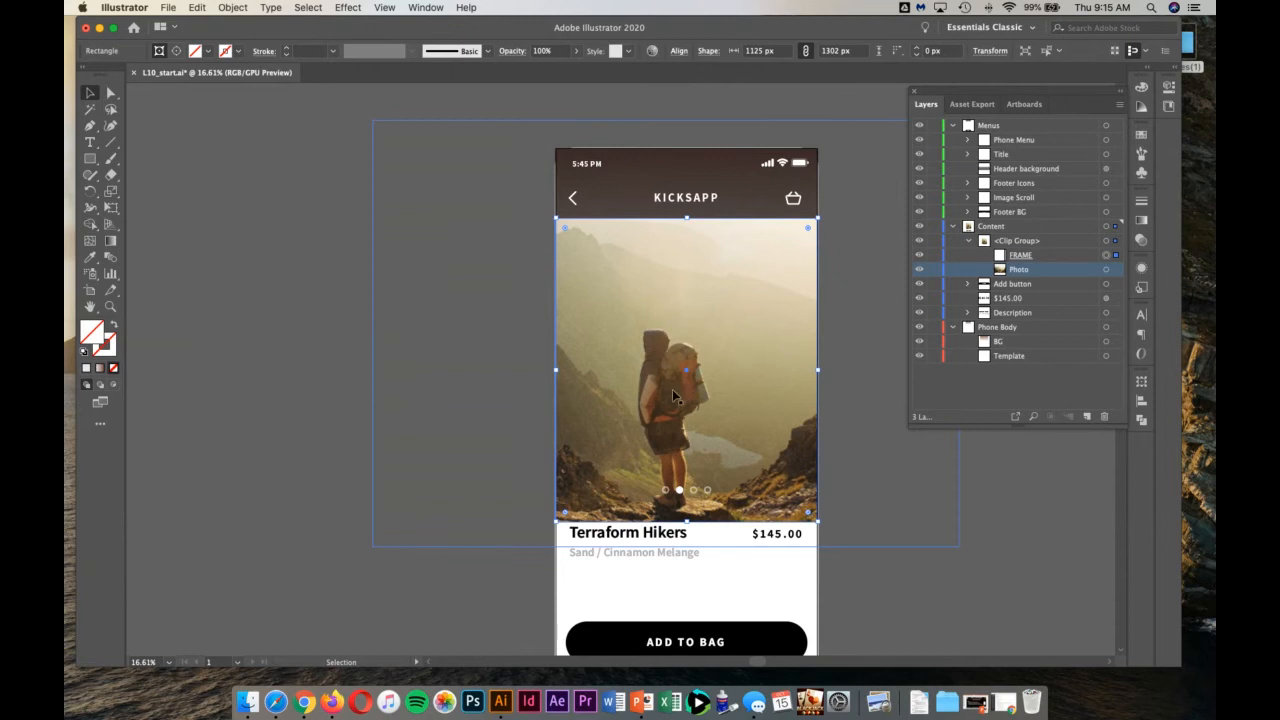
pyautogui.click(1106, 271)
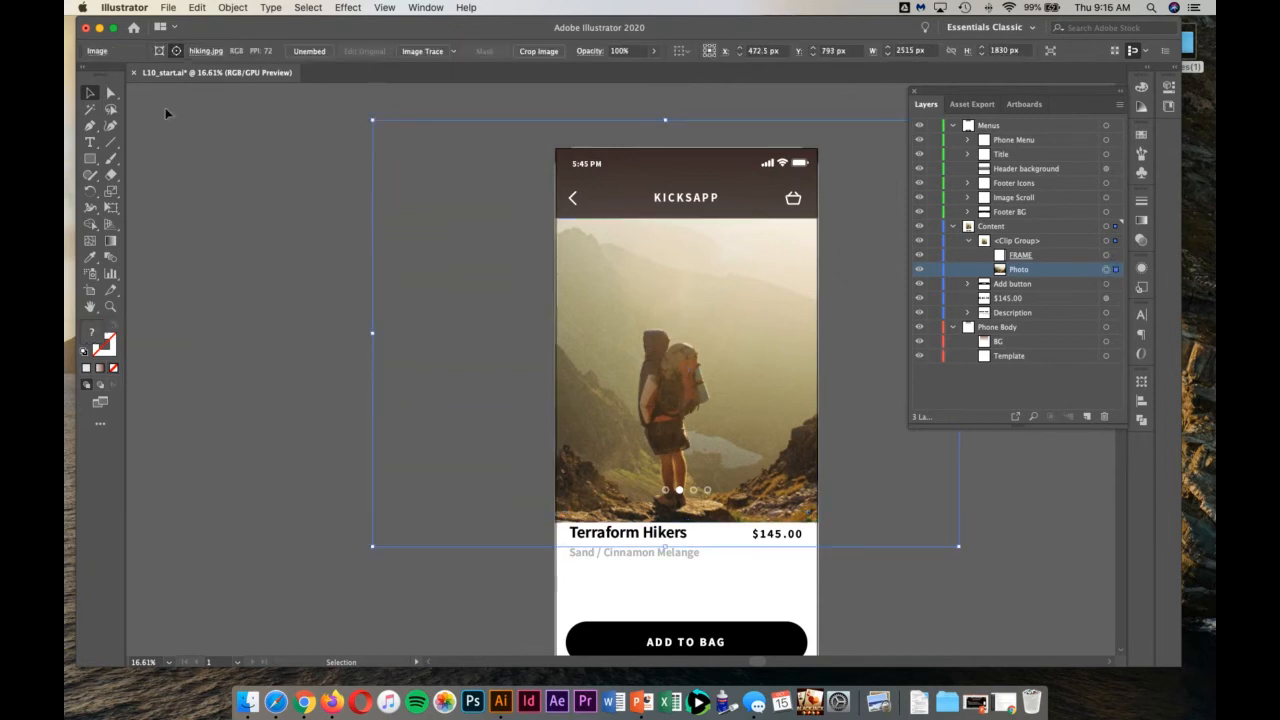
pyautogui.moveTo(454, 278); pyautogui.dragTo(423, 229)
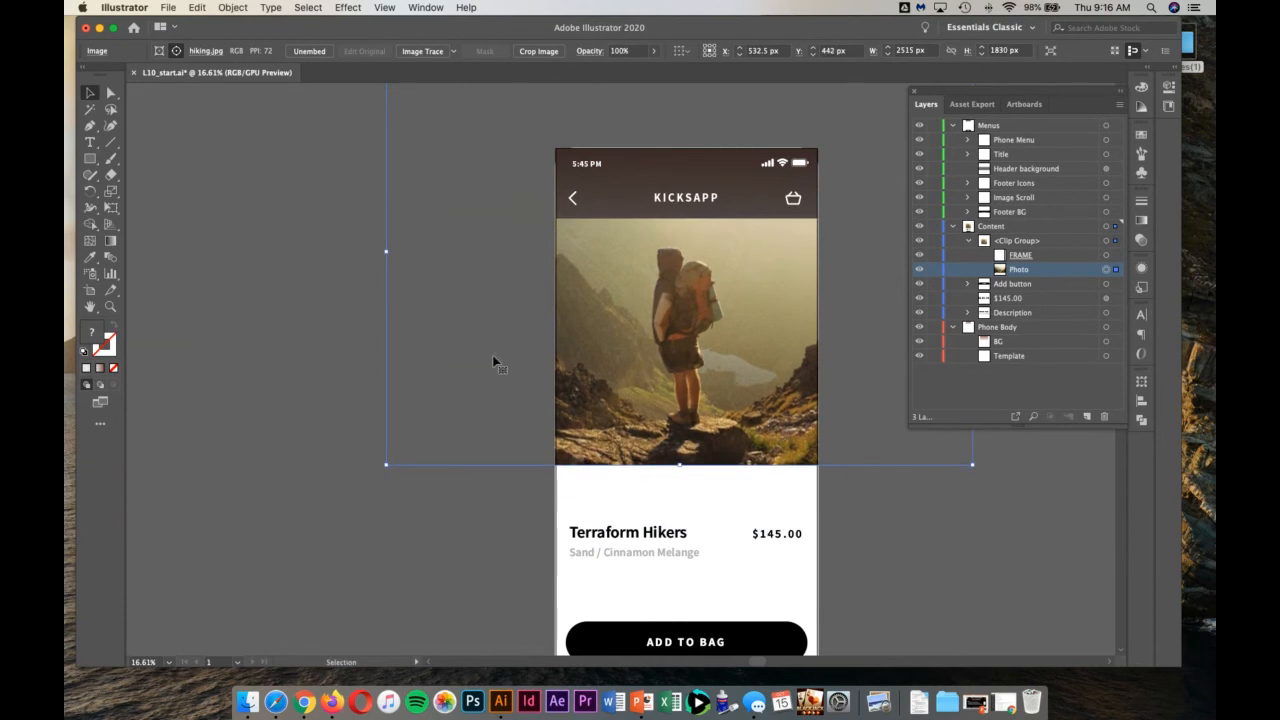
pyautogui.moveTo(477, 303); pyautogui.dragTo(477, 349)
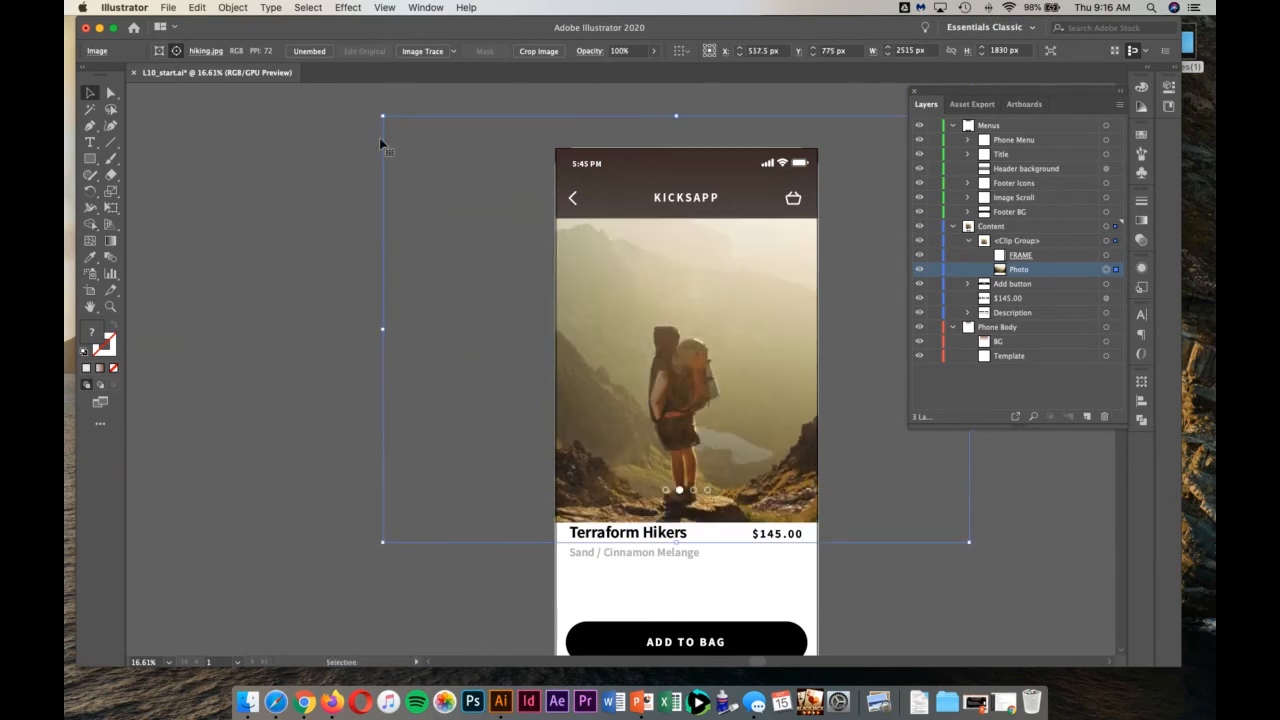
pyautogui.moveTo(381, 115)
pyautogui.mouseDown()
pyautogui.moveTo(497, 200)
pyautogui.moveTo(394, 124)
pyautogui.mouseUp()
pyautogui.moveTo(452, 250)
pyautogui.mouseDown()
pyautogui.moveTo(450, 214)
pyautogui.moveTo(462, 242)
pyautogui.moveTo(480, 236)
pyautogui.moveTo(449, 236)
pyautogui.moveTo(458, 231)
pyautogui.mouseUp()
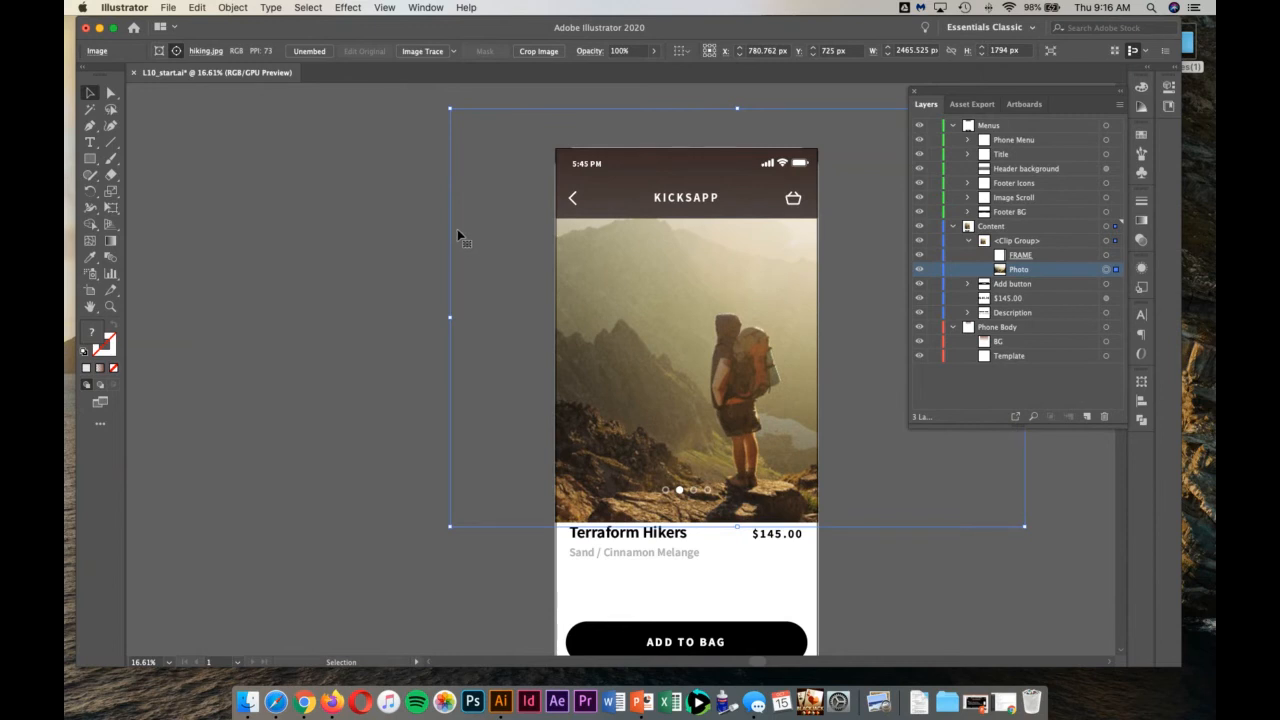
# Nudge Photo upward inside its mask to Y 714 px and deselect it
pyautogui.press('Up')
pyautogui.press('Up')
pyautogui.press('Up')
pyautogui.press('Up')
pyautogui.press('Up')
pyautogui.press('Up')
pyautogui.press('Up')
pyautogui.press('Up')
pyautogui.press('Up')
pyautogui.press('Up')
pyautogui.press('Up')
pyautogui.press('Up')
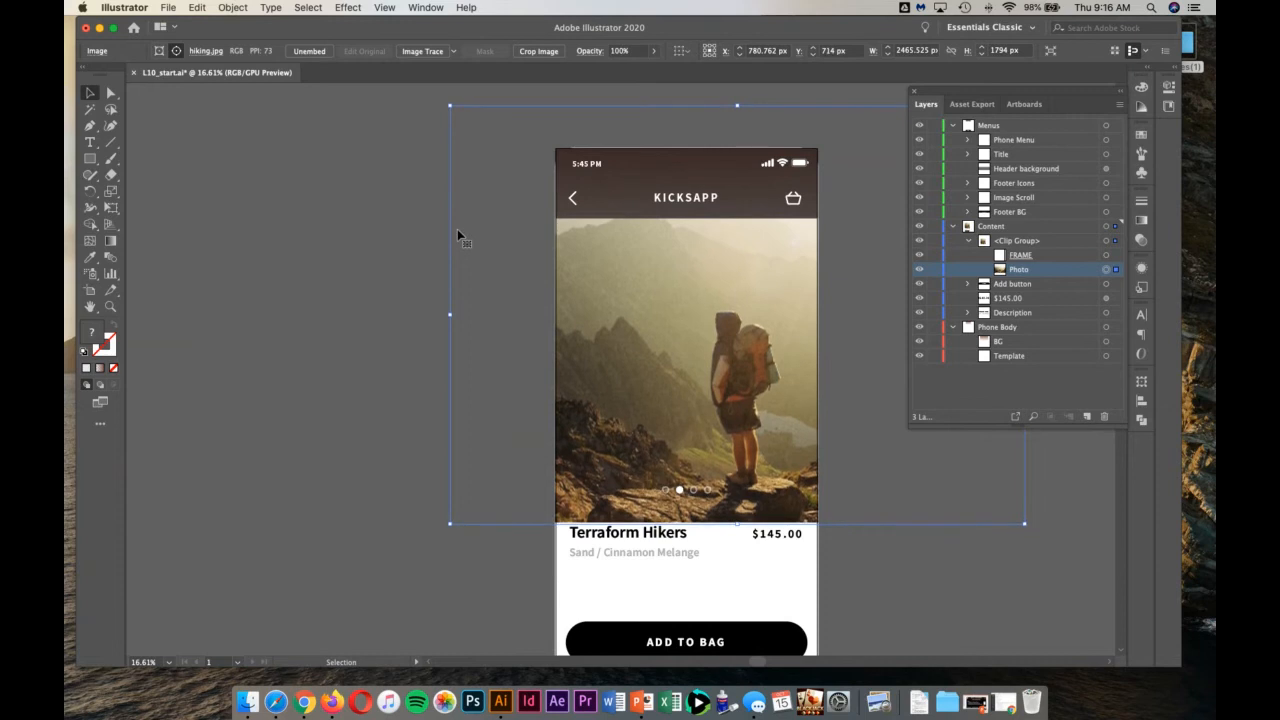
pyautogui.scroll(1, 458, 231)
pyautogui.click(384, 241)
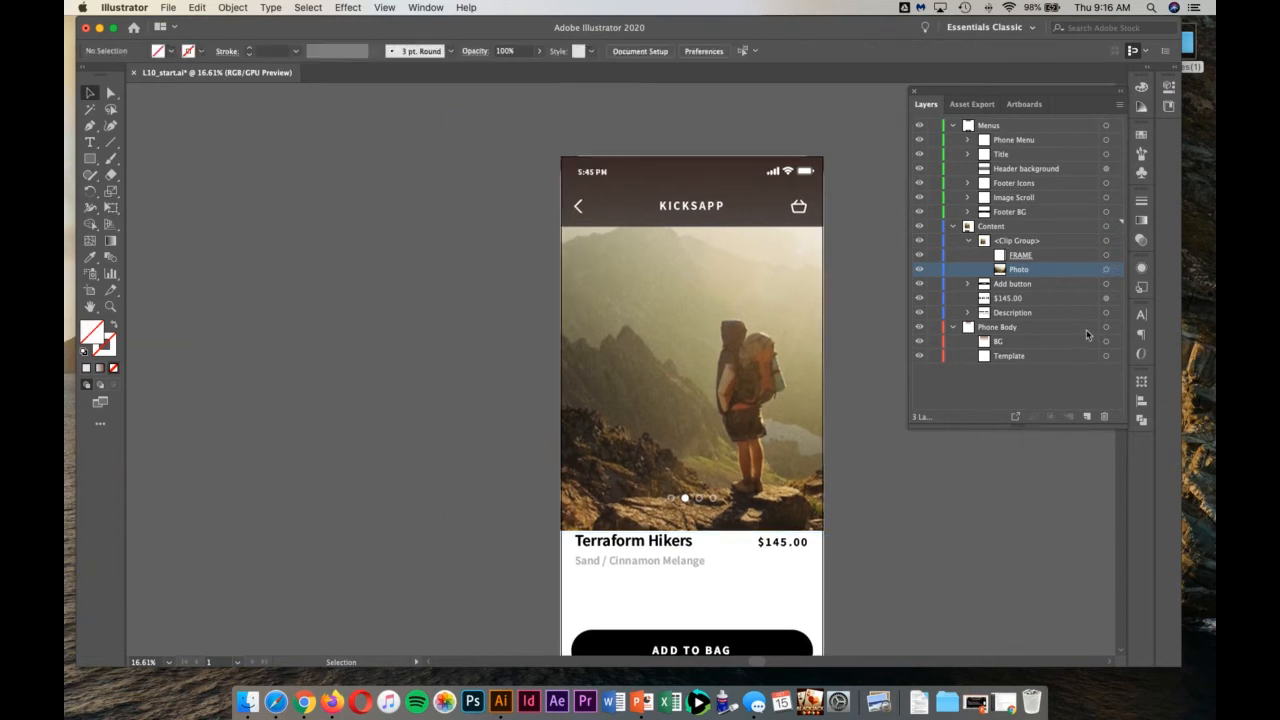
pyautogui.click(968, 242)
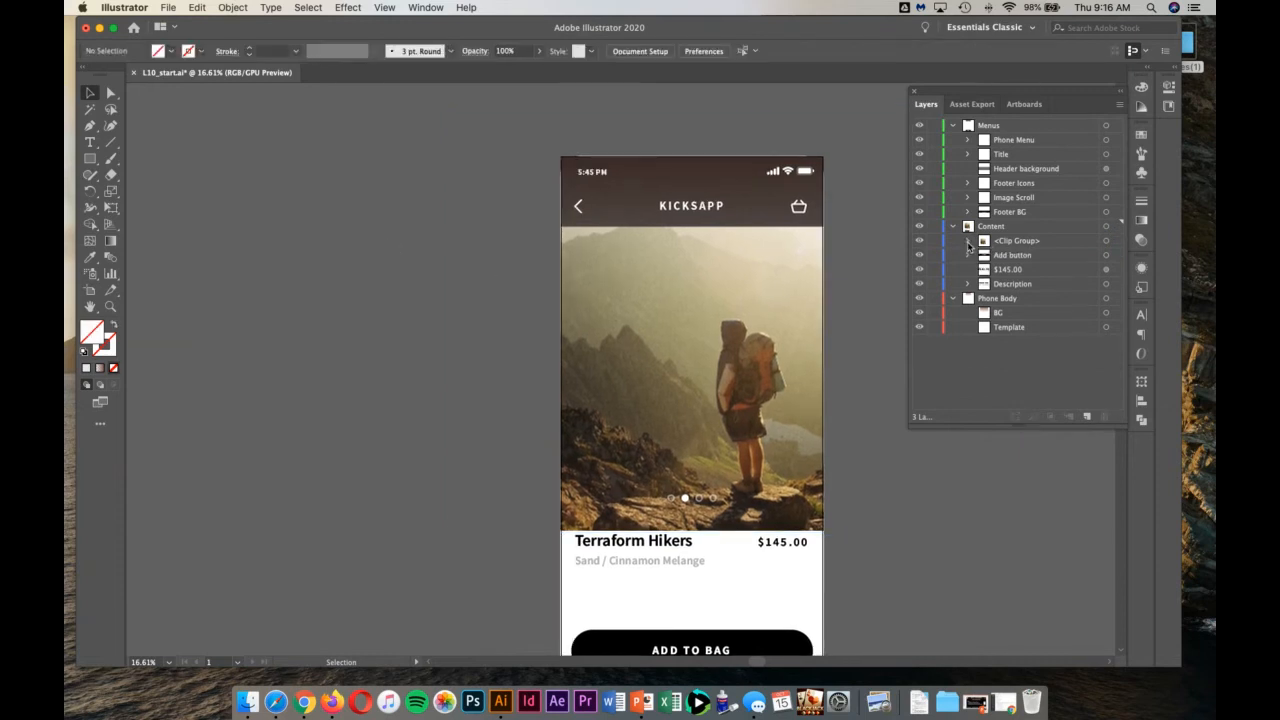
pyautogui.click(968, 242)
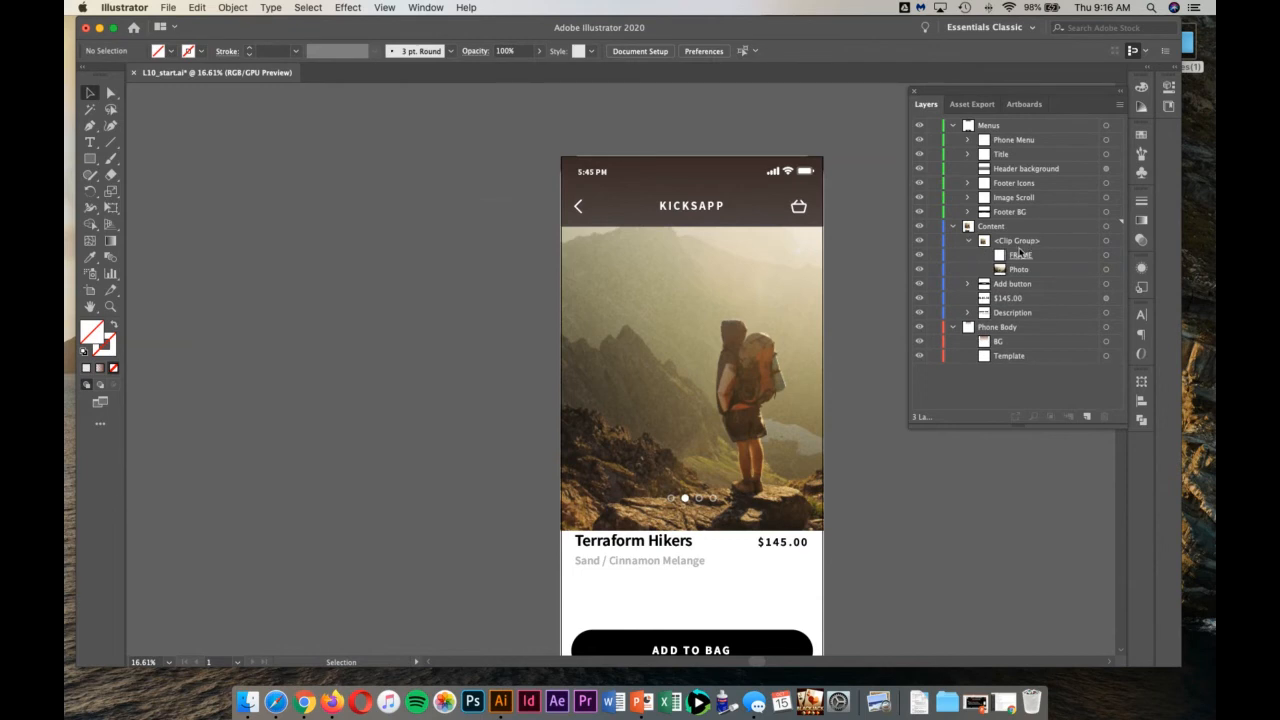
pyautogui.click(1019, 247)
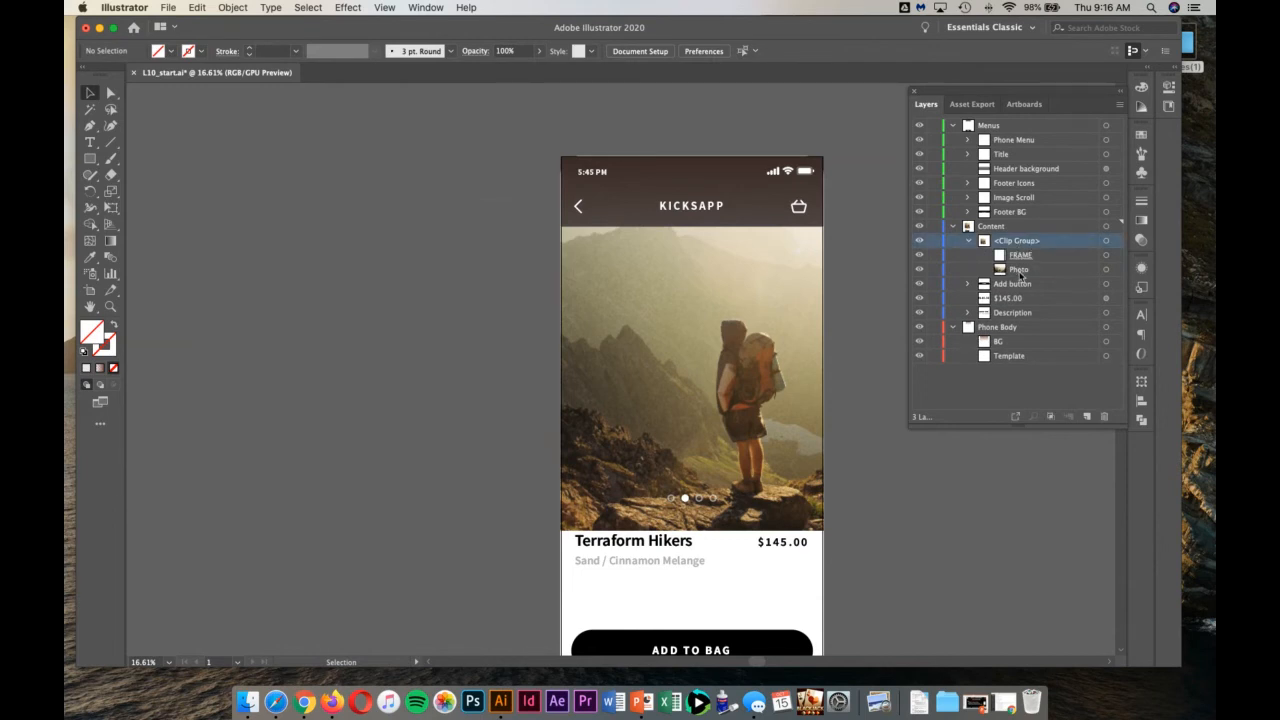
pyautogui.press('super+z')
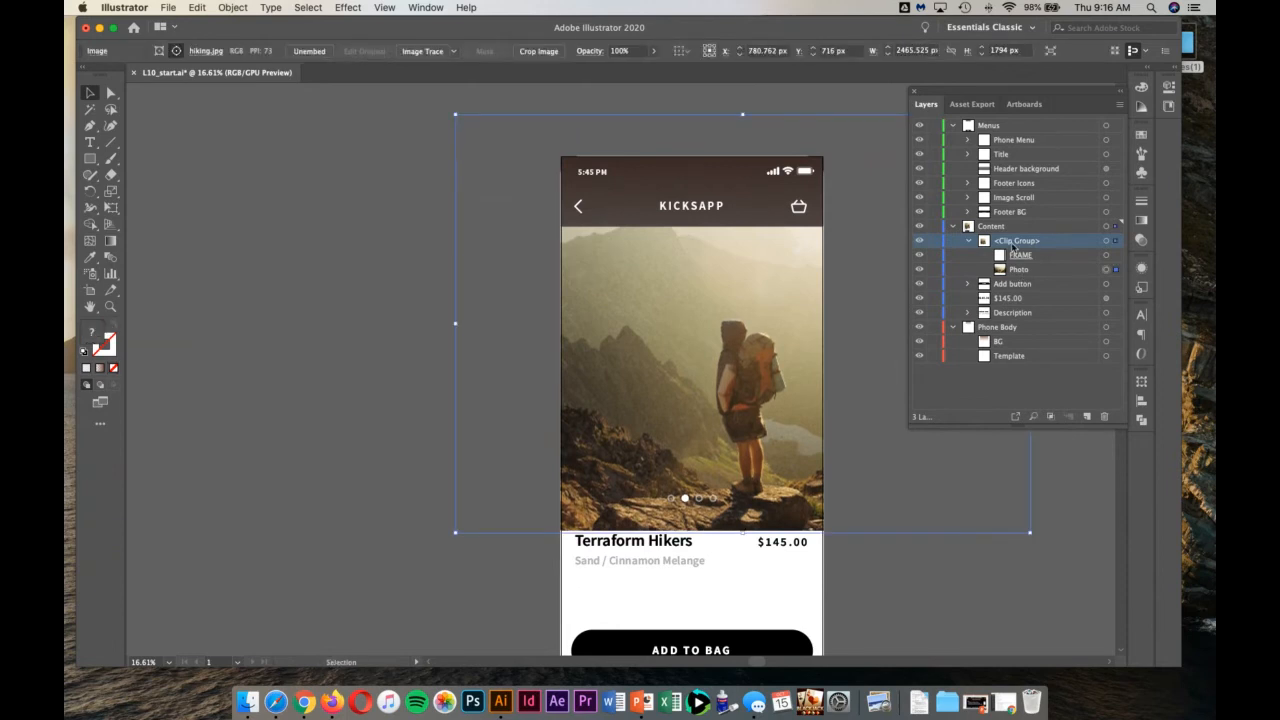
pyautogui.click(197, 7)
pyautogui.moveTo(233, 7)
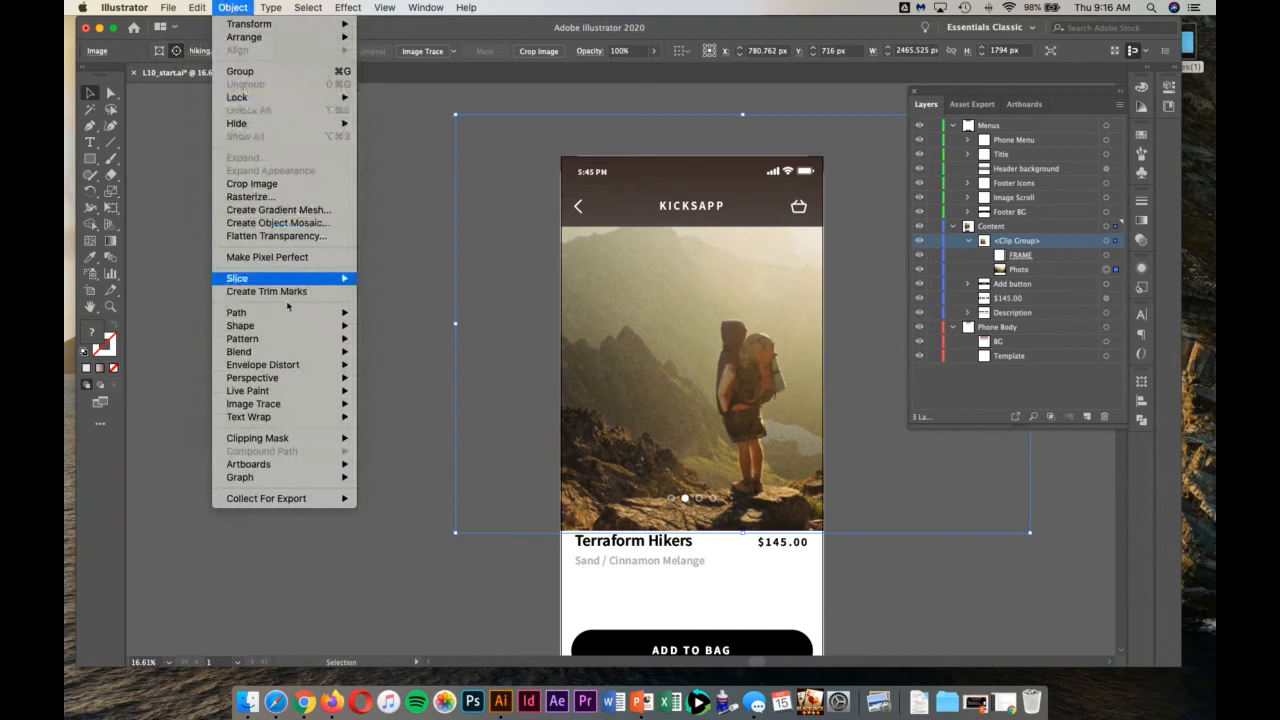
pyautogui.moveTo(298, 440)
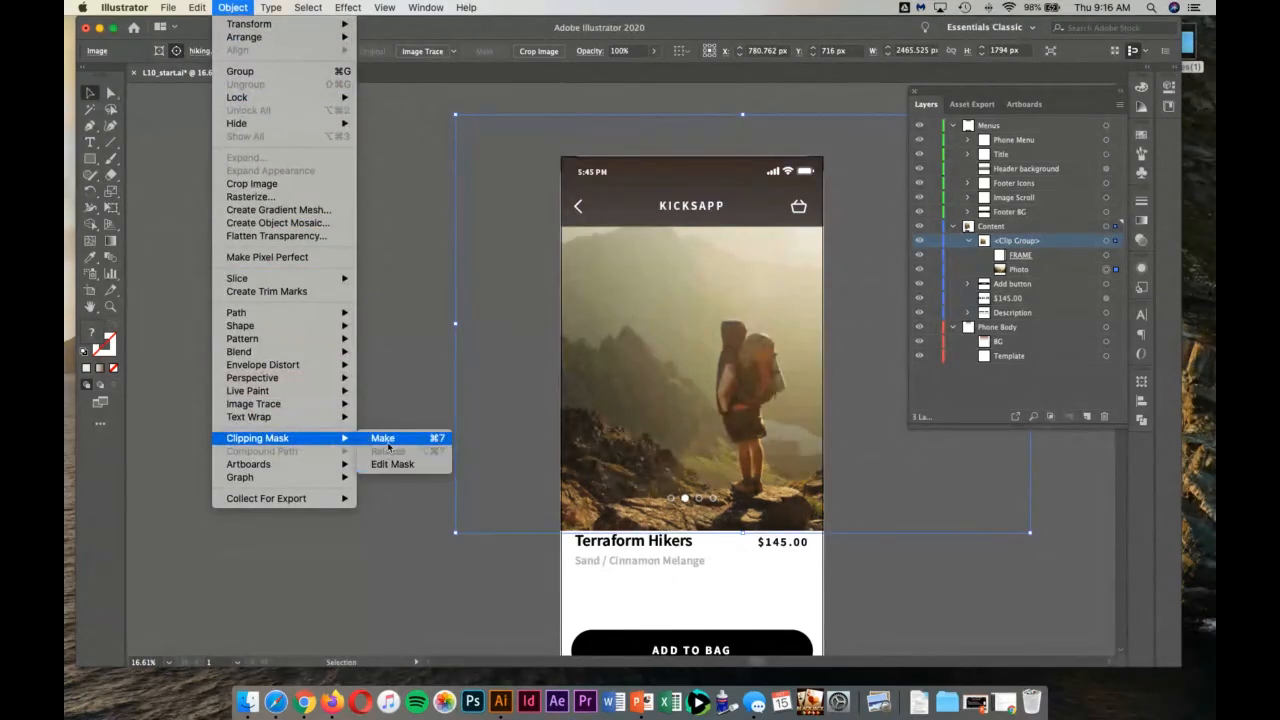
# Select the clip group in the Content layer and release its clipping mask
pyautogui.click(1108, 250)
pyautogui.click(1106, 244)
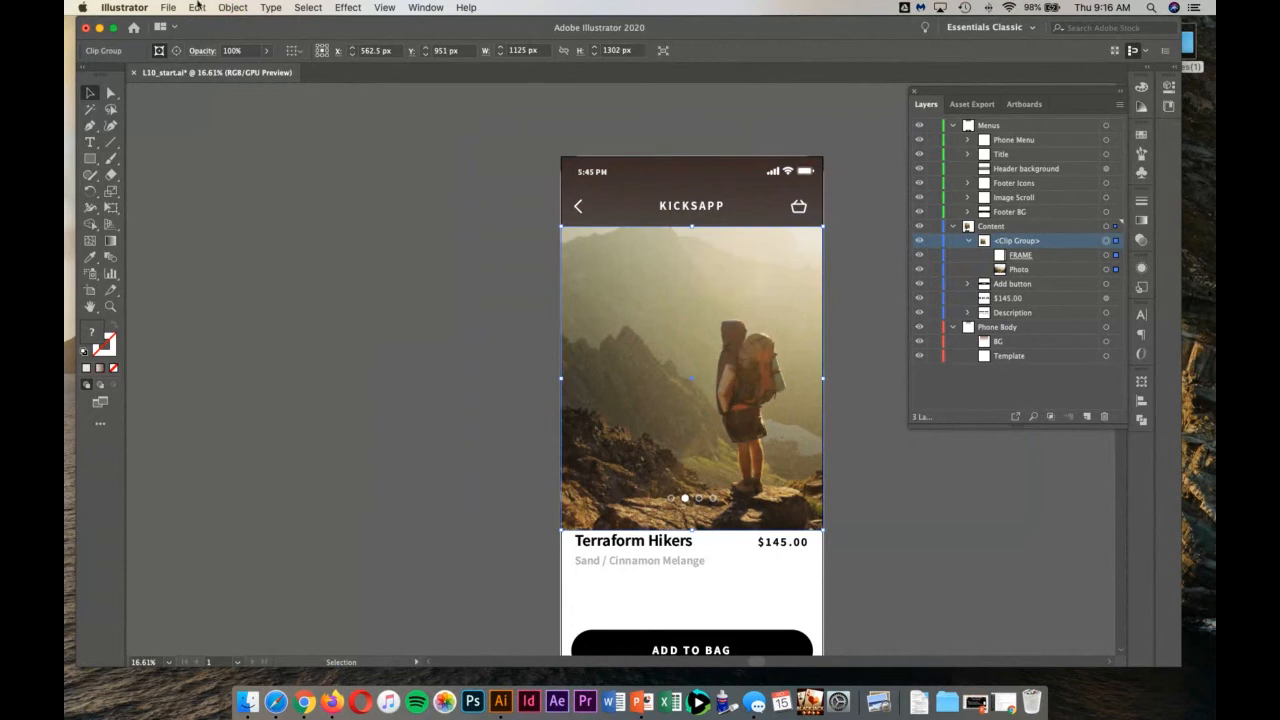
pyautogui.click(232, 7)
pyautogui.moveTo(286, 437)
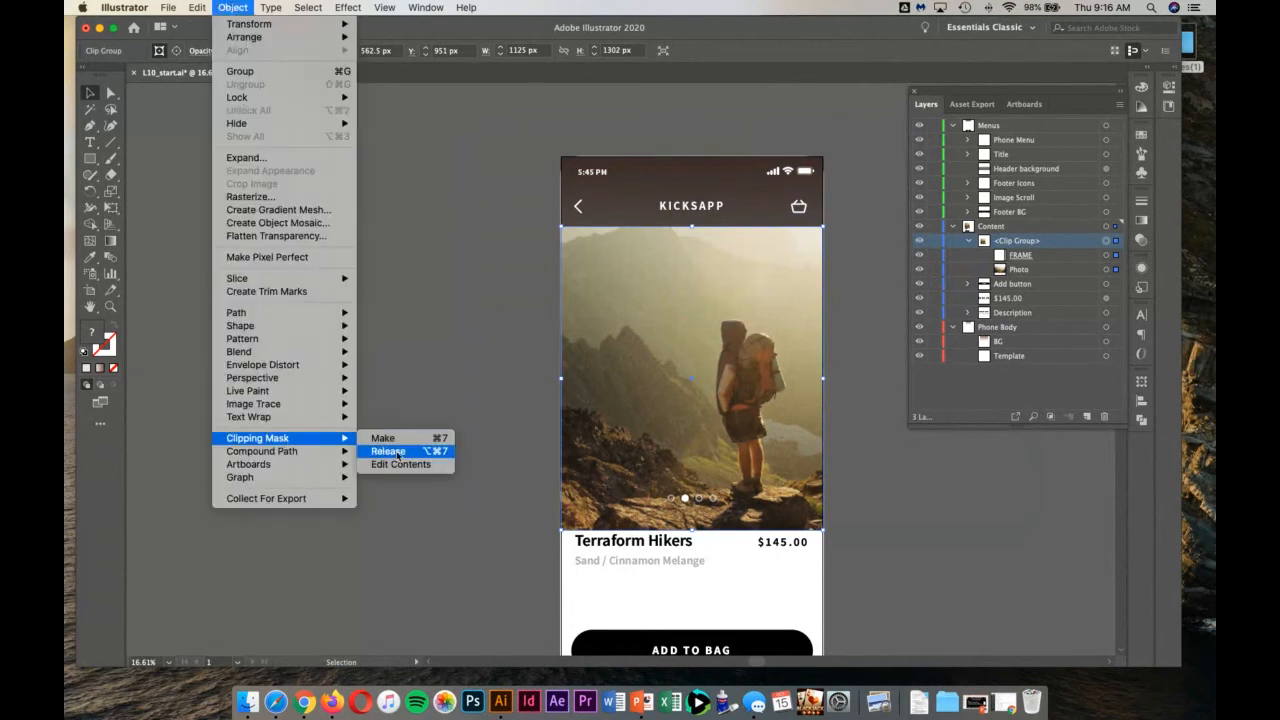
pyautogui.click(400, 452)
pyautogui.click(250, 452)
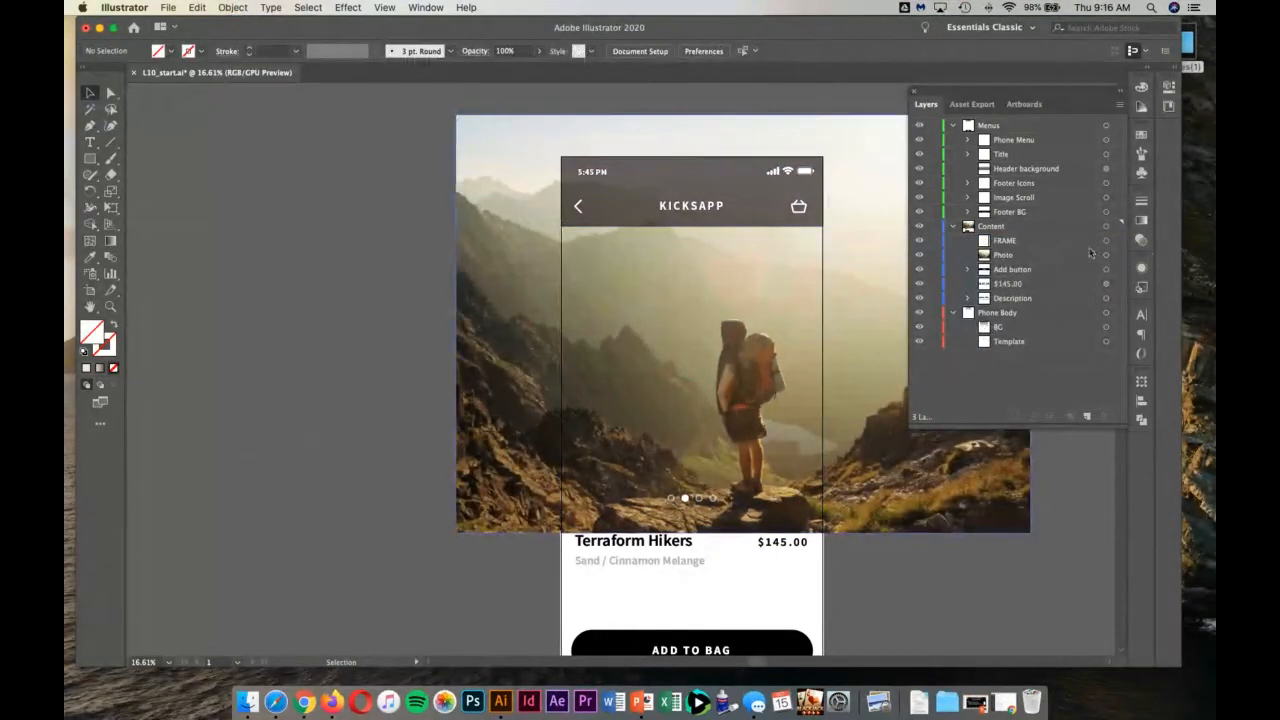
# Select the released FRAME and Photo together, make a clipping mask from them again, and deselect
pyautogui.click(1013, 243)
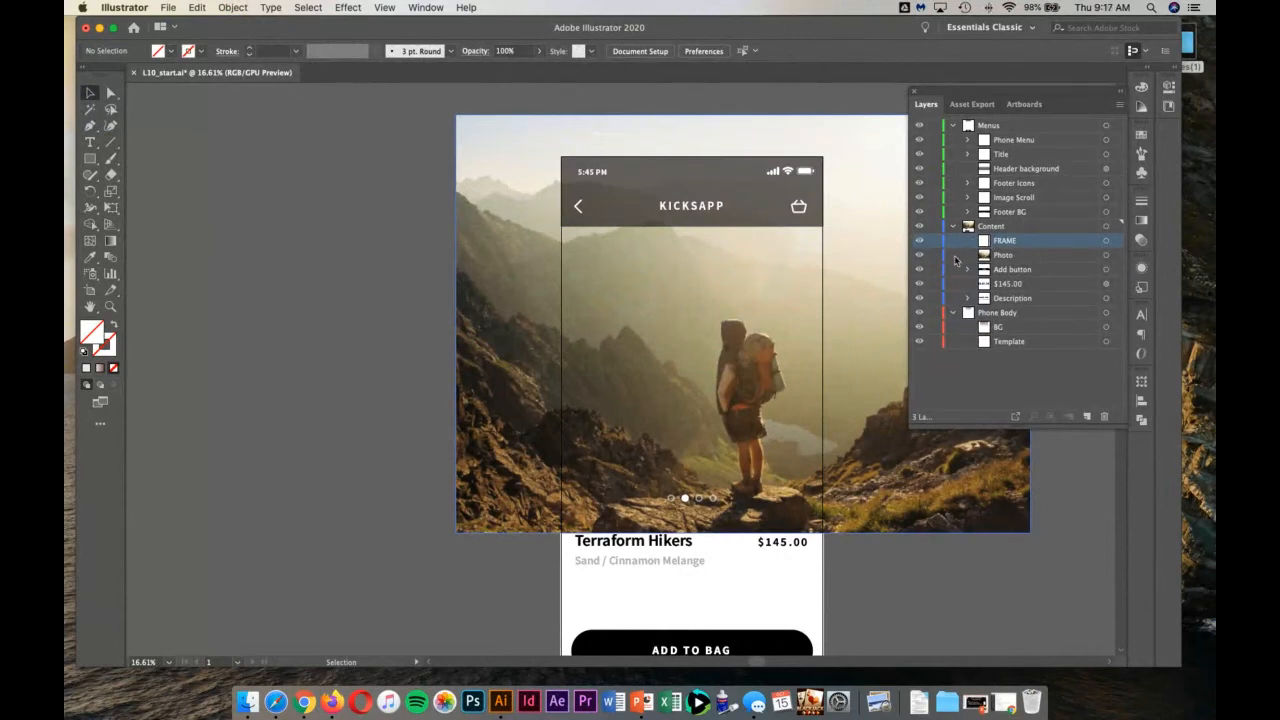
pyautogui.click(994, 256)
pyautogui.click(1001, 242)
pyautogui.click(1001, 255)
pyautogui.click(1106, 242)
pyautogui.keyDown('shift'); pyautogui.click(1106, 256); pyautogui.keyUp('shift')
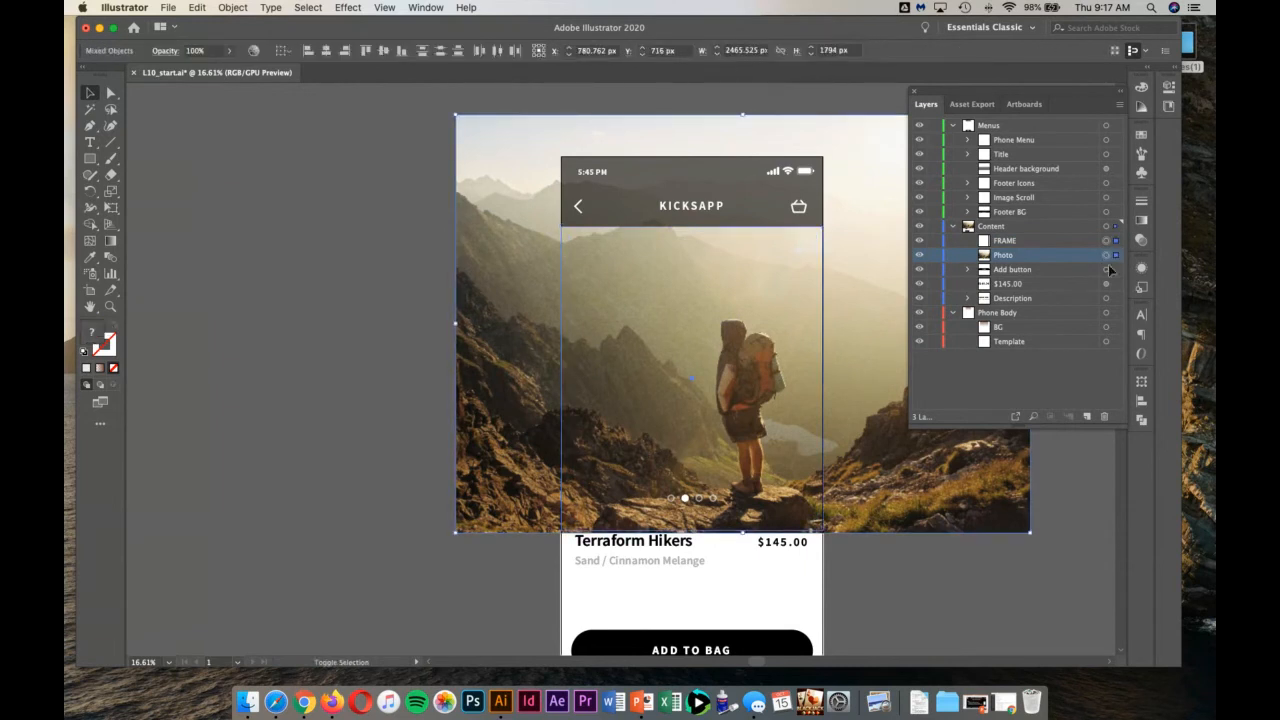
pyautogui.click(233, 7)
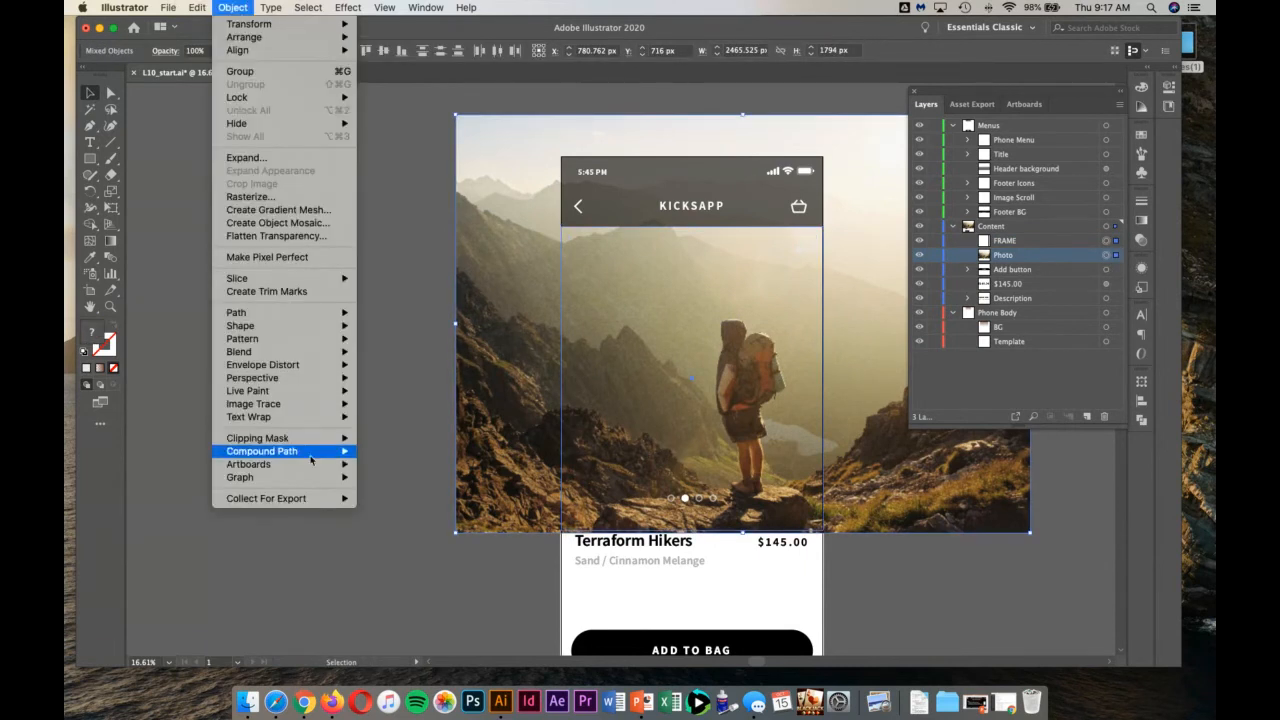
pyautogui.moveTo(330, 438)
pyautogui.click(383, 438)
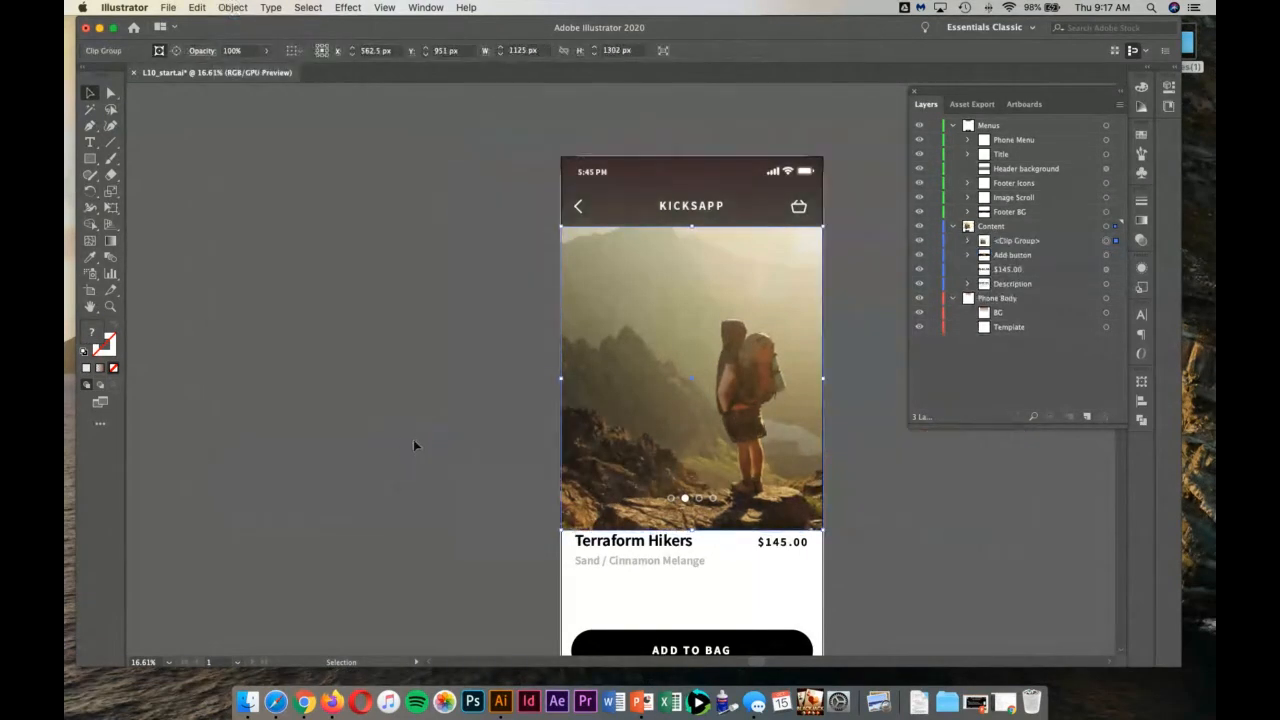
pyautogui.click(924, 588)
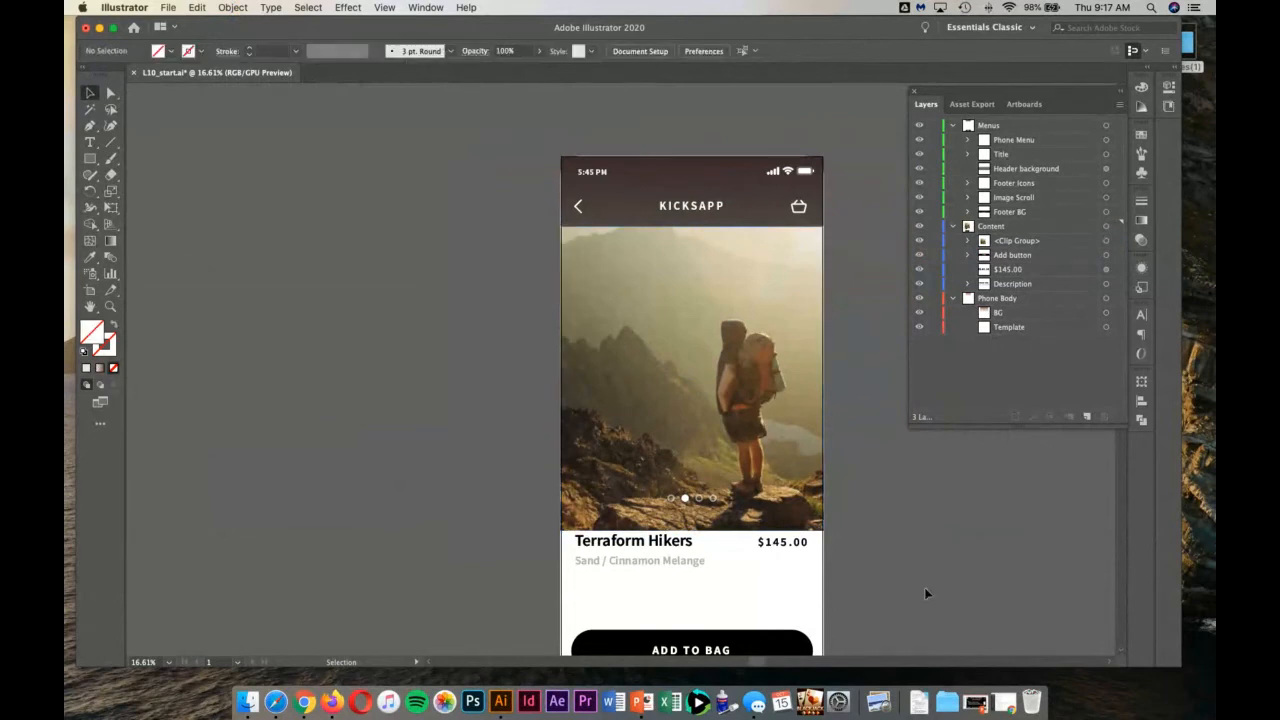
# Expand the new clip group and check that FRAME and Photo can still be targeted separately
pyautogui.click(967, 241)
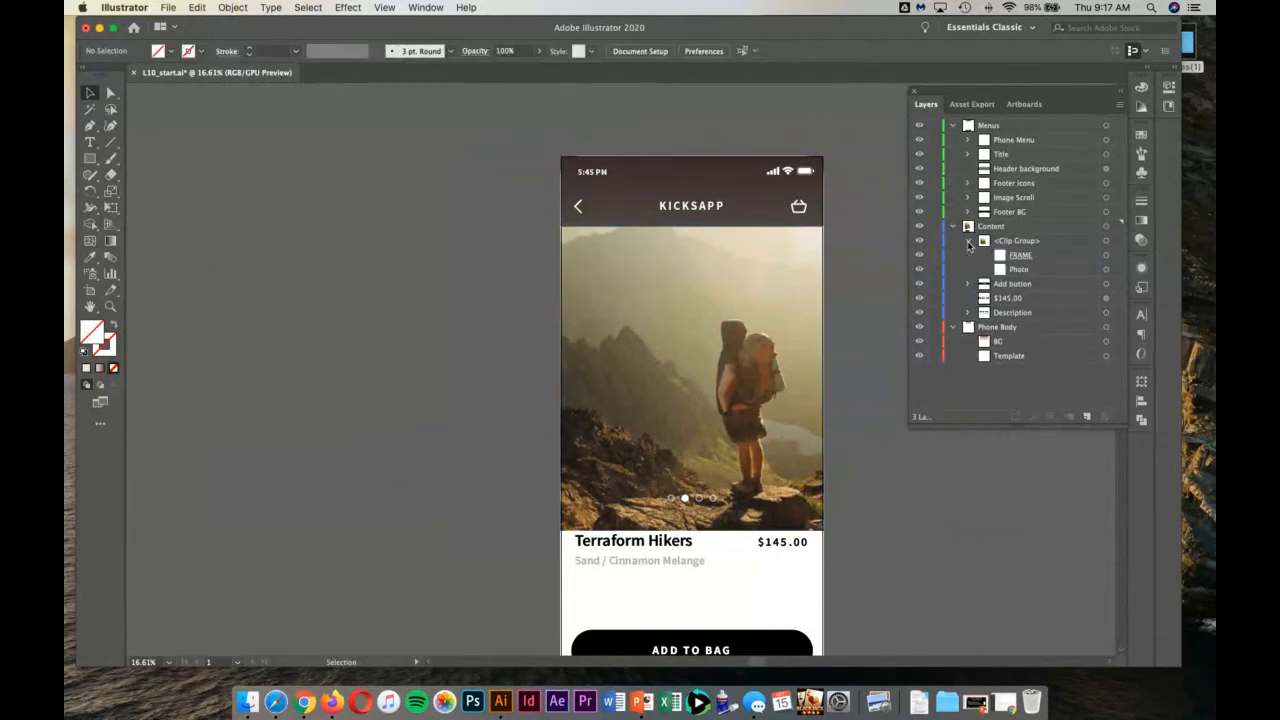
pyautogui.click(1106, 255)
pyautogui.click(1106, 270)
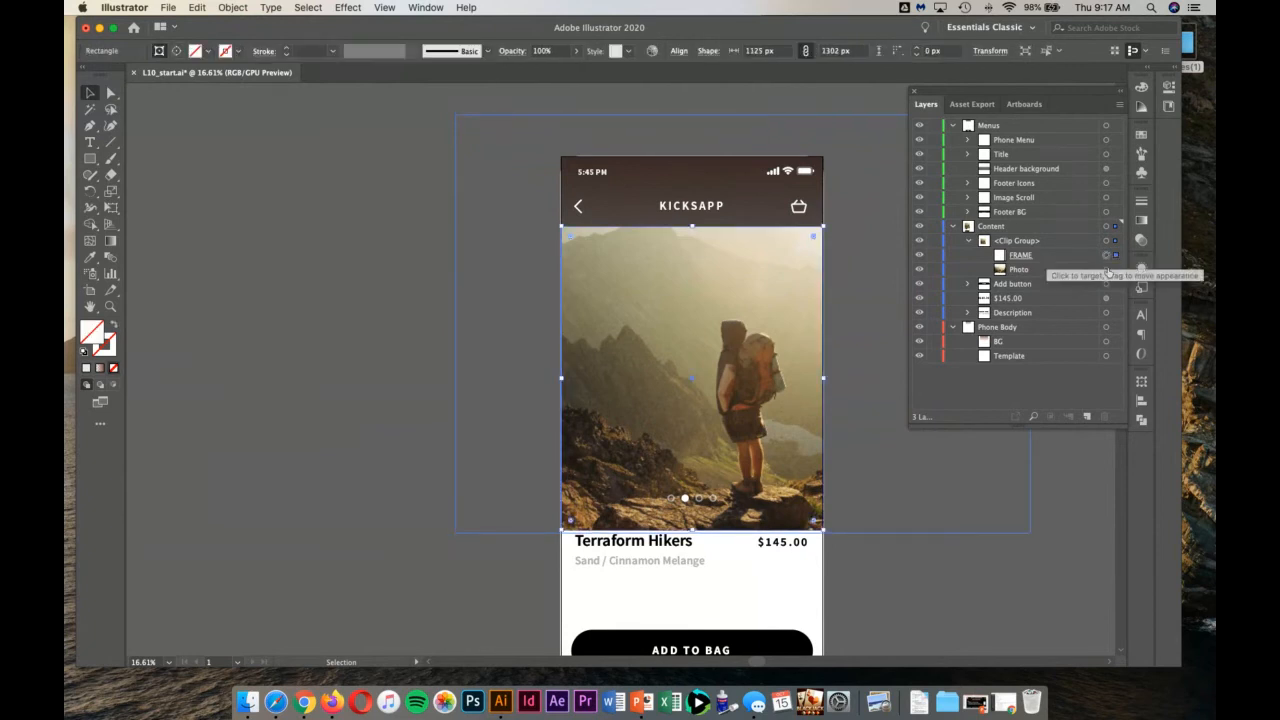
pyautogui.click(1083, 502)
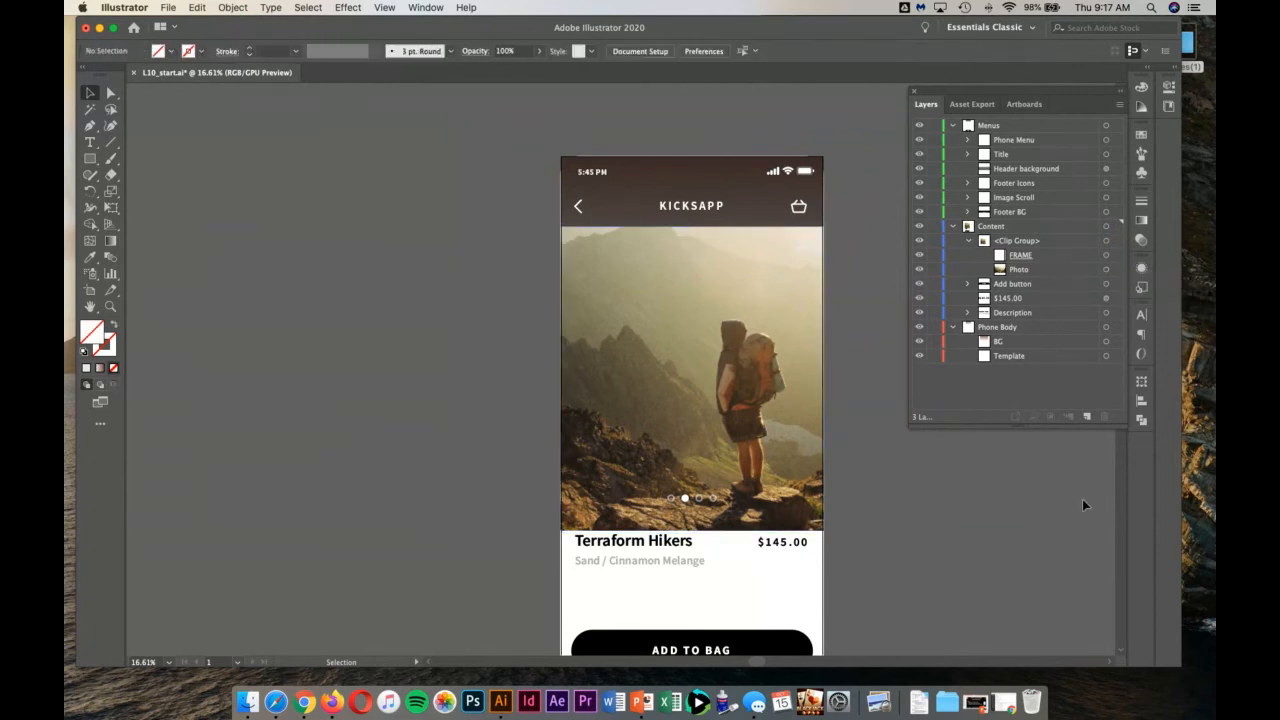
# Switch to Finder and open the L10 Files(1) folder on the Desktop
pyautogui.scroll(-3, 880, 436)
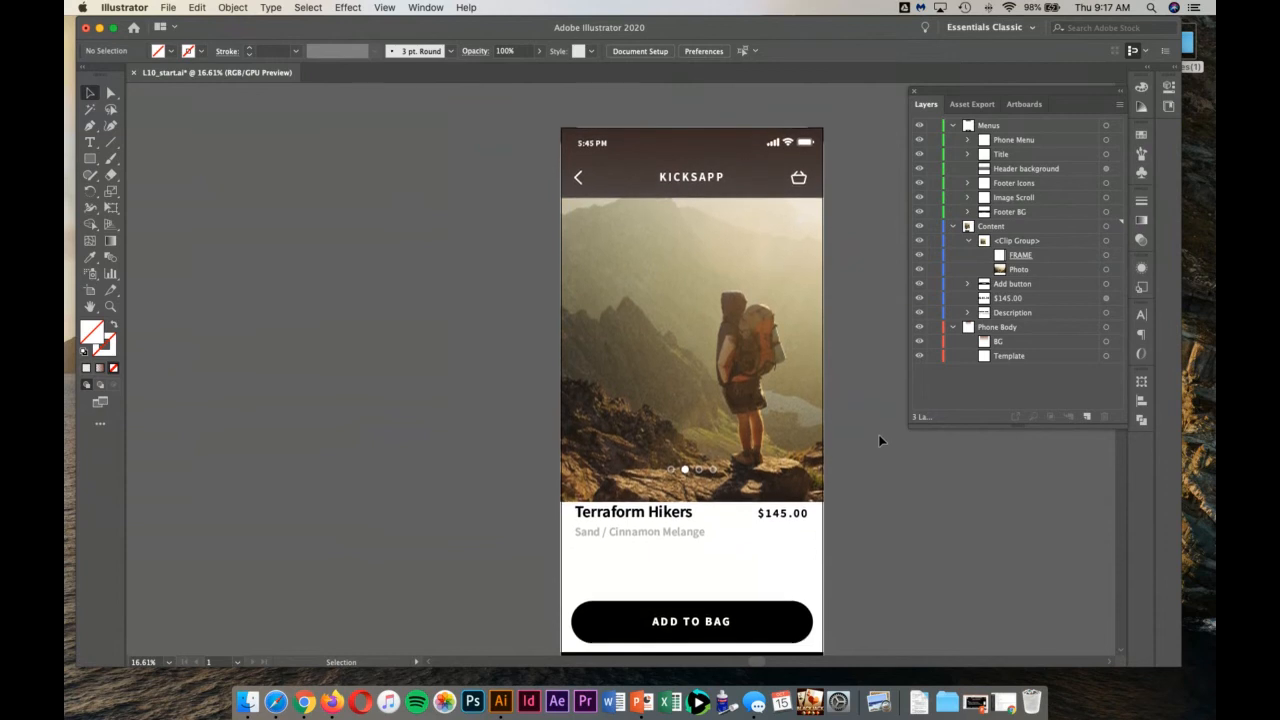
pyautogui.scroll(-5, 878, 436)
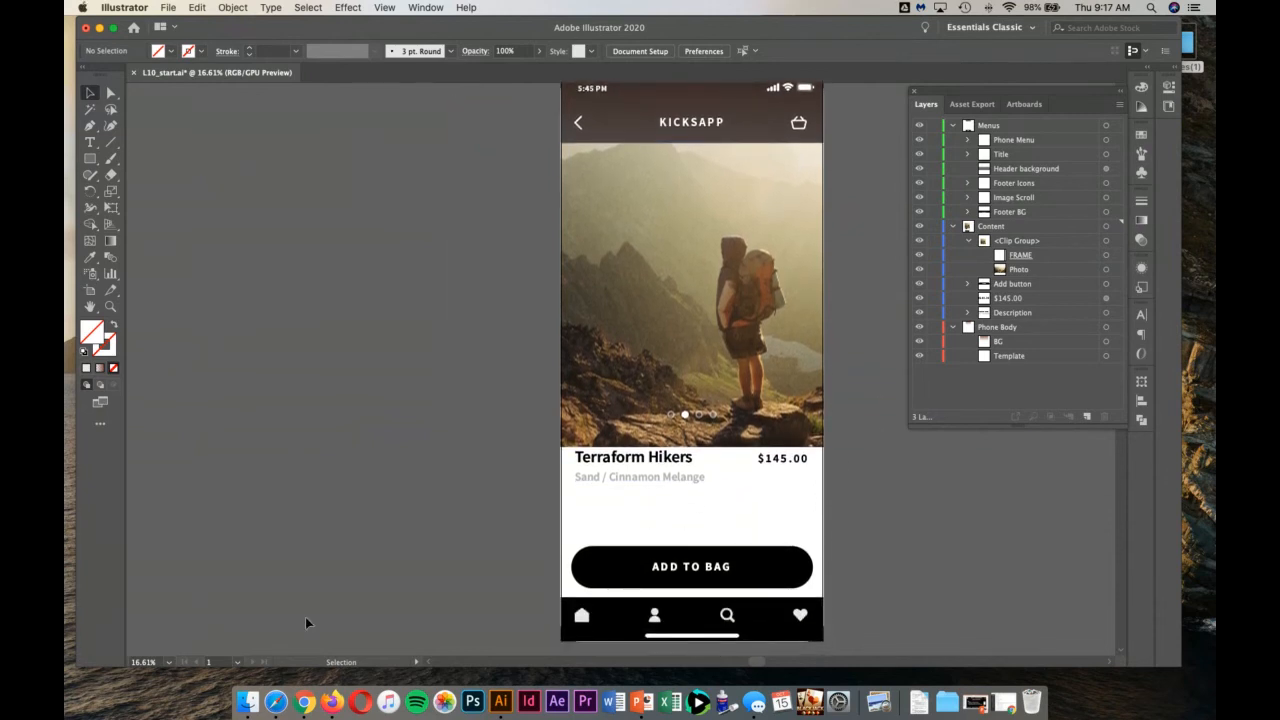
pyautogui.click(253, 704)
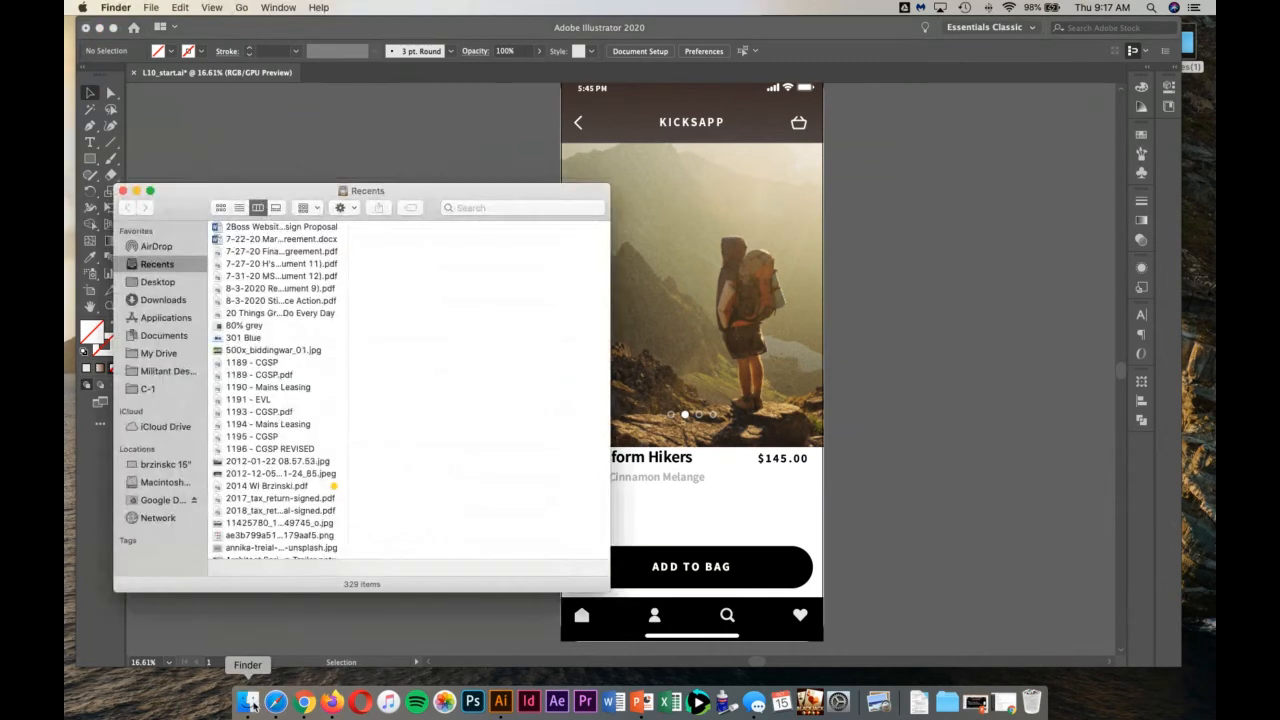
pyautogui.click(157, 282)
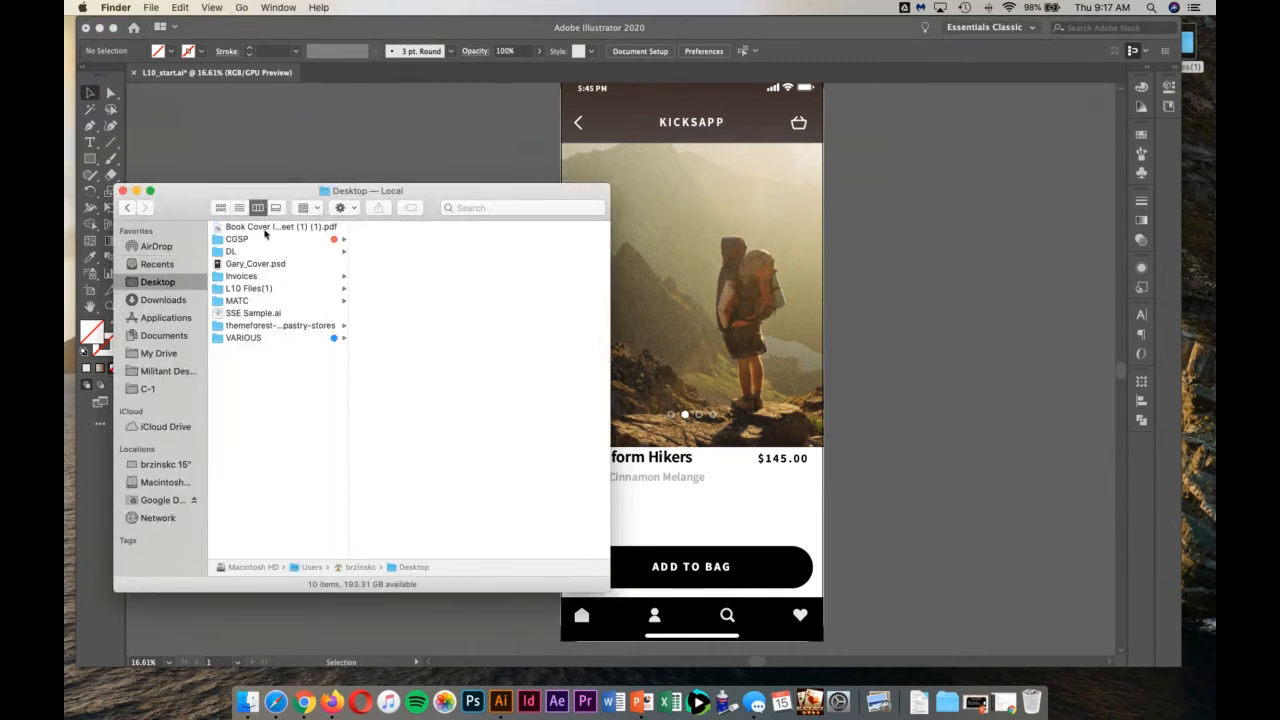
pyautogui.click(265, 290)
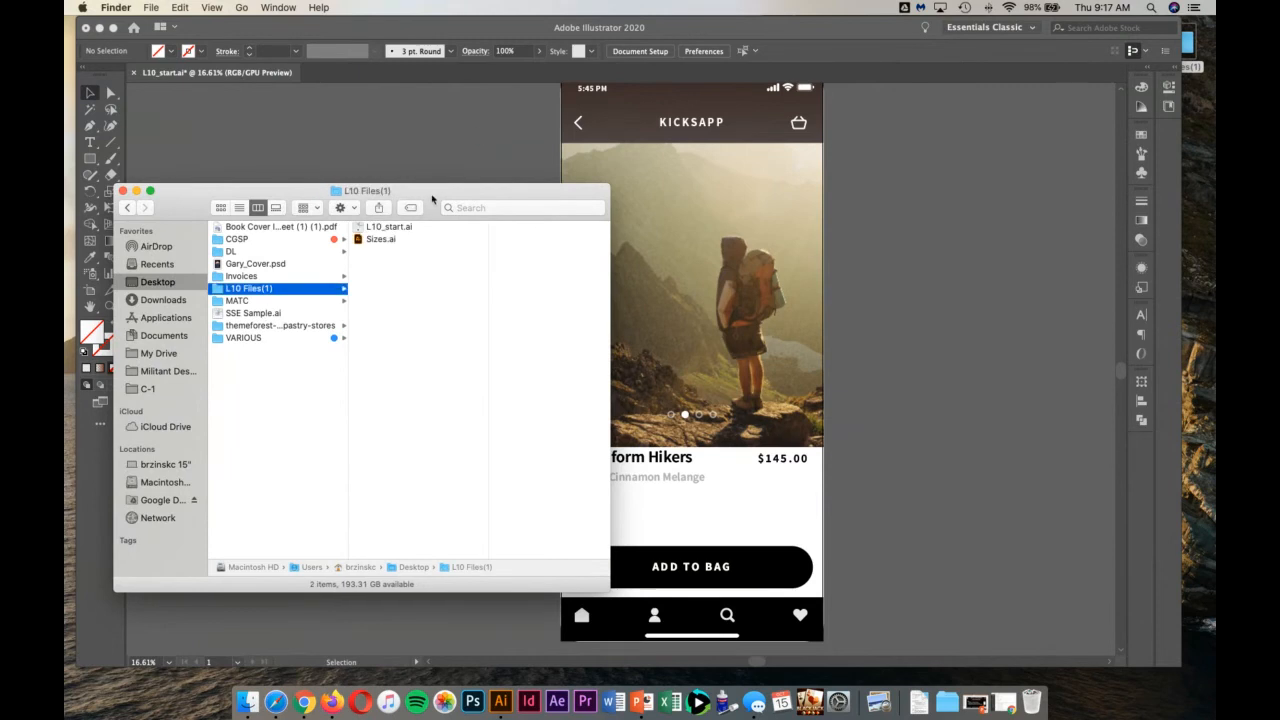
# Place Sizes.ai from the folder into the Illustrator document, over the left part of the phone screen
pyautogui.moveTo(432, 197); pyautogui.dragTo(429, 106)
pyautogui.click(375, 150)
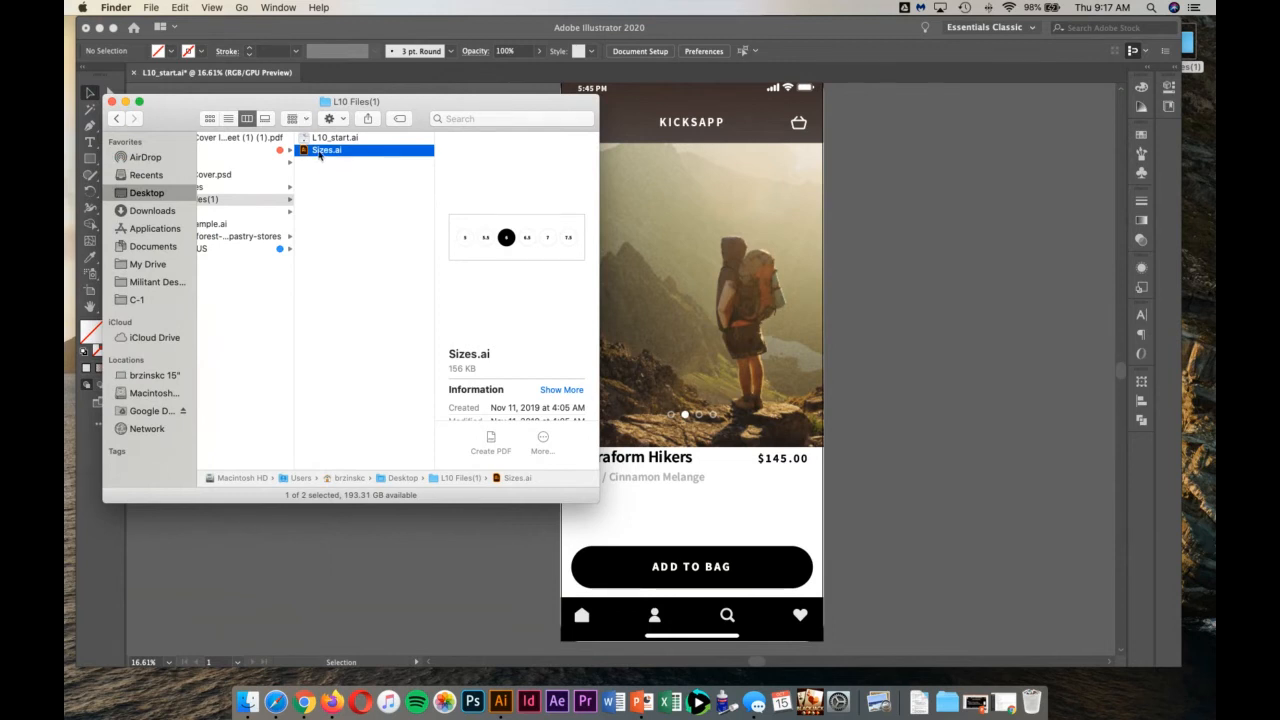
pyautogui.moveTo(320, 154); pyautogui.dragTo(476, 351)
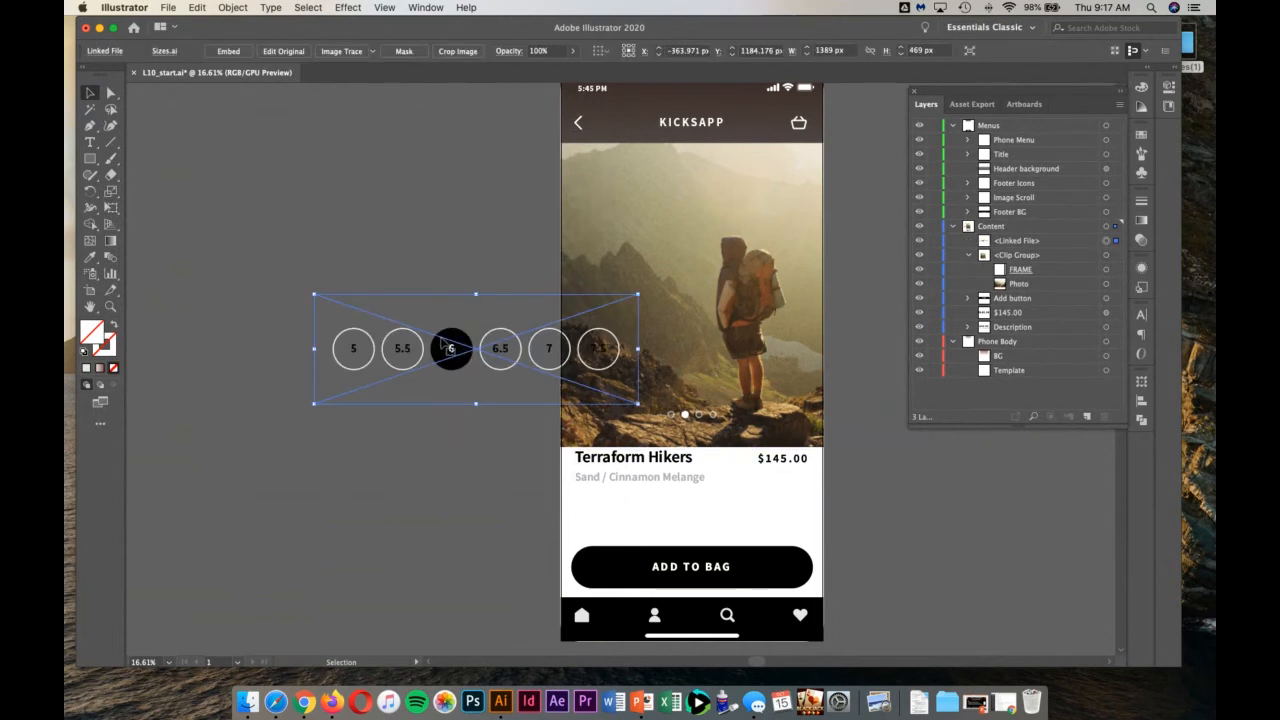
# Move the placed sizes graphic between the shoe description and the ADD TO BAG button, deselect it, and highlight its linked-file entry in Content
pyautogui.moveTo(444, 342); pyautogui.dragTo(660, 500)
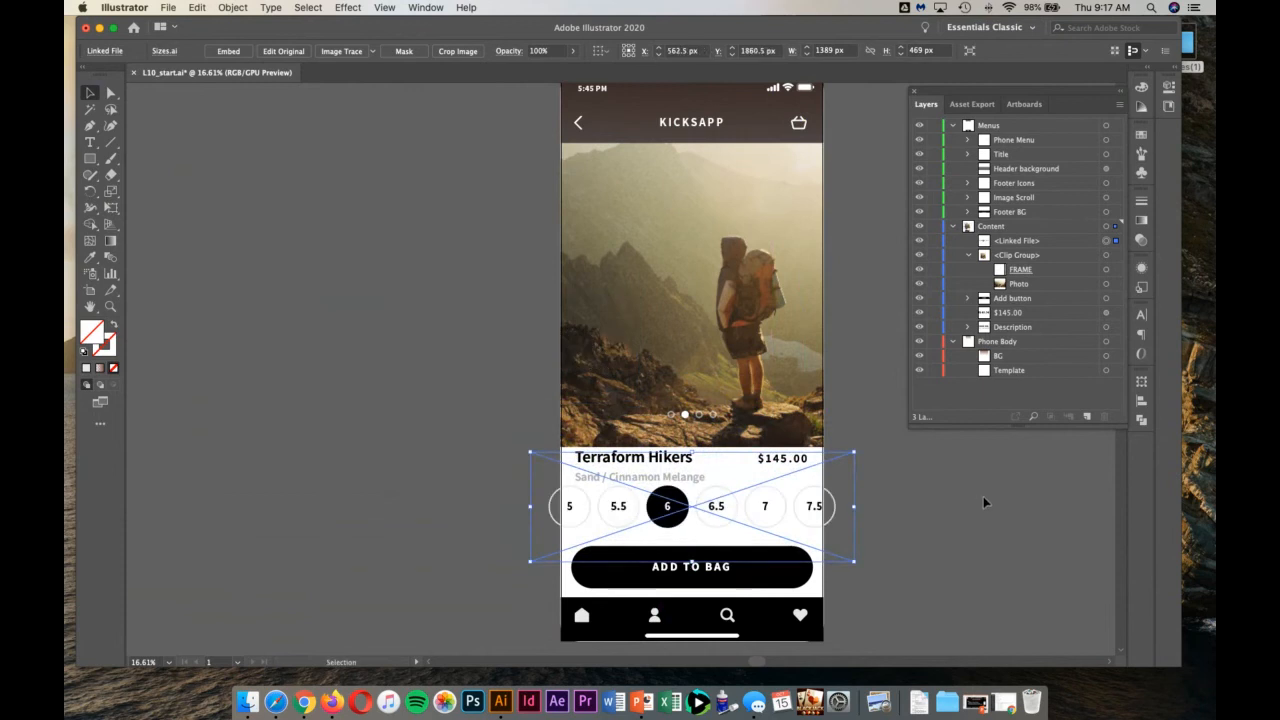
pyautogui.click(978, 497)
pyautogui.click(1018, 242)
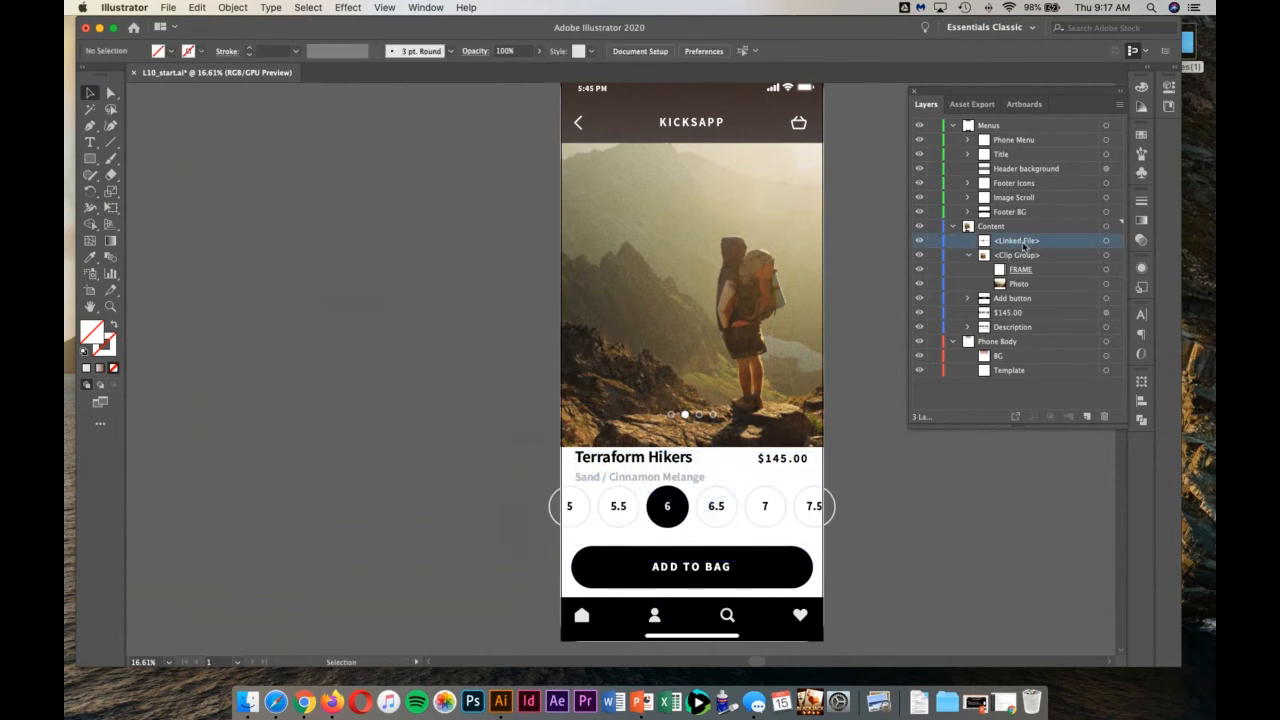
pyautogui.doubleClick(1023, 243)
pyautogui.press('Return')
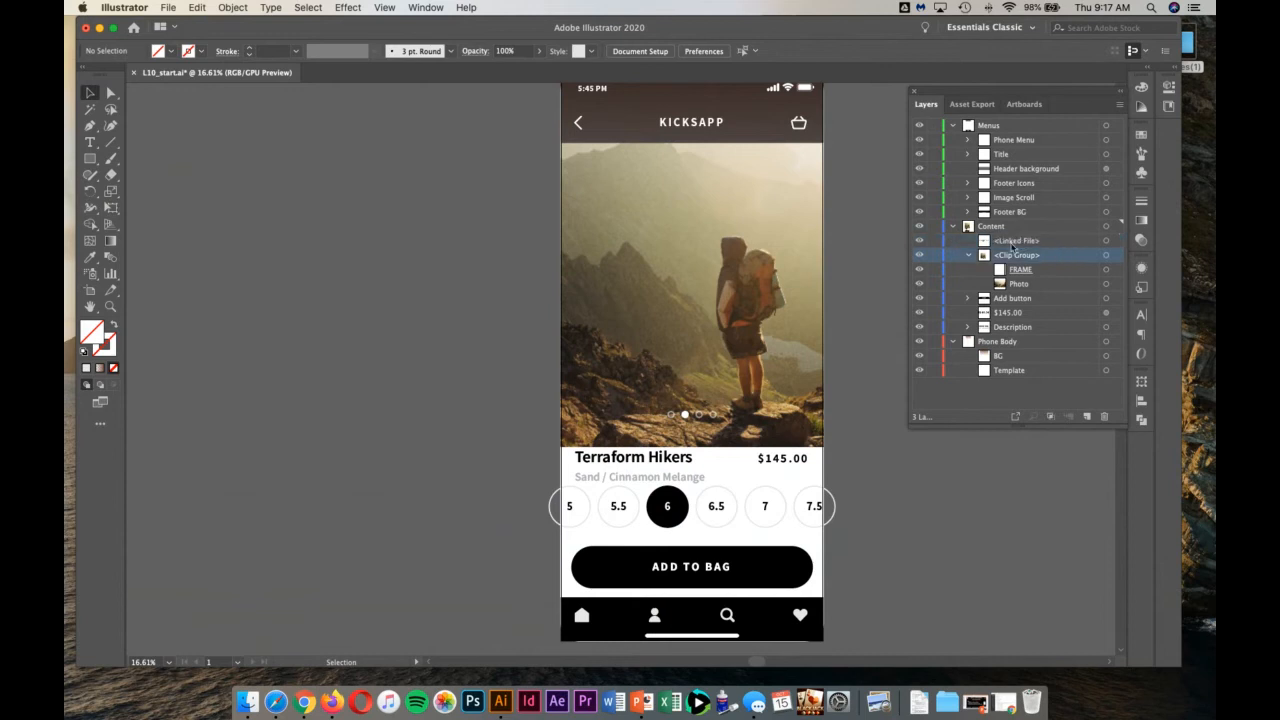
# Embed the linked sizes graphic in the document and accept that some text is outlined
pyautogui.click(840, 517)
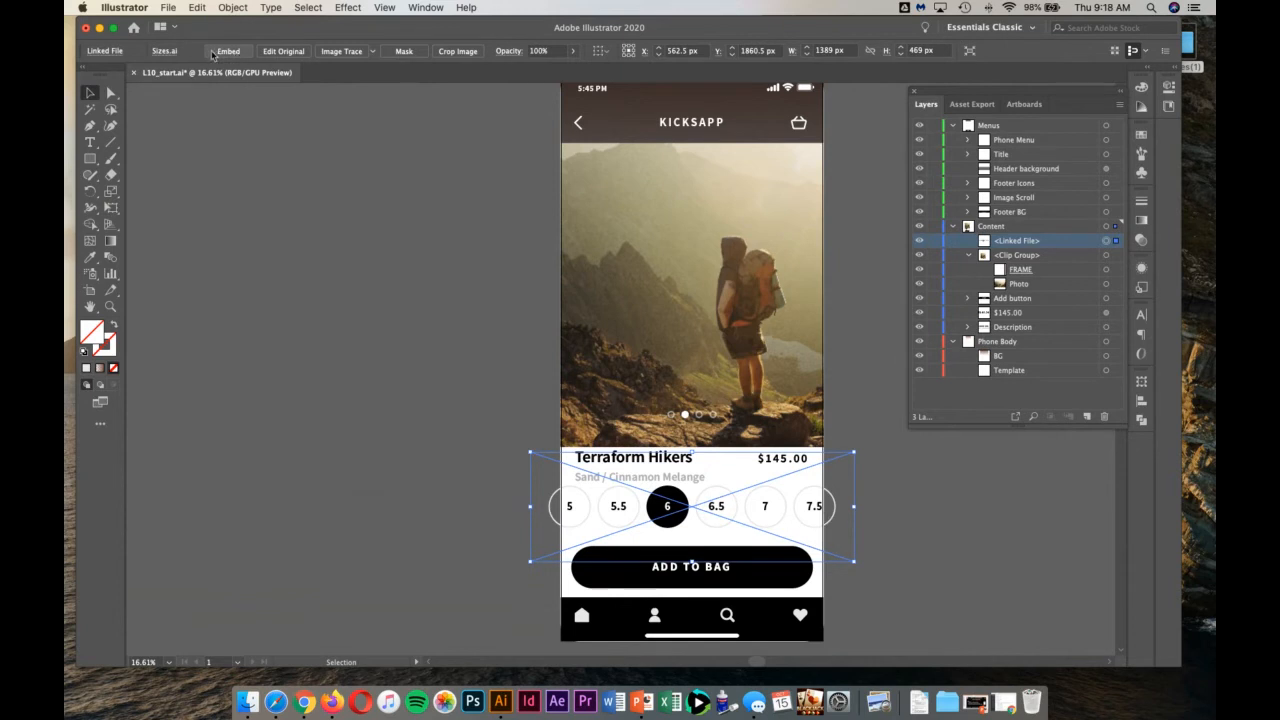
pyautogui.click(229, 51)
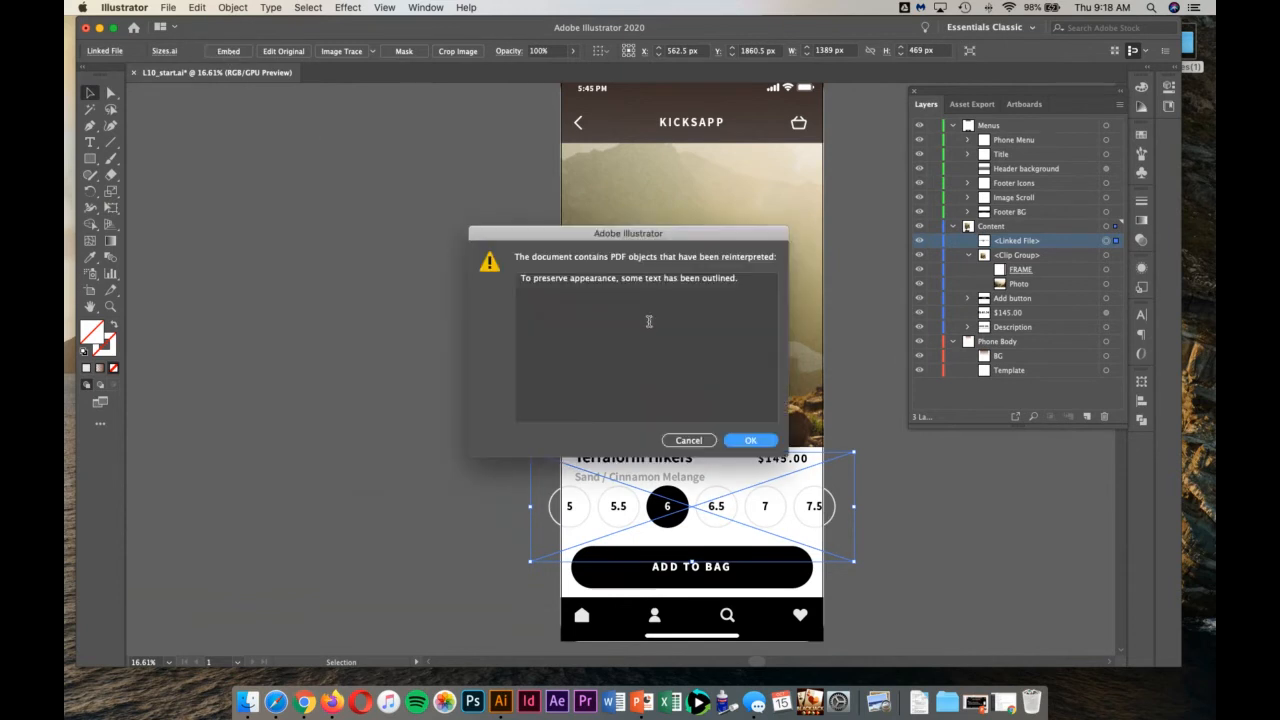
pyautogui.click(760, 442)
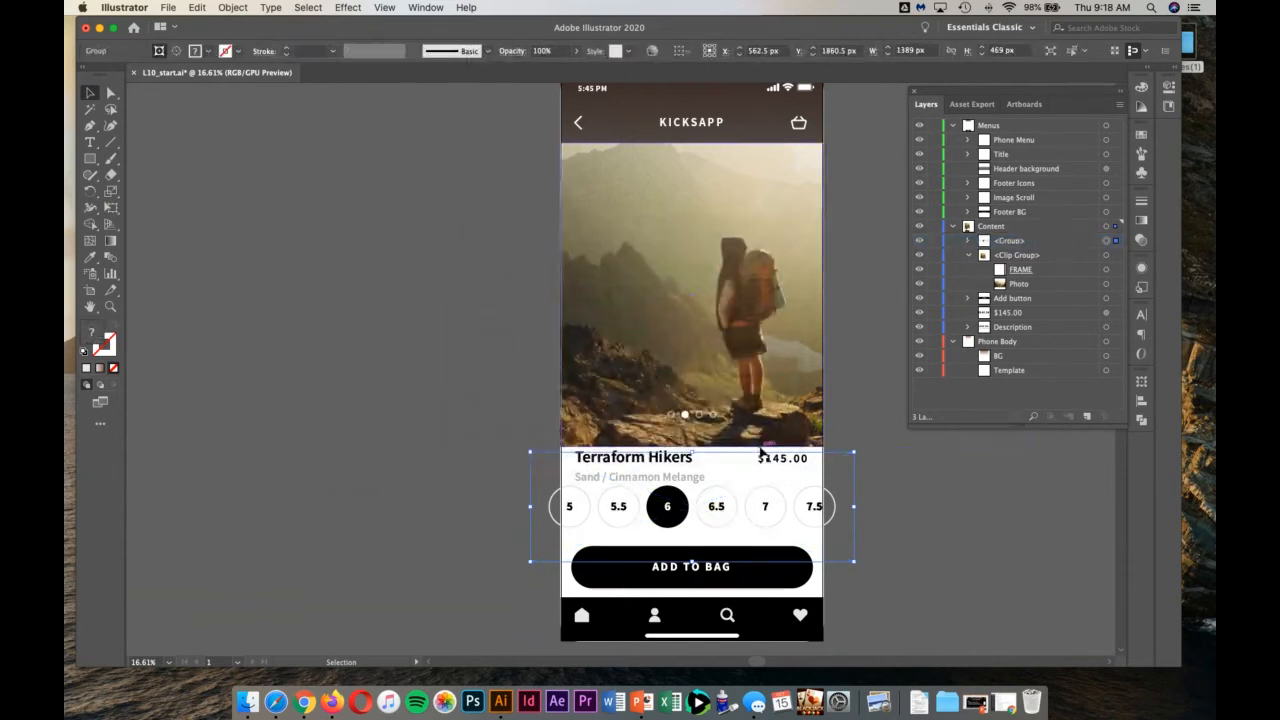
pyautogui.click(457, 508)
pyautogui.click(571, 511)
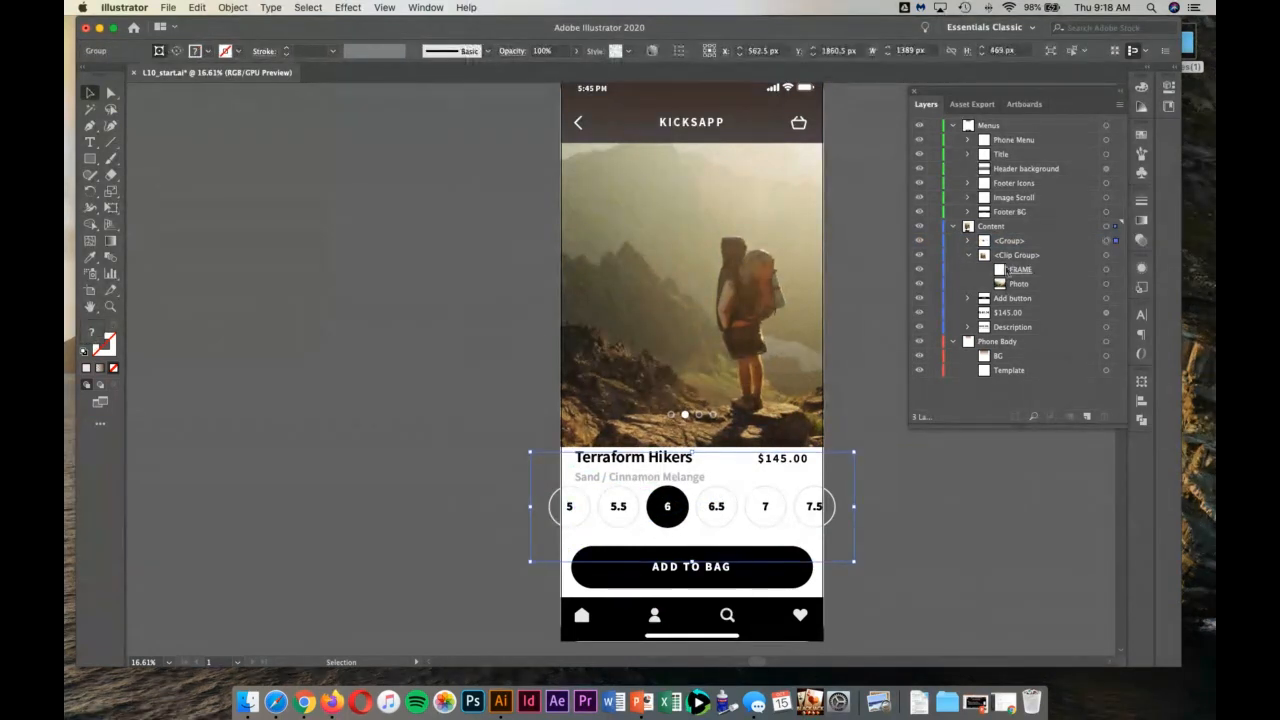
# Expand the embedded group and its clip group, target the first nested clip group and the 5 path, and collapse them again
pyautogui.click(967, 241)
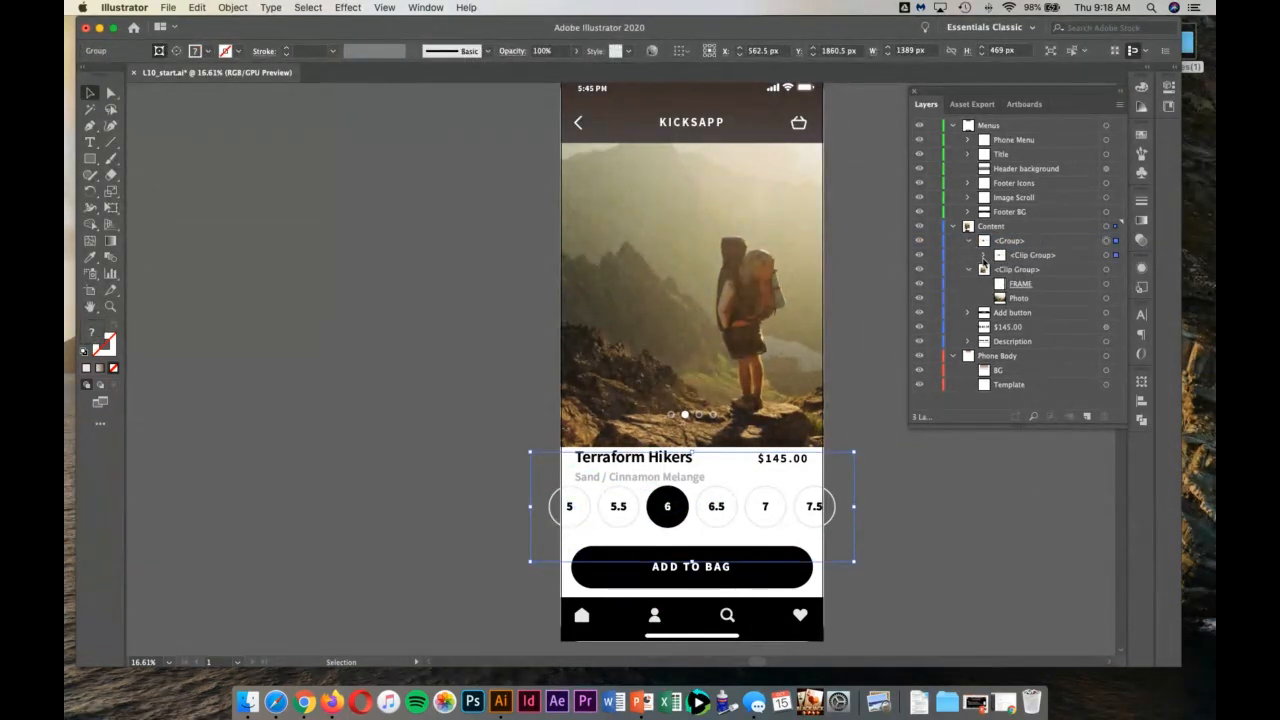
pyautogui.click(984, 256)
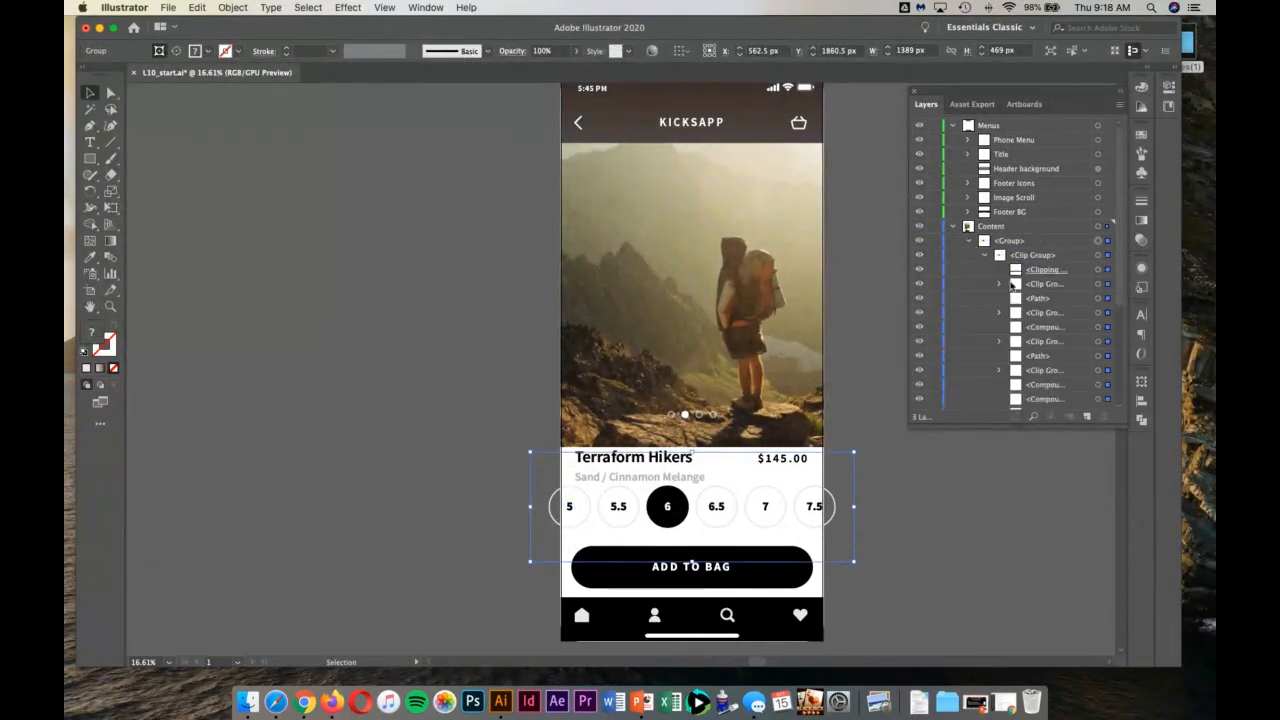
pyautogui.click(1098, 284)
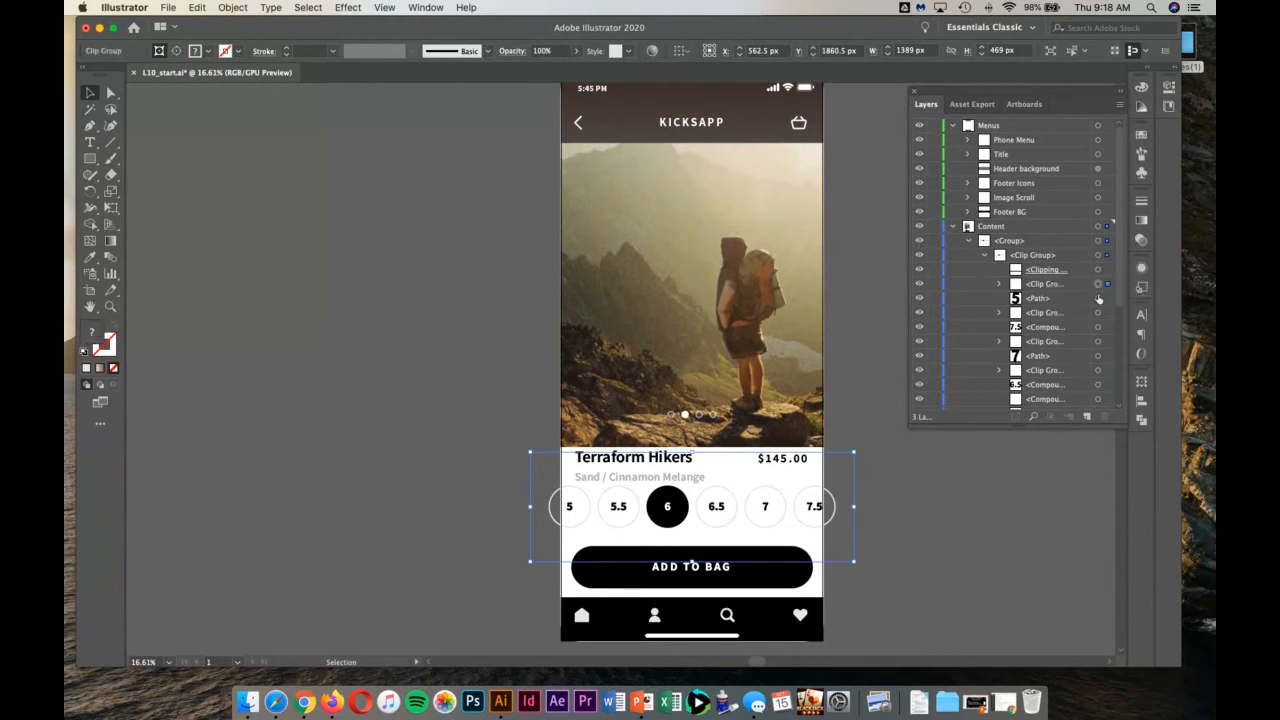
pyautogui.click(1098, 298)
pyautogui.click(984, 257)
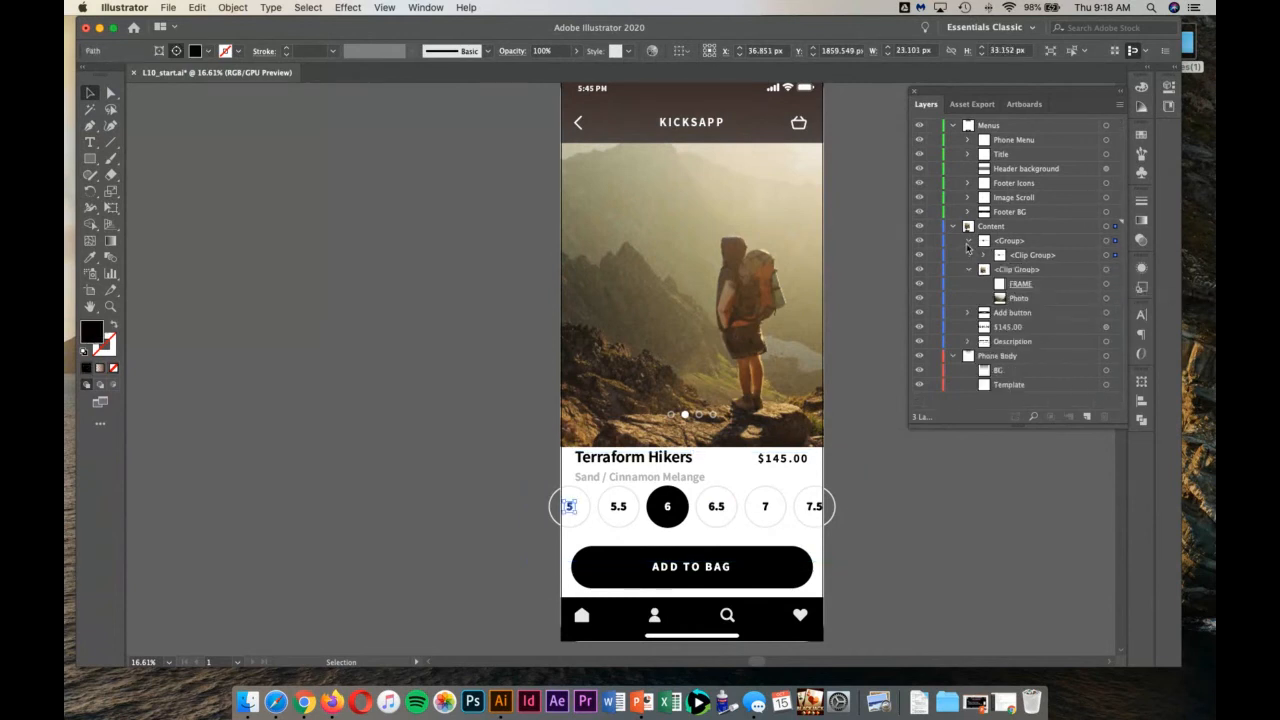
pyautogui.click(968, 241)
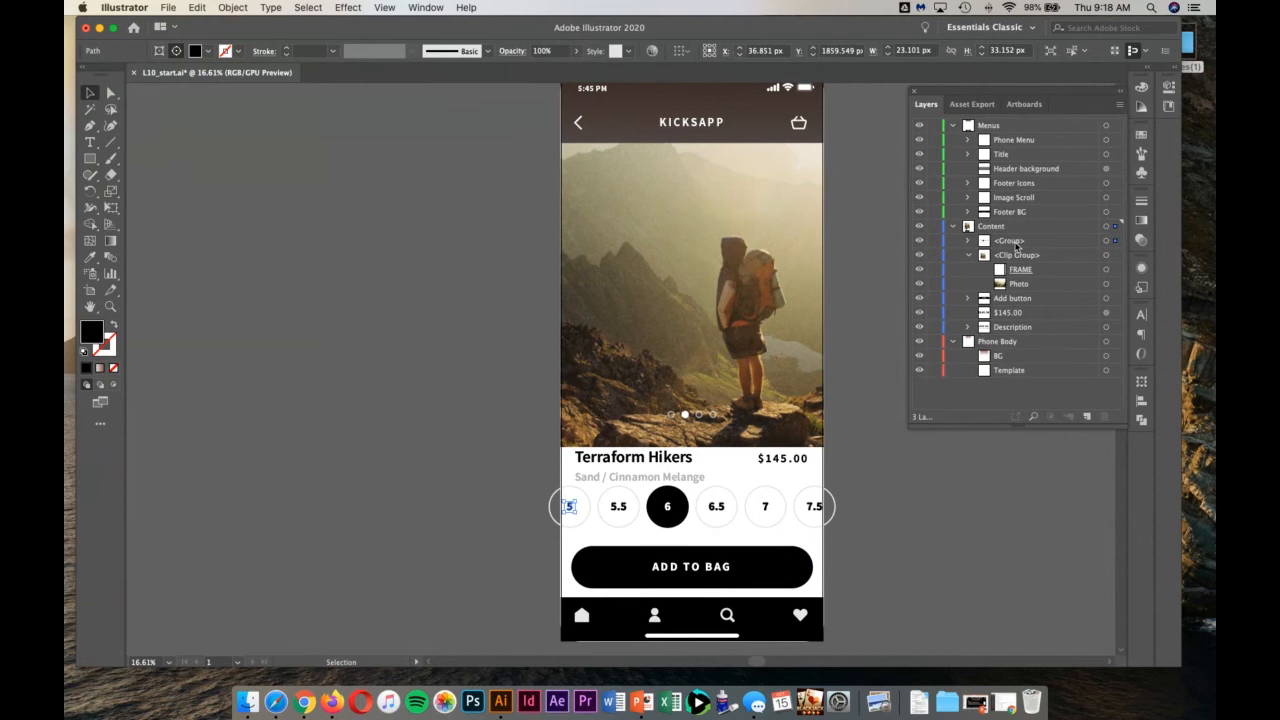
# Rename the embedded group in the Content layer as Sizes
pyautogui.click(1016, 243)
pyautogui.doubleClick(1010, 241)
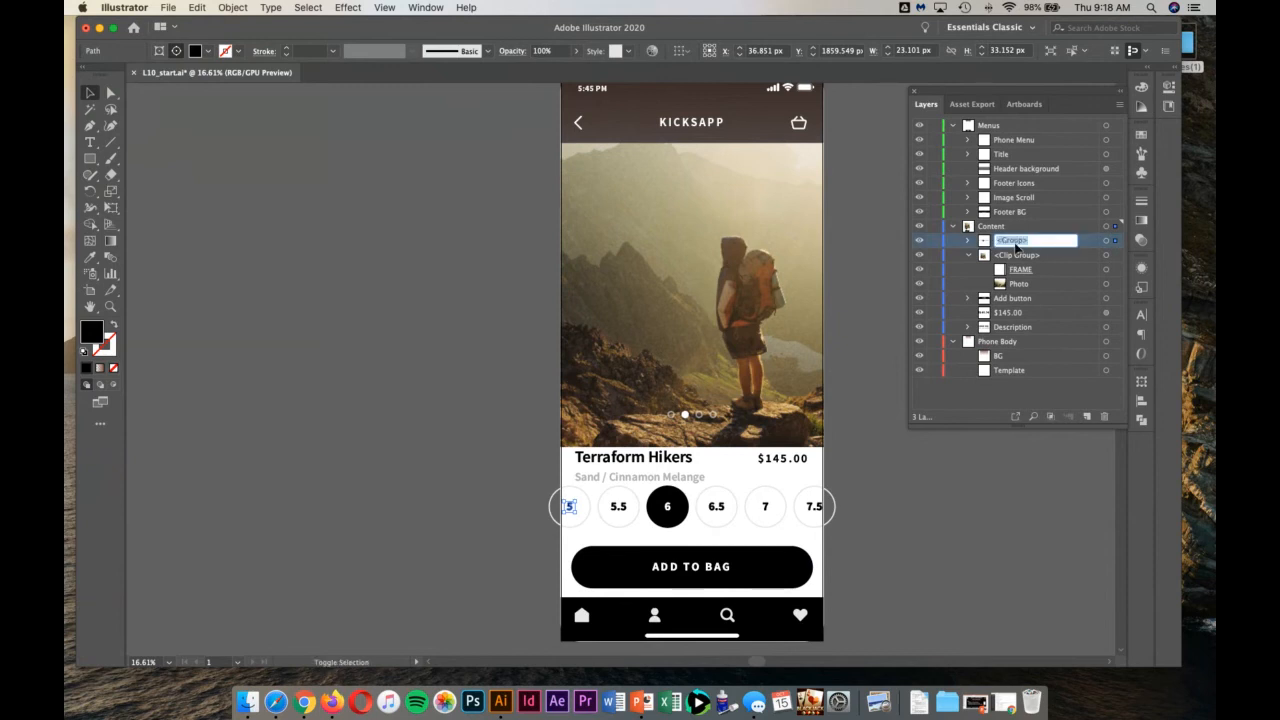
pyautogui.write('5')
pyautogui.write('izes')
pyautogui.press('Return')
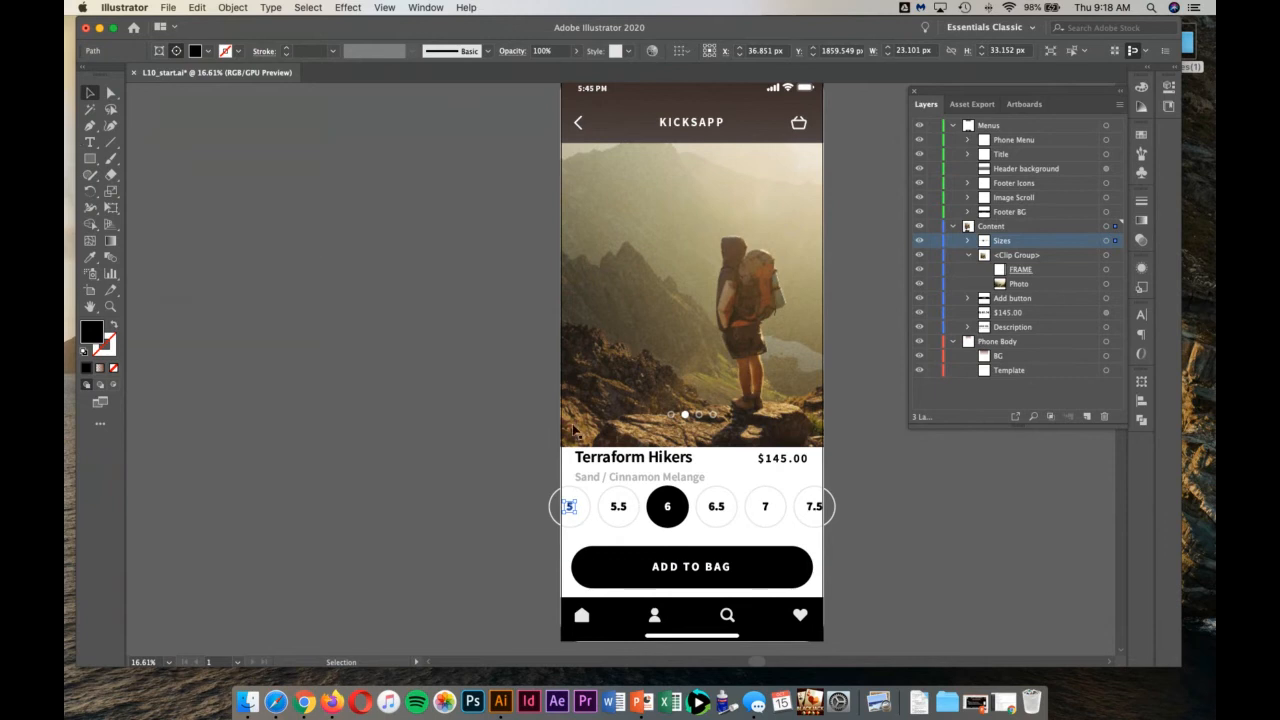
# Try narrowing the Sizes group, undo that, and move the group down to just above the ADD TO BAG button
pyautogui.click(535, 489)
pyautogui.moveTo(812, 511); pyautogui.dragTo(818, 513)
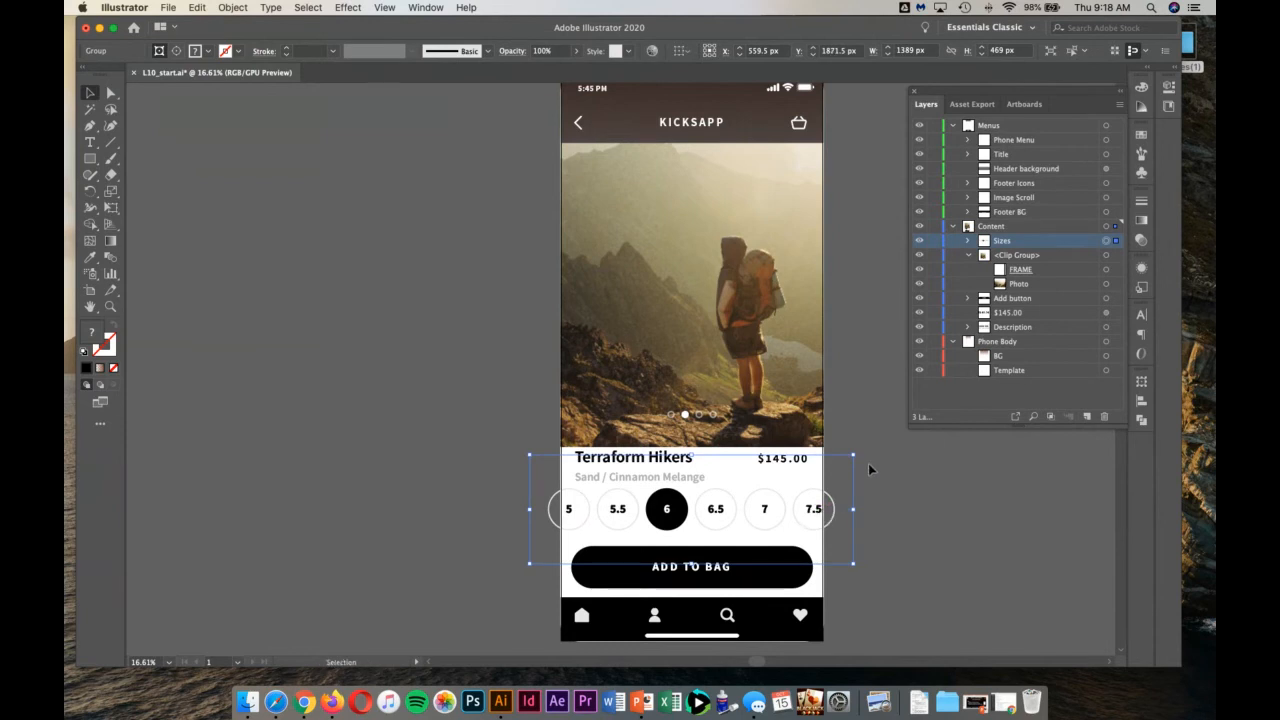
pyautogui.moveTo(853, 455)
pyautogui.mouseDown()
pyautogui.moveTo(826, 478)
pyautogui.moveTo(829, 453)
pyautogui.mouseUp()
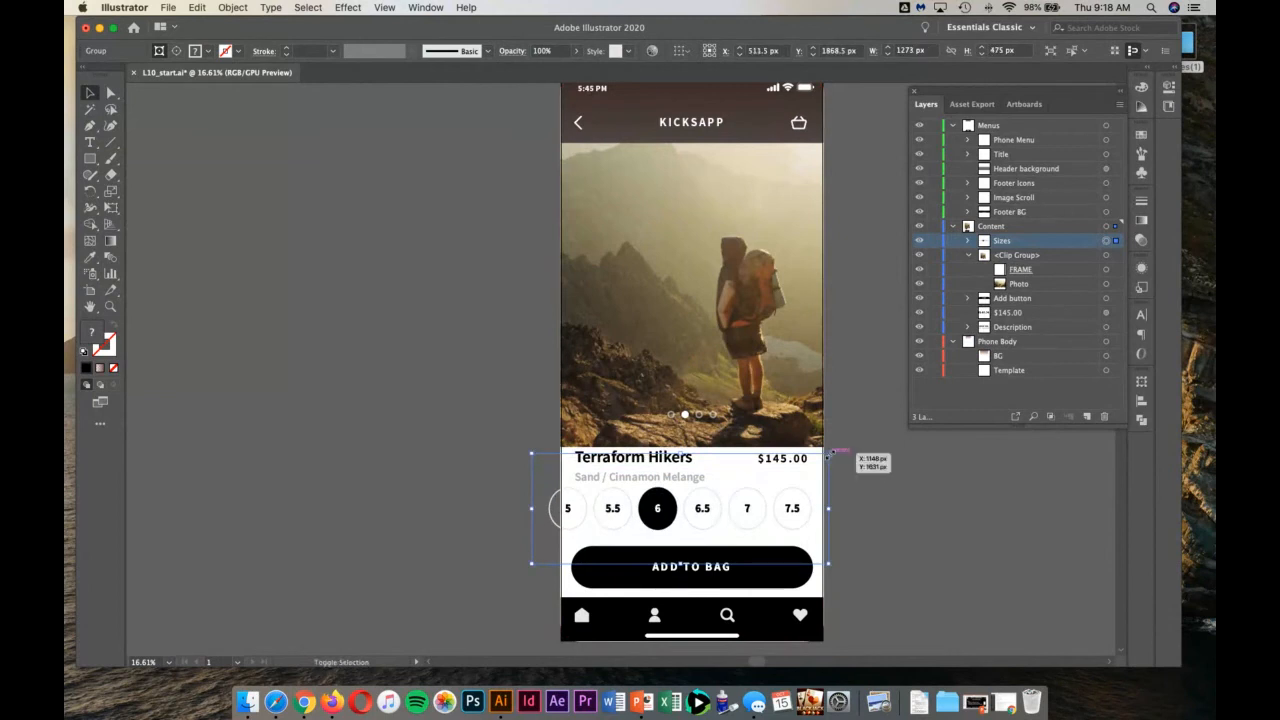
pyautogui.press('super+z')
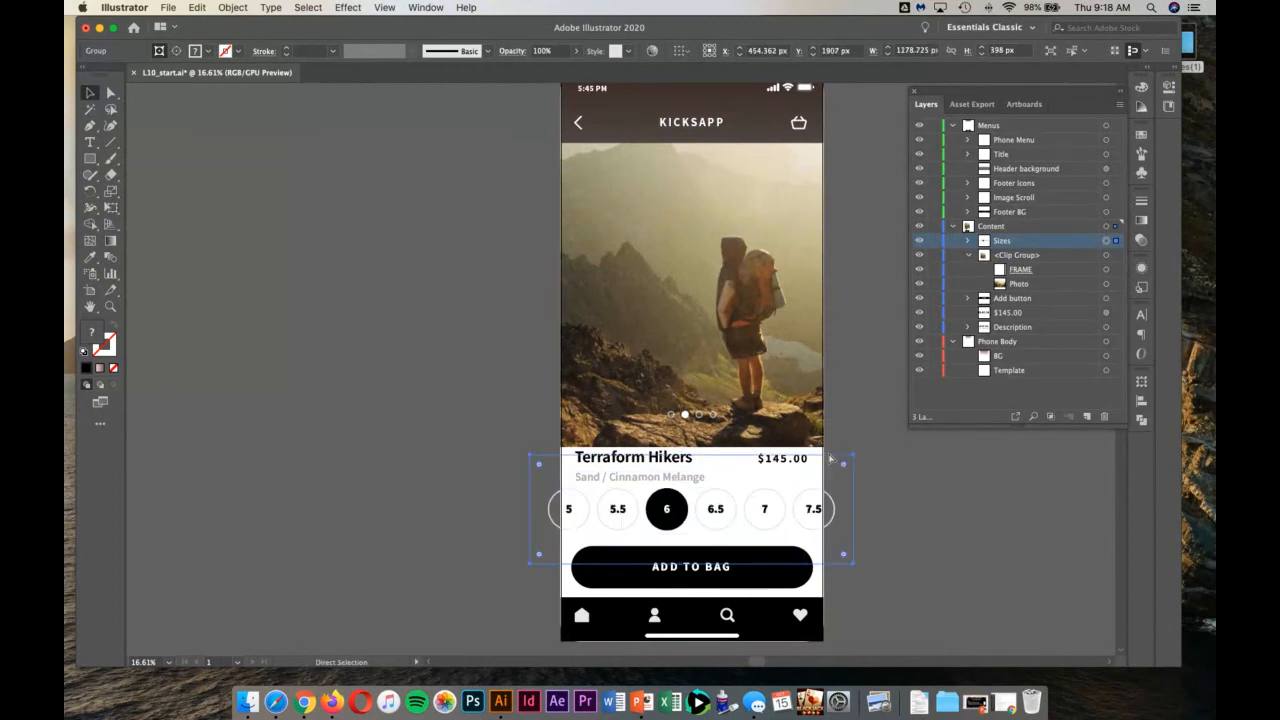
pyautogui.press('v')
pyautogui.hotkey('shift', 'Down')
pyautogui.hotkey('shift', 'Down')
pyautogui.hotkey('shift', 'Down')
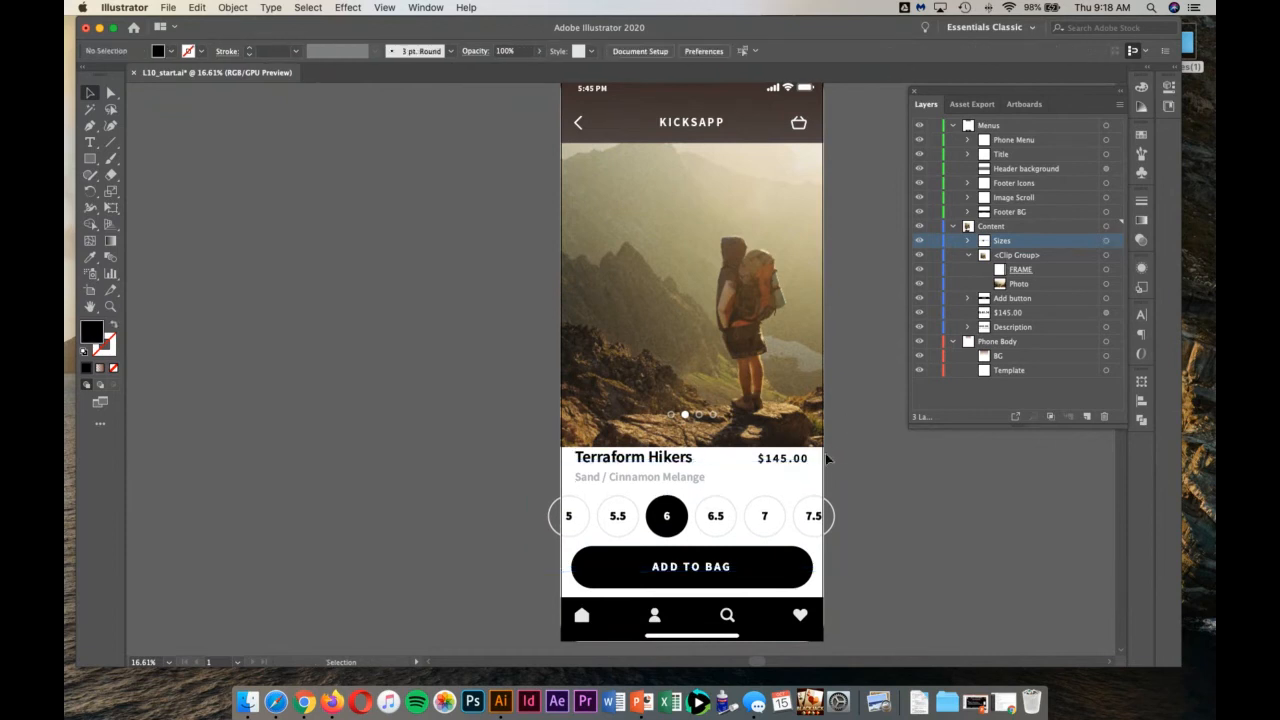
# Select the $145.00 price together with the Description group, move both slightly down toward the sizes row, and deselect
pyautogui.click(670, 458)
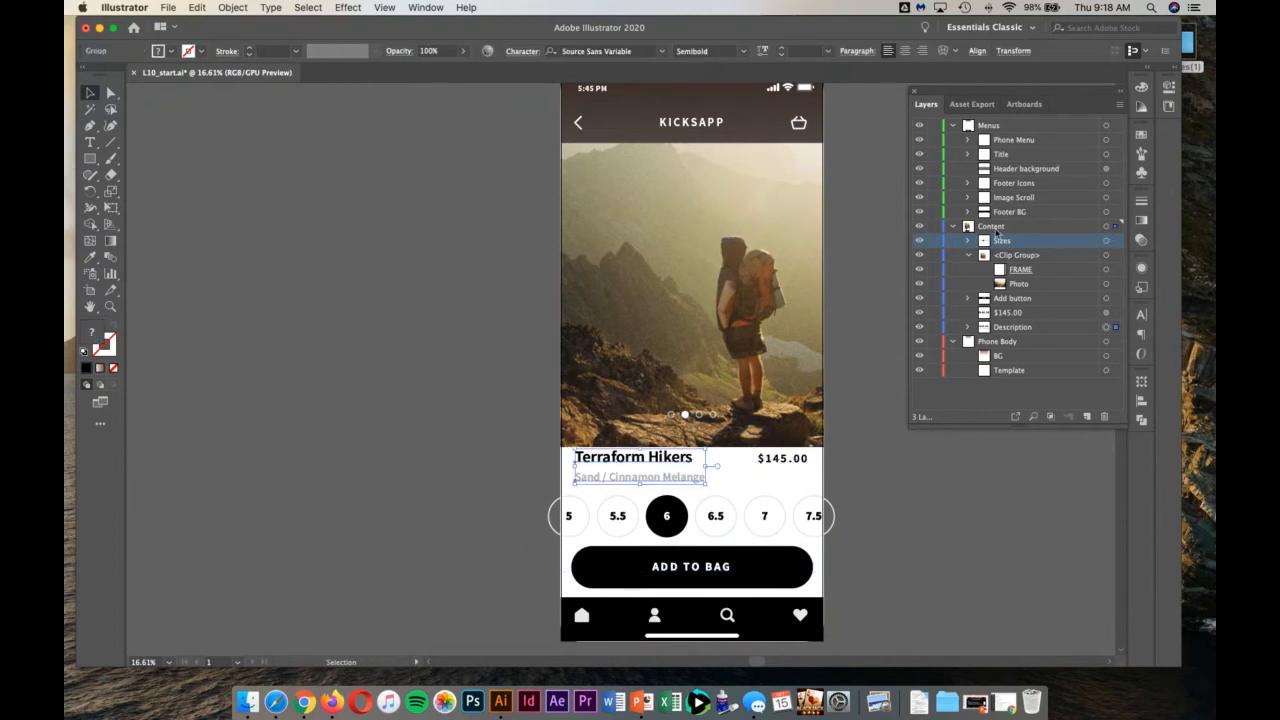
pyautogui.click(1027, 299)
pyautogui.click(1028, 313)
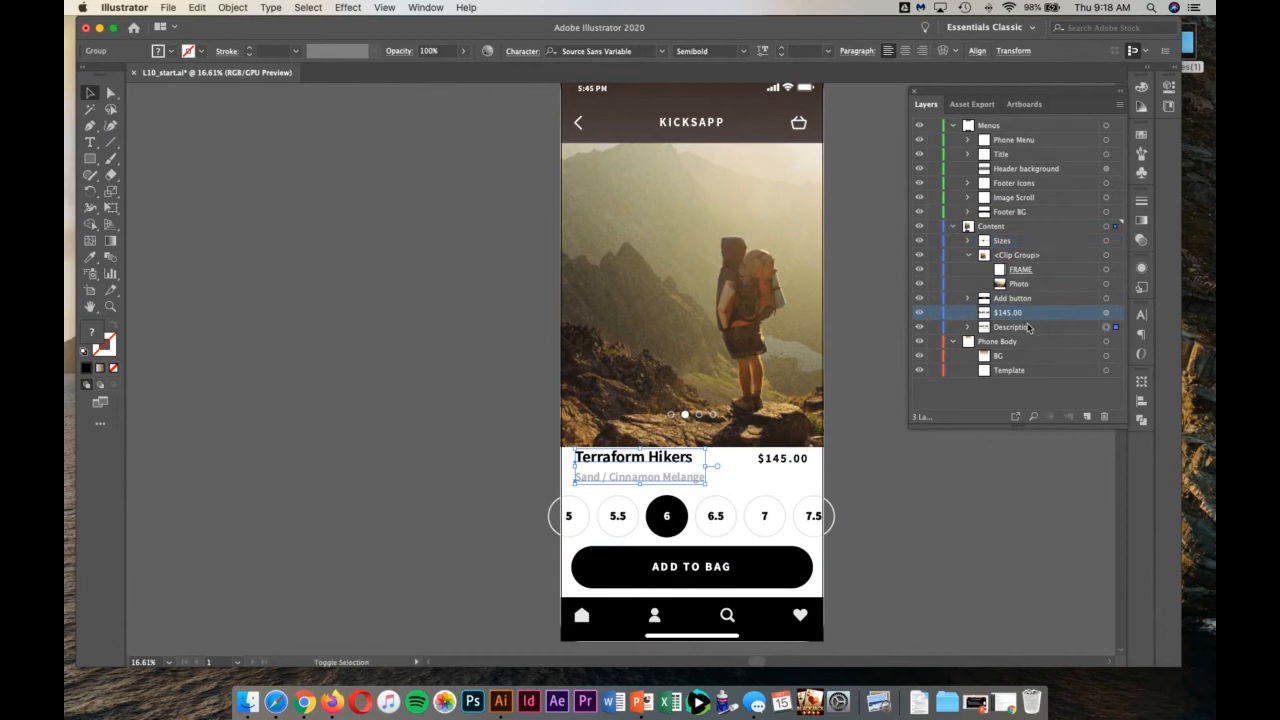
pyautogui.keyDown('shift'); pyautogui.click(1029, 327); pyautogui.keyUp('shift')
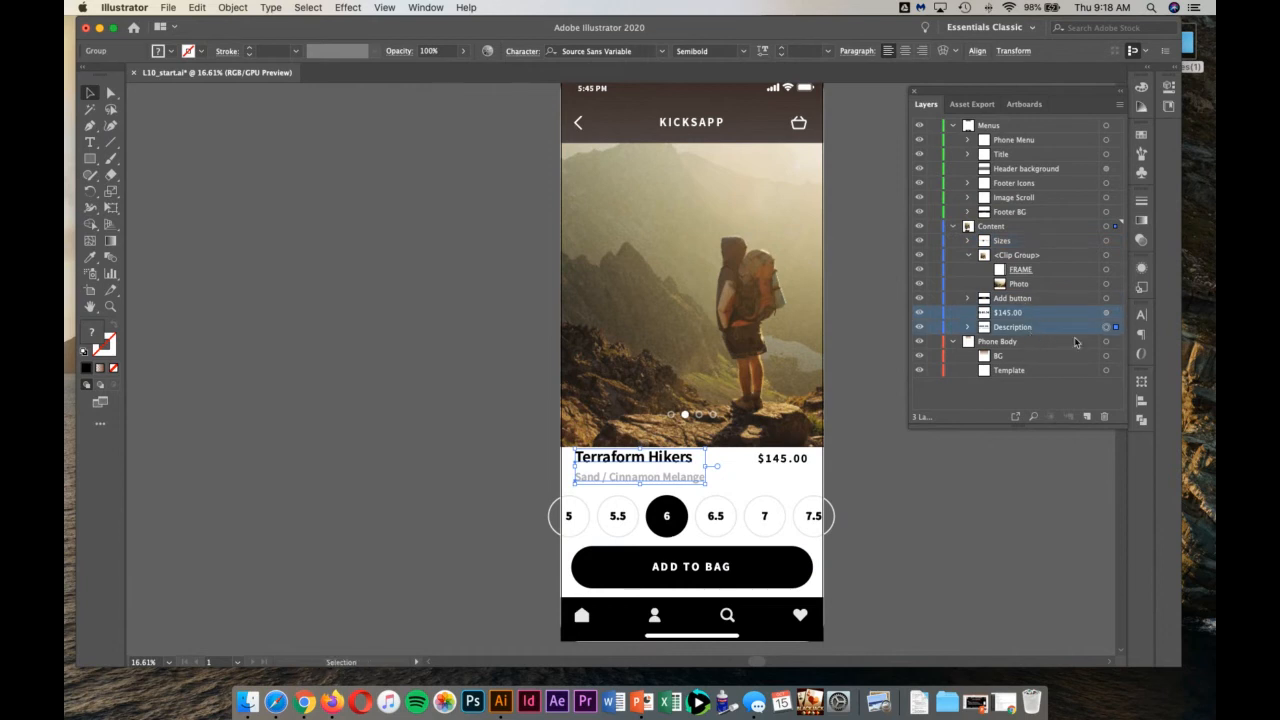
pyautogui.click(1110, 313)
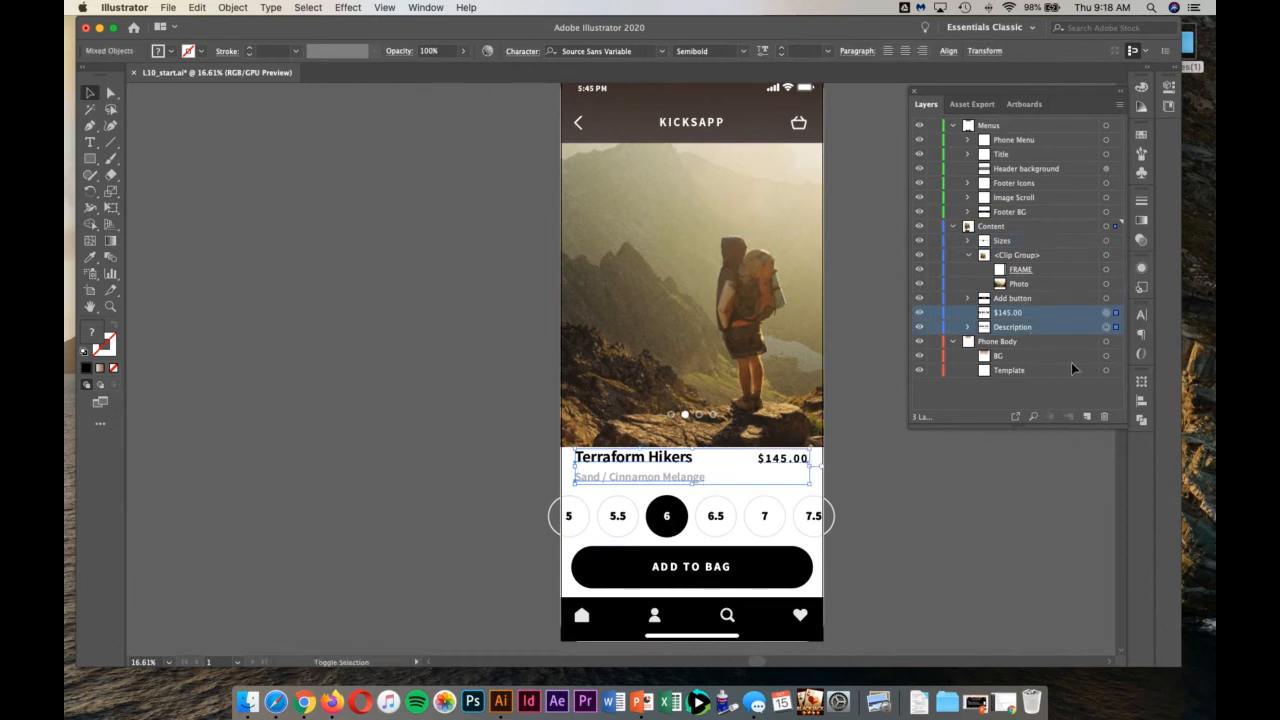
pyautogui.hotkey('shift', 'Down')
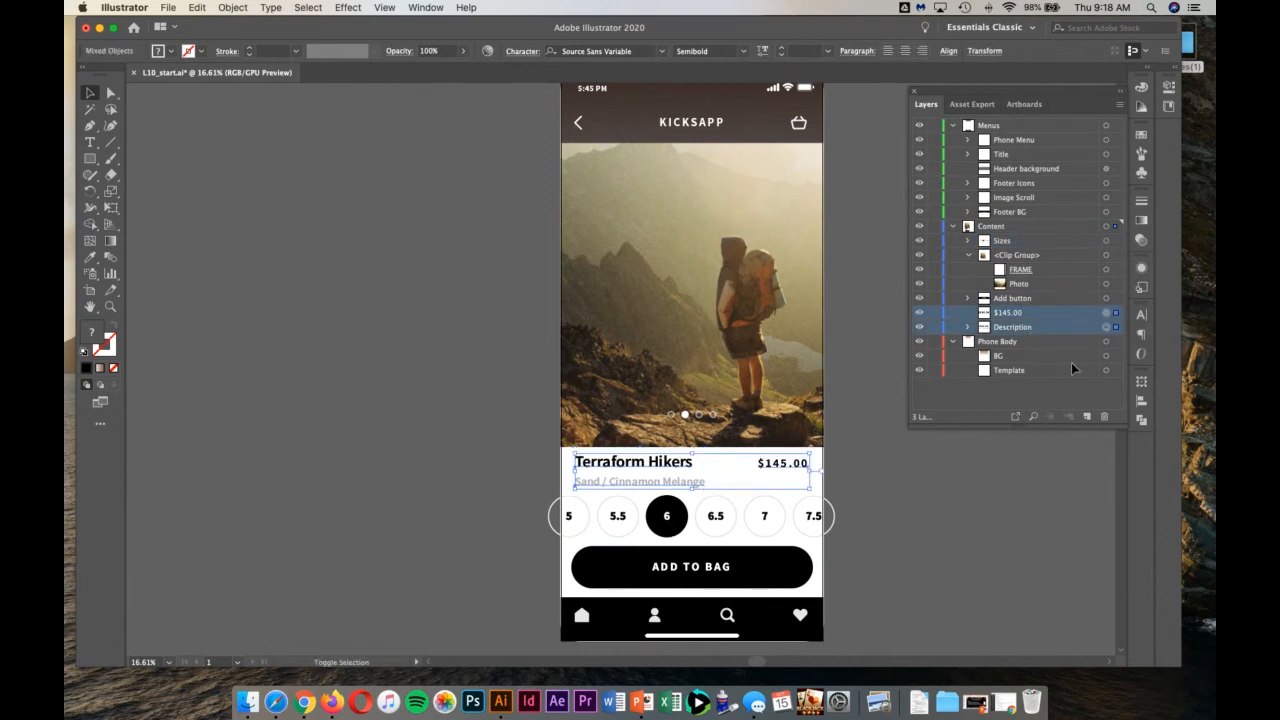
pyautogui.click(876, 378)
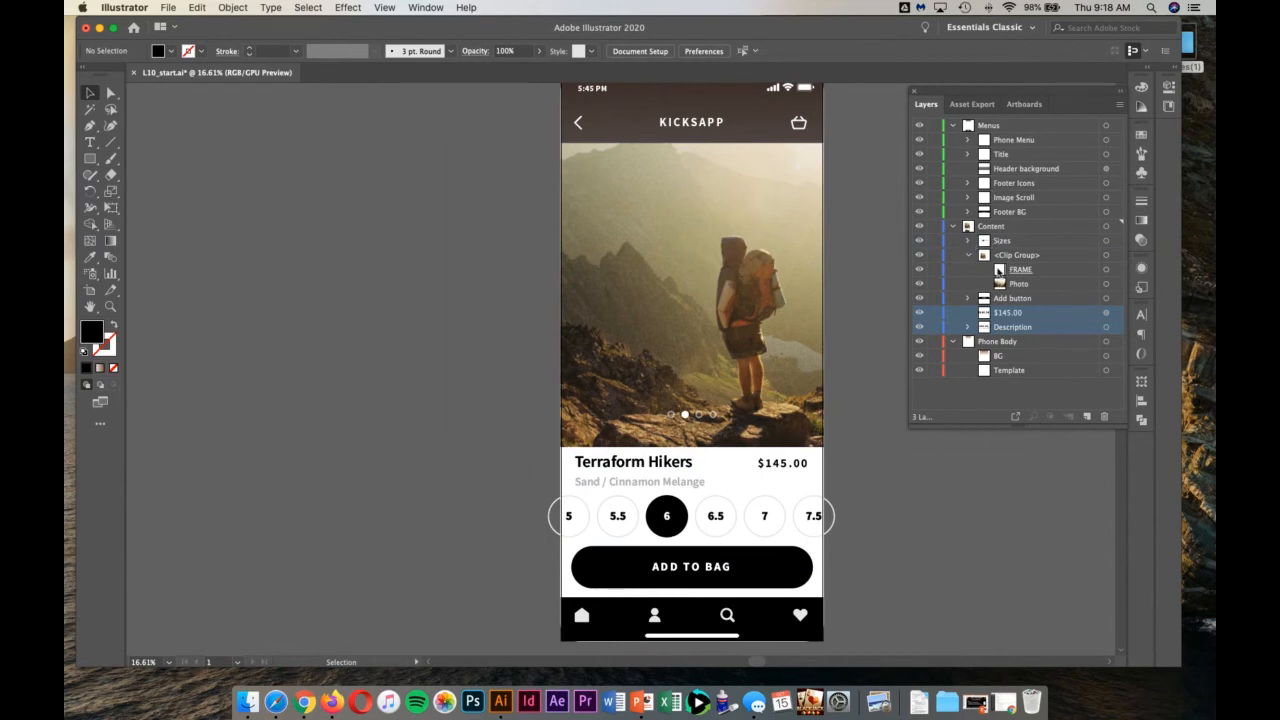
# Expand the Sizes group and its clip group to look through the nested objects
pyautogui.click(967, 241)
pyautogui.click(984, 256)
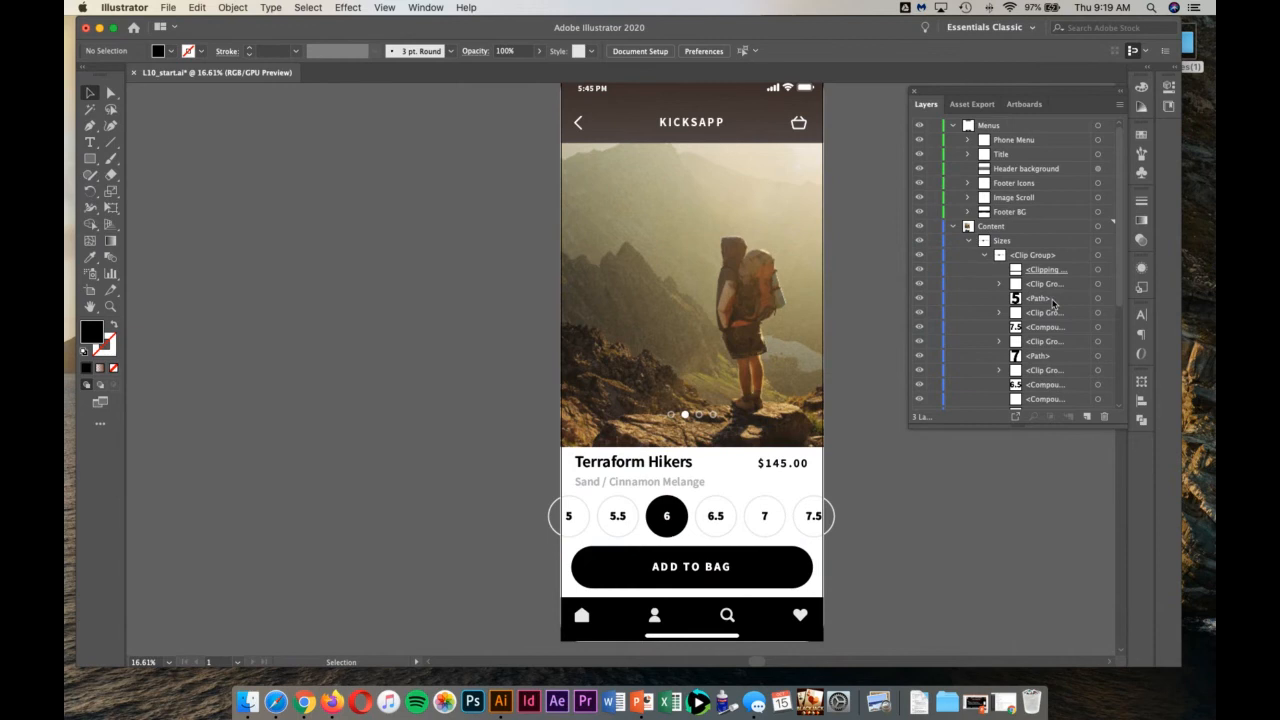
pyautogui.scroll(-5, 1052, 305)
pyautogui.scroll(5, 1052, 305)
# Save the document as an Adobe PDF in L10 Files(1), named with the surname and l10, using the Illustrator Default preset
pyautogui.click(168, 7)
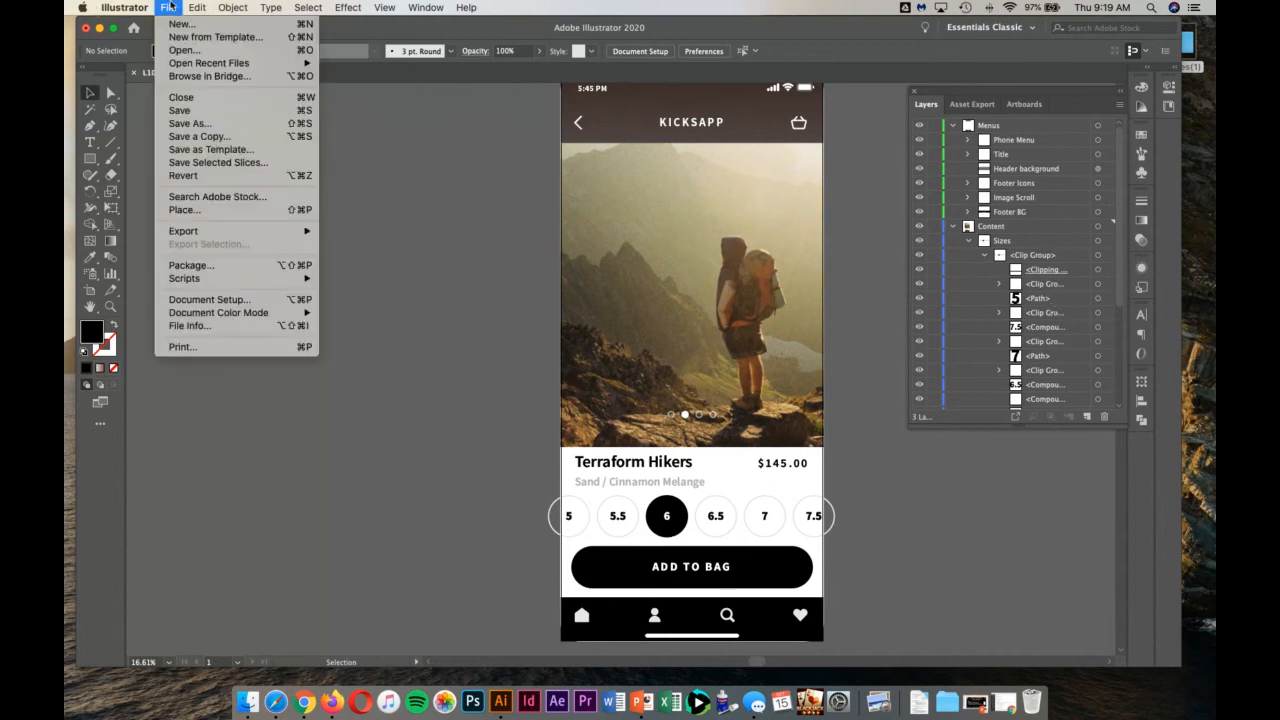
pyautogui.click(237, 122)
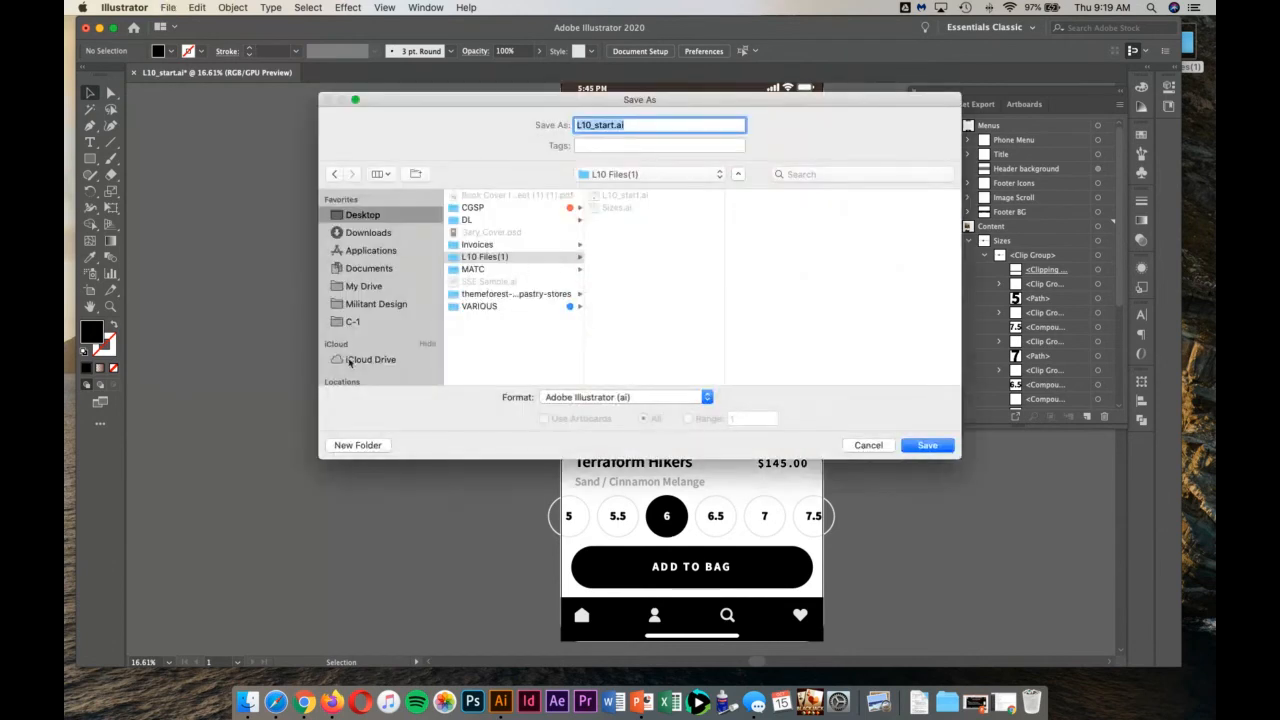
pyautogui.click(586, 397)
pyautogui.click(588, 436)
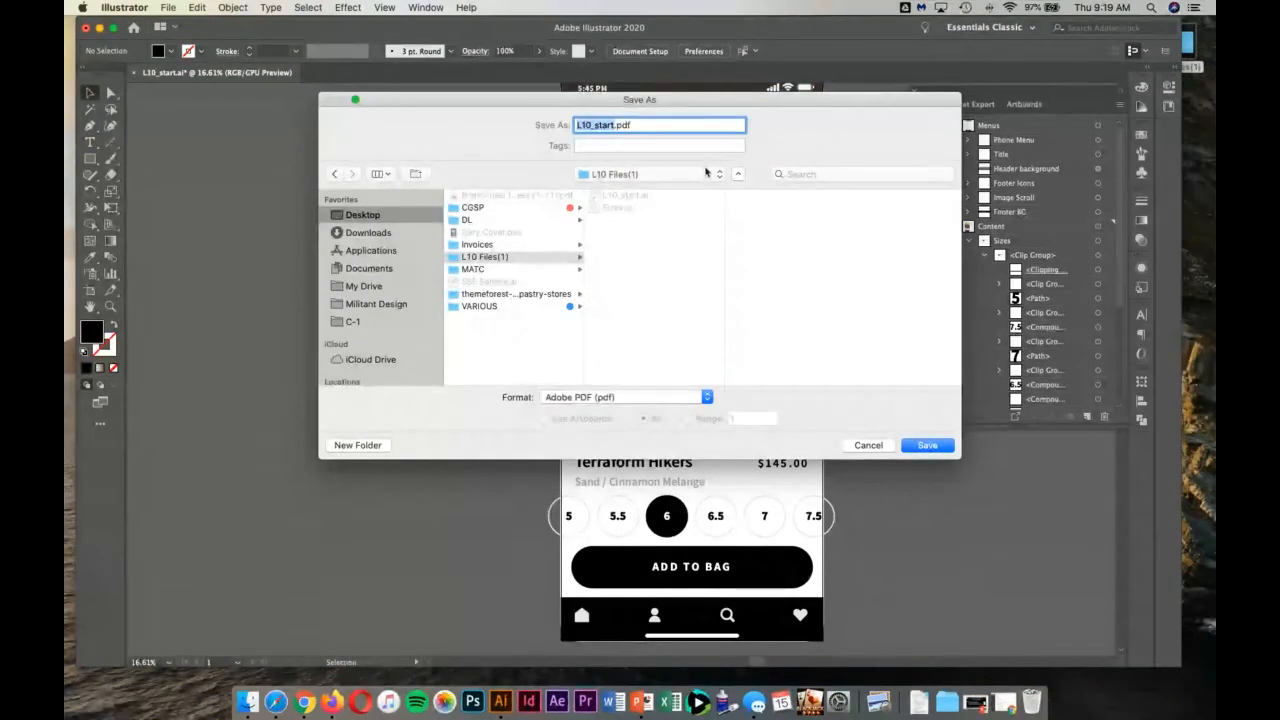
pyautogui.write('brzinski')
pyautogui.write('l10')
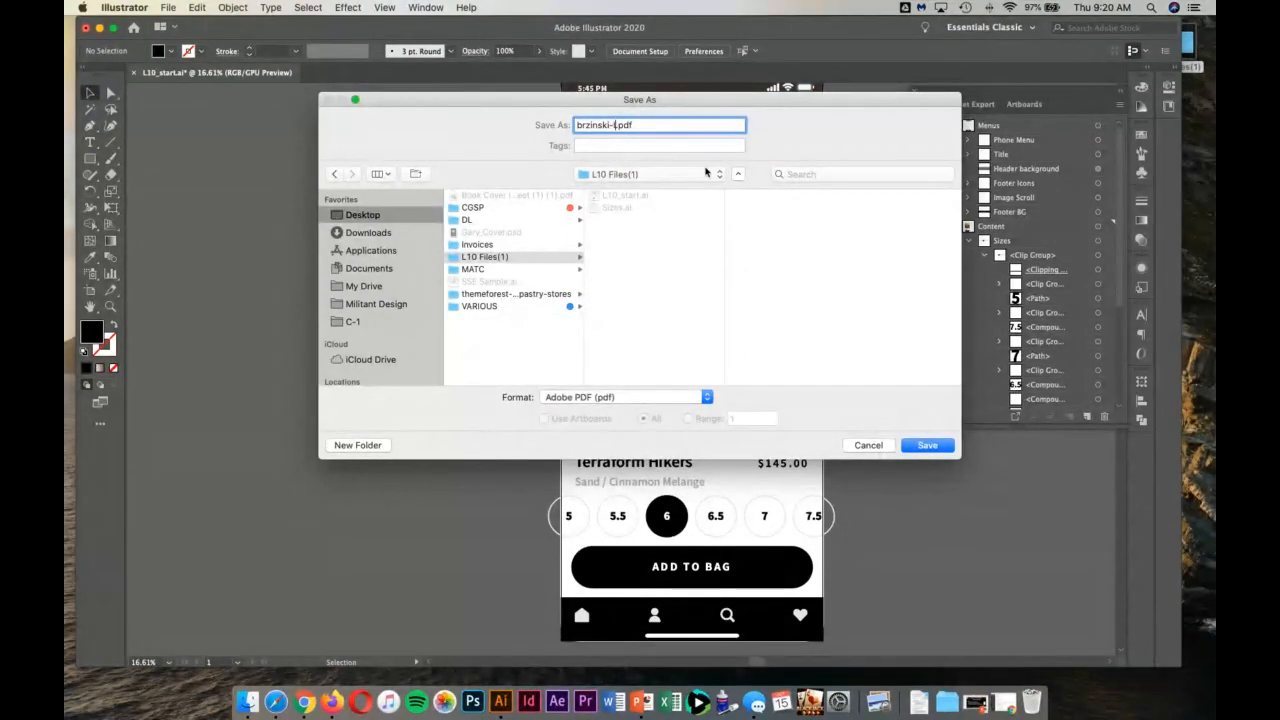
pyautogui.write('1')
pyautogui.press('Return')
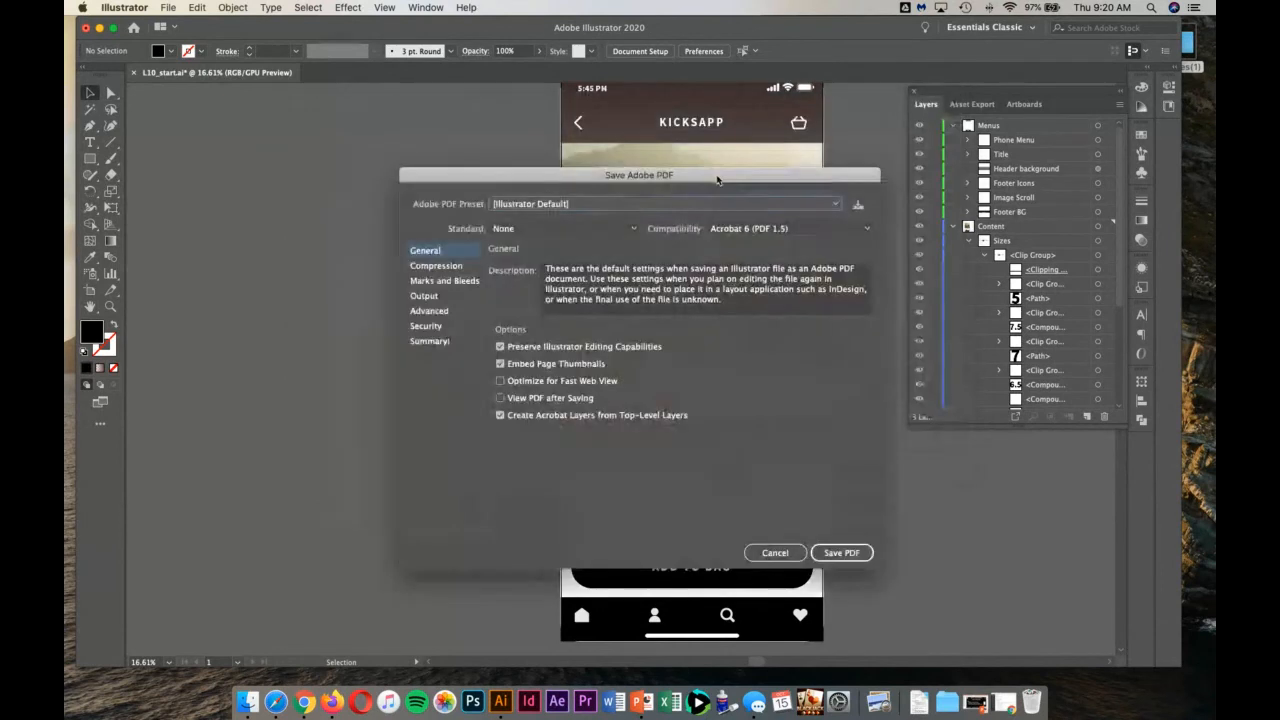
pyautogui.click(840, 552)
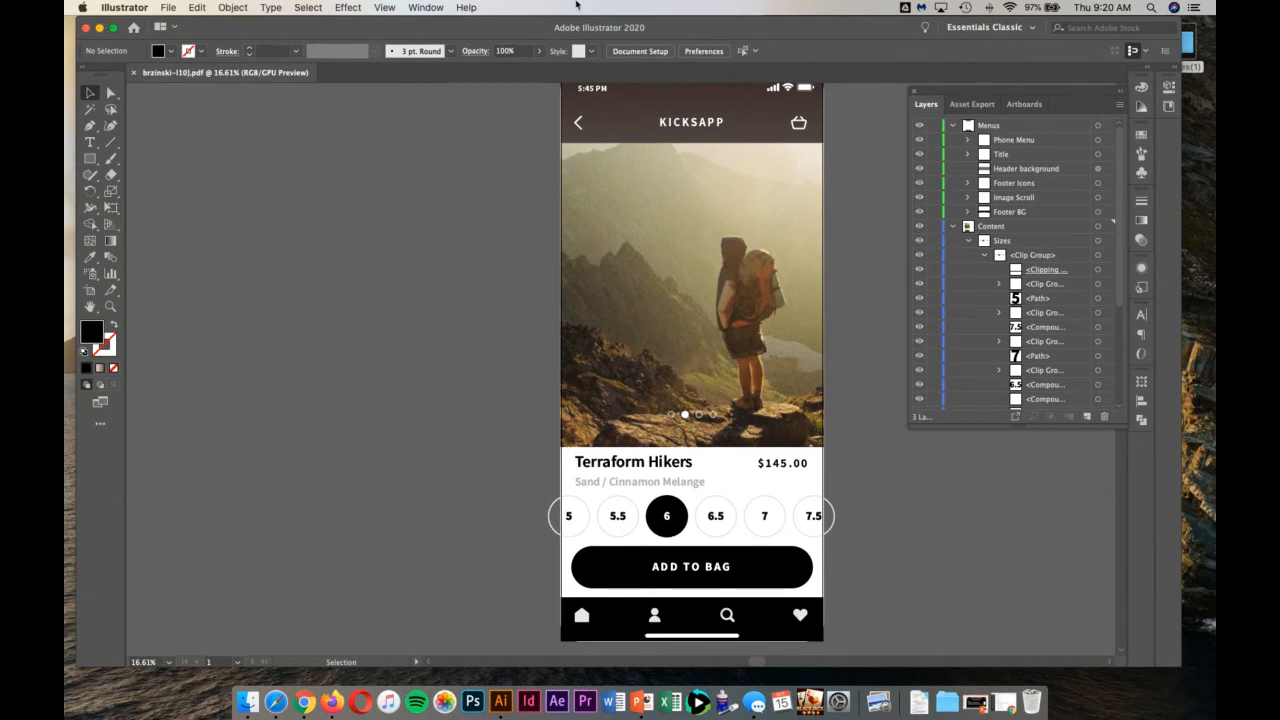
# Close the layer list and the saved PDF, minimise Illustrator, and switch to the Lesson 10 course page in Chrome
pyautogui.click(913, 90)
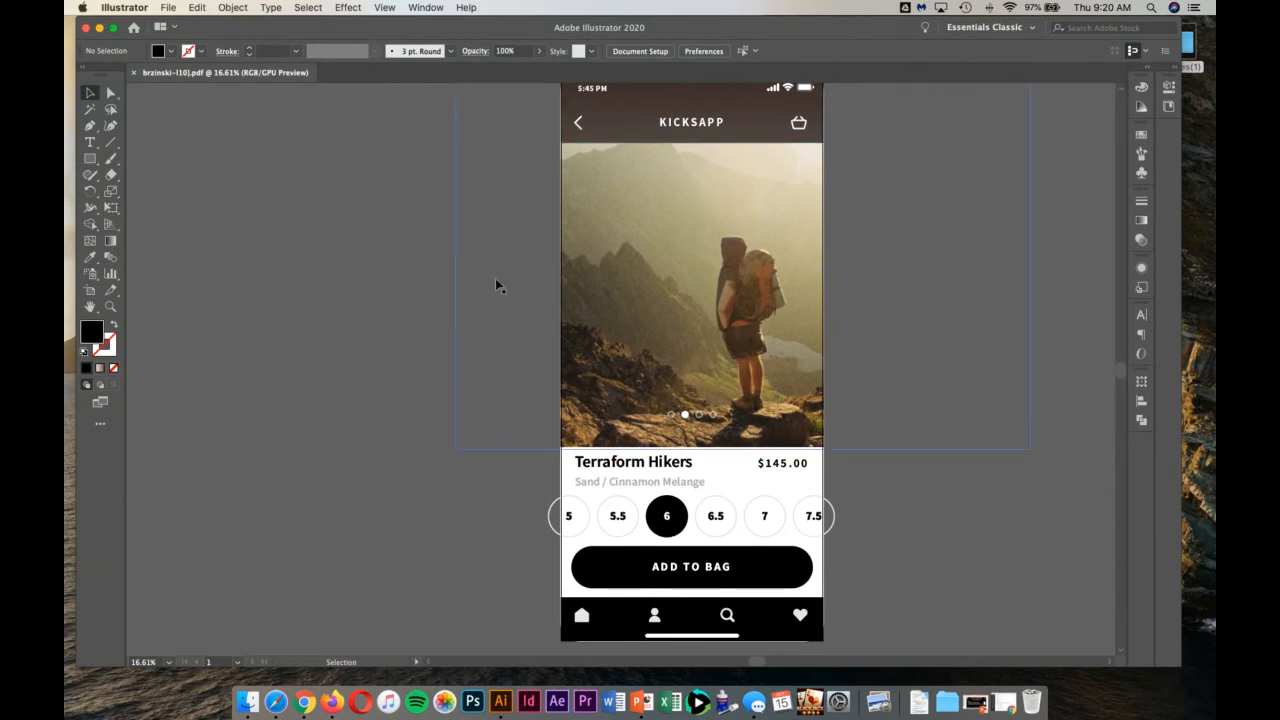
pyautogui.click(135, 73)
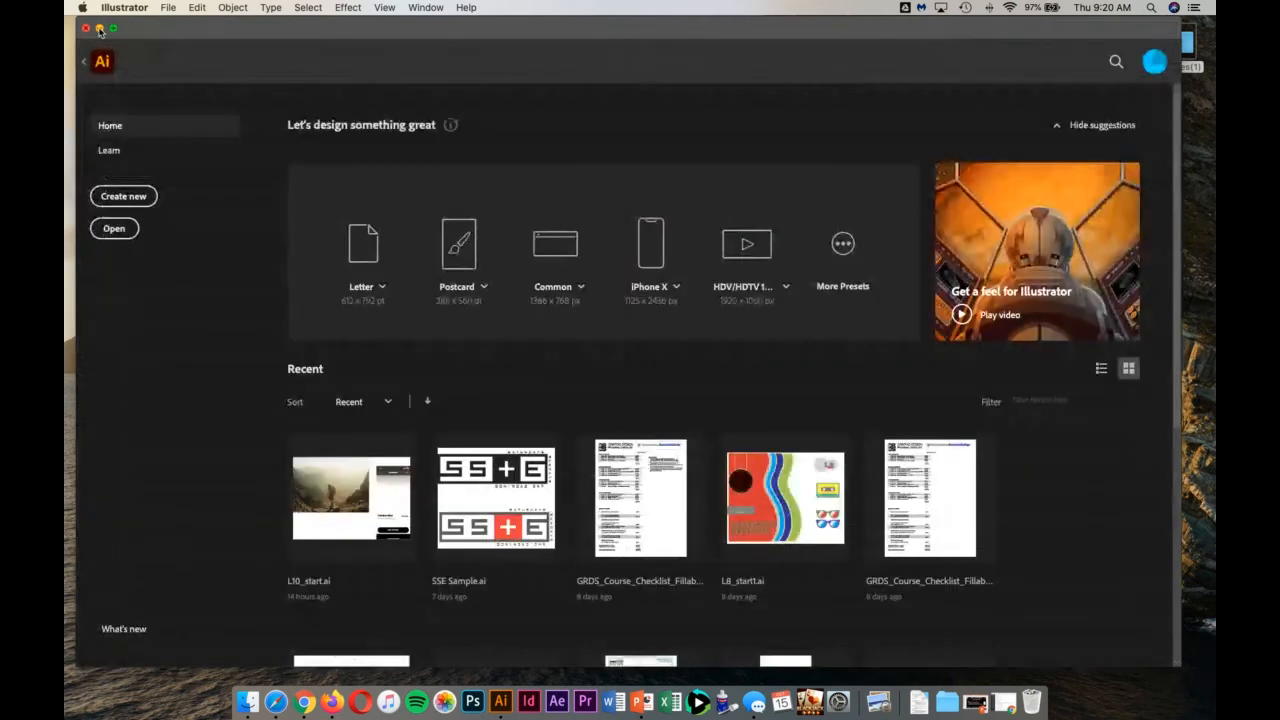
pyautogui.click(99, 29)
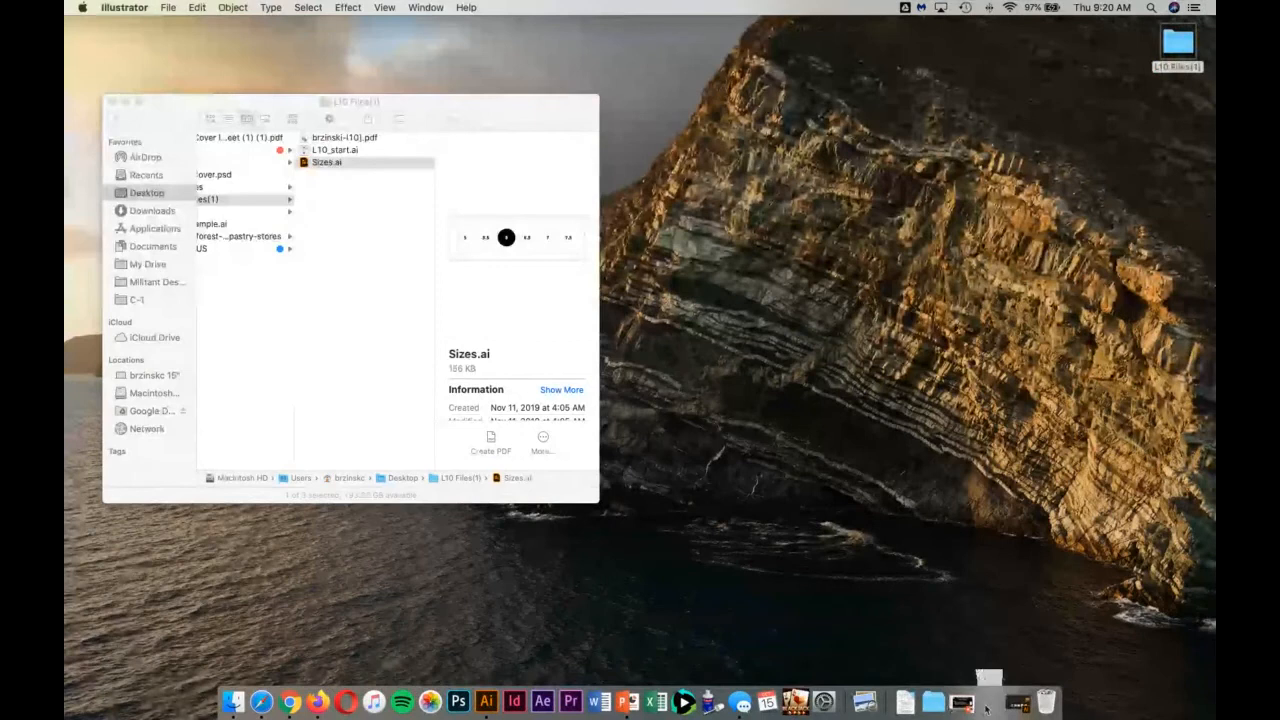
pyautogui.click(962, 703)
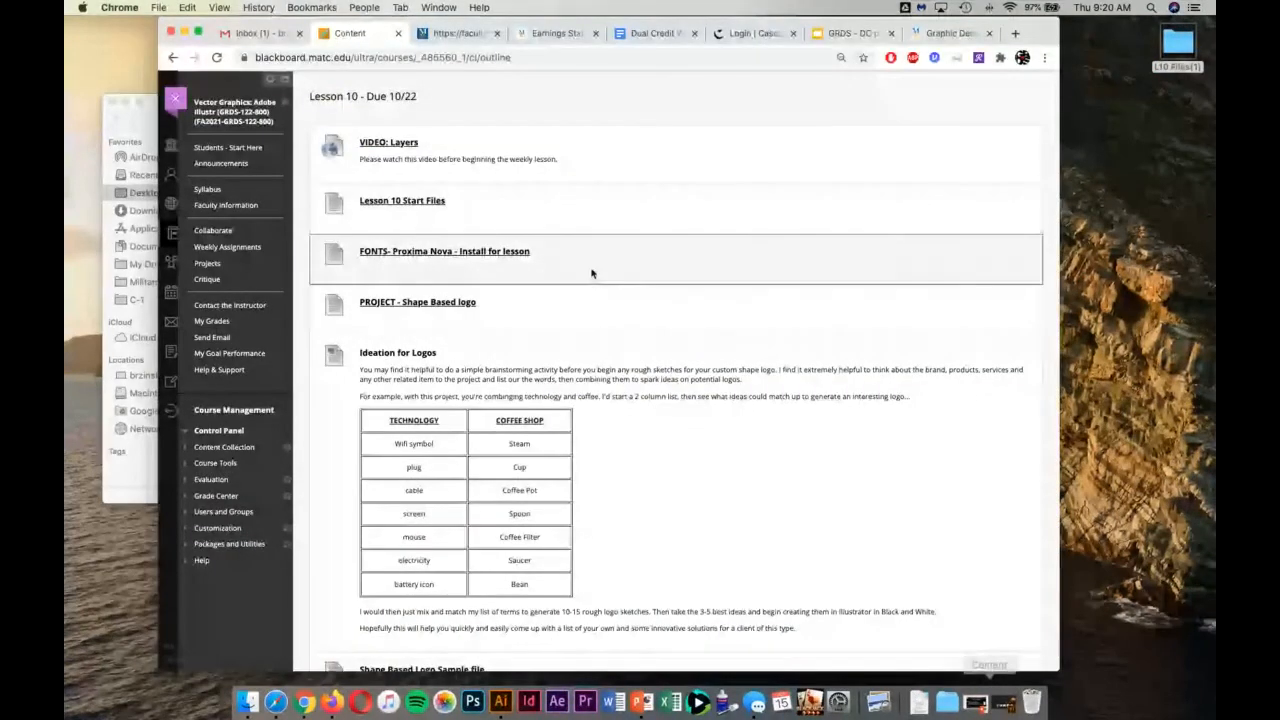
# Open the PROJECT - Shape Based logo brief in its own tab, read its requirements and grading criteria, and return to the Lesson 10 page
pyautogui.scroll(-1, 560, 280)
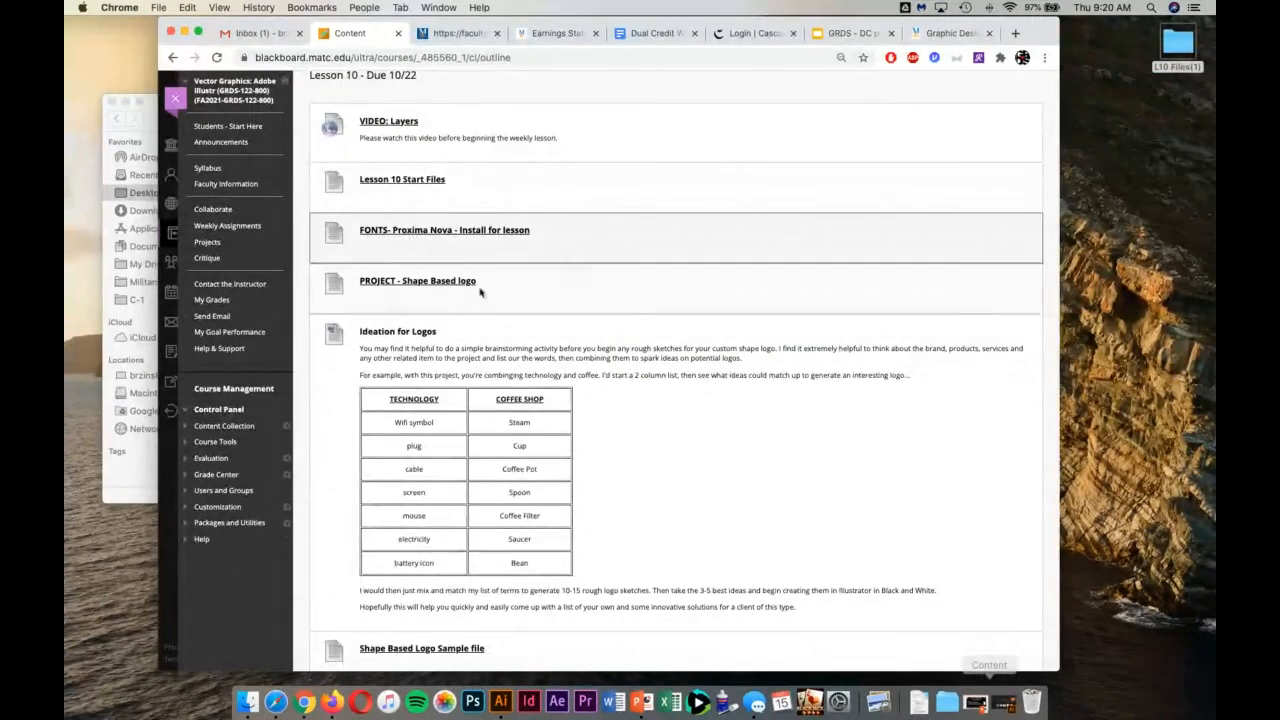
pyautogui.click(425, 284)
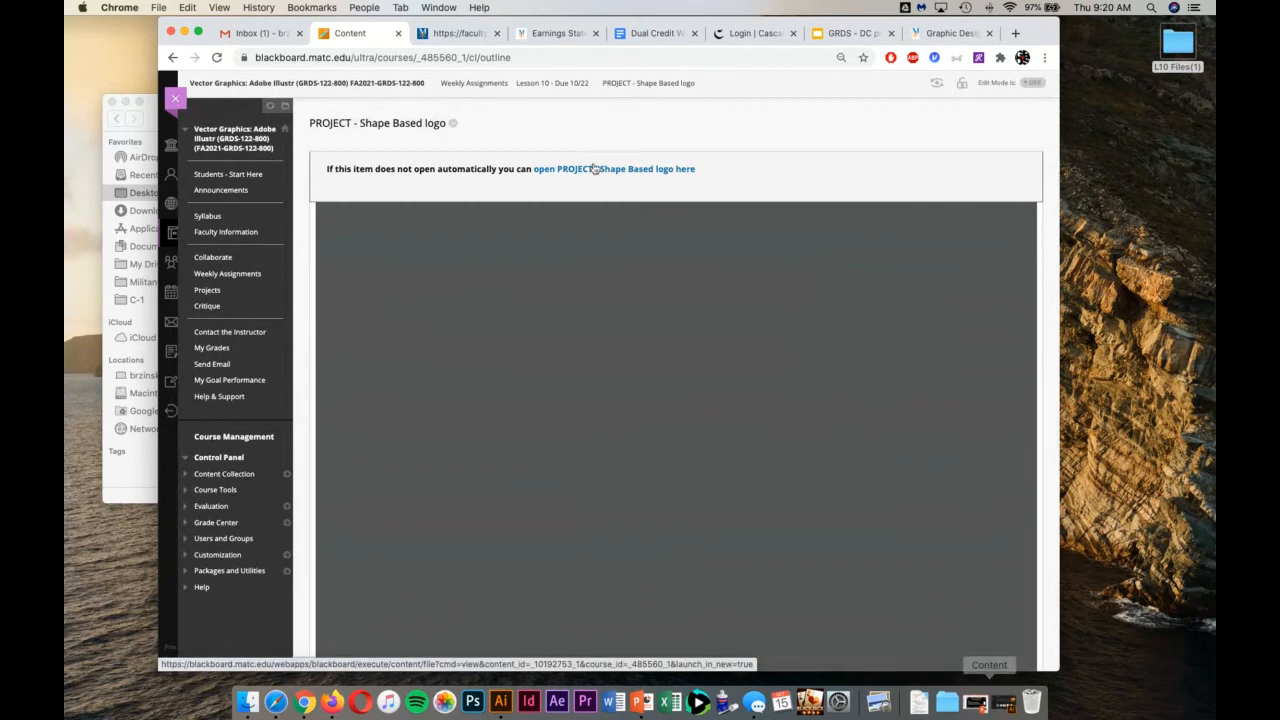
pyautogui.click(594, 168)
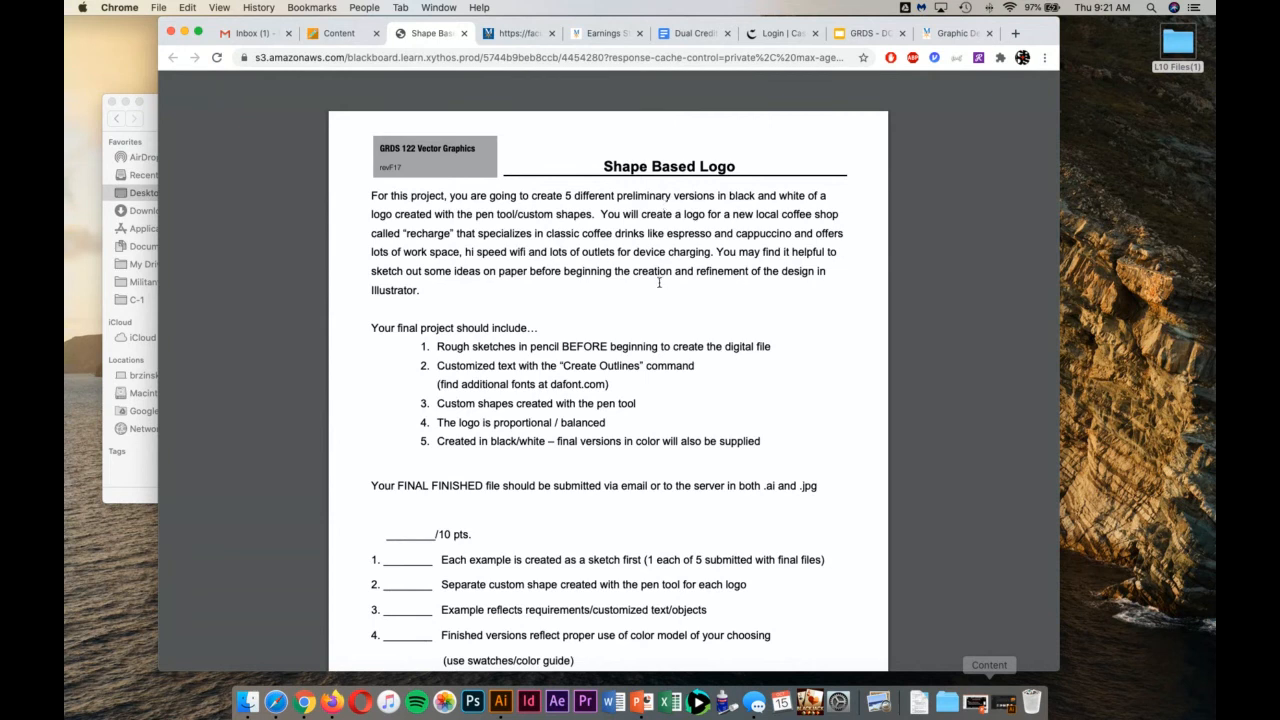
pyautogui.scroll(-1, 657, 284)
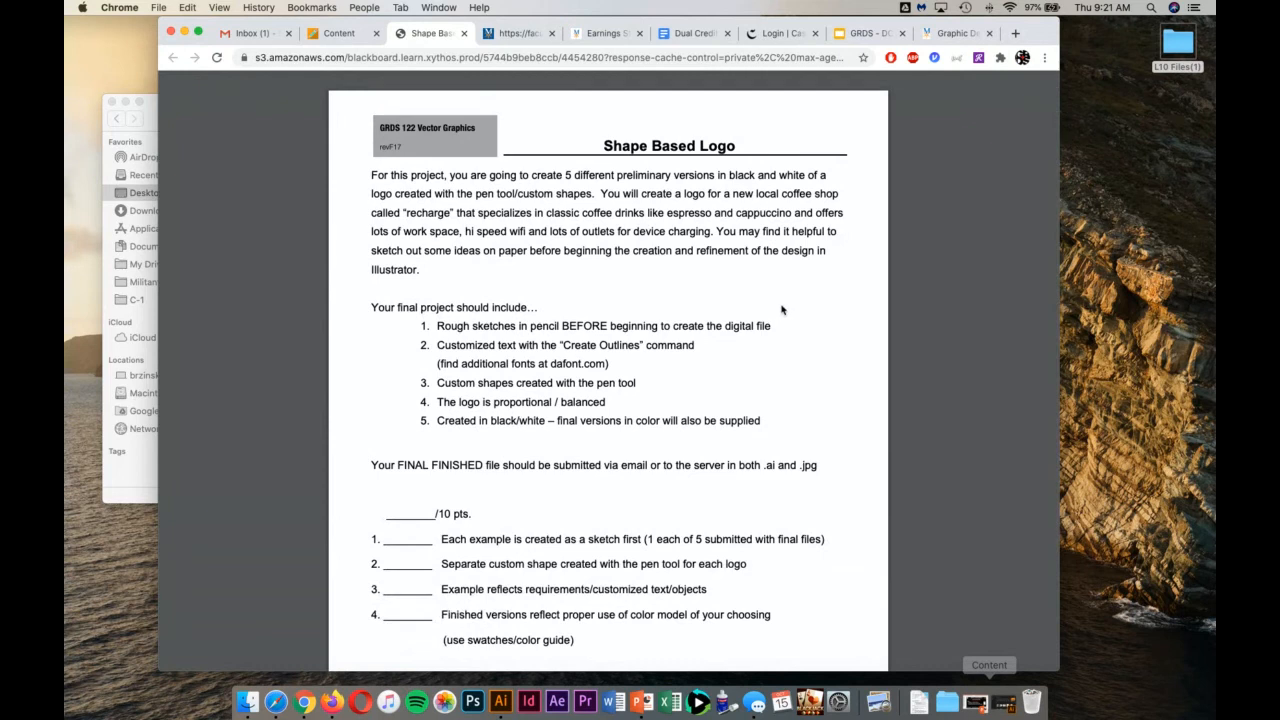
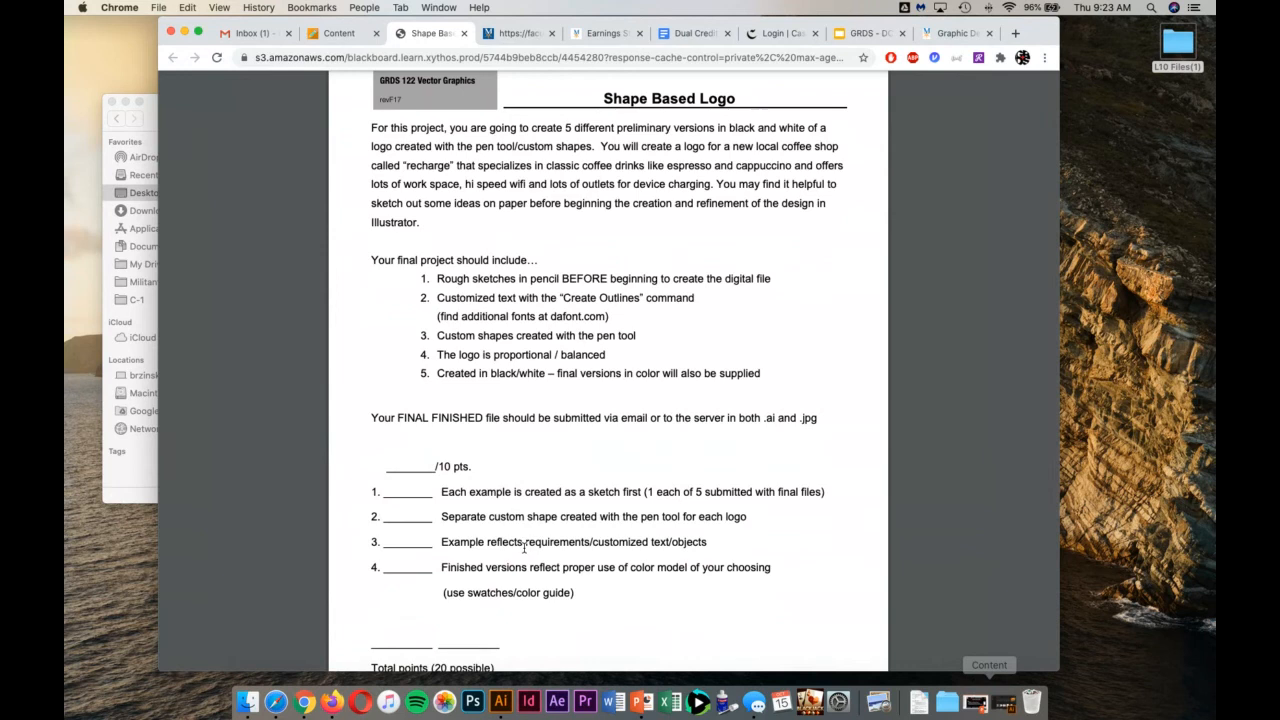
pyautogui.scroll(-2, 523, 547)
pyautogui.scroll(3, 523, 547)
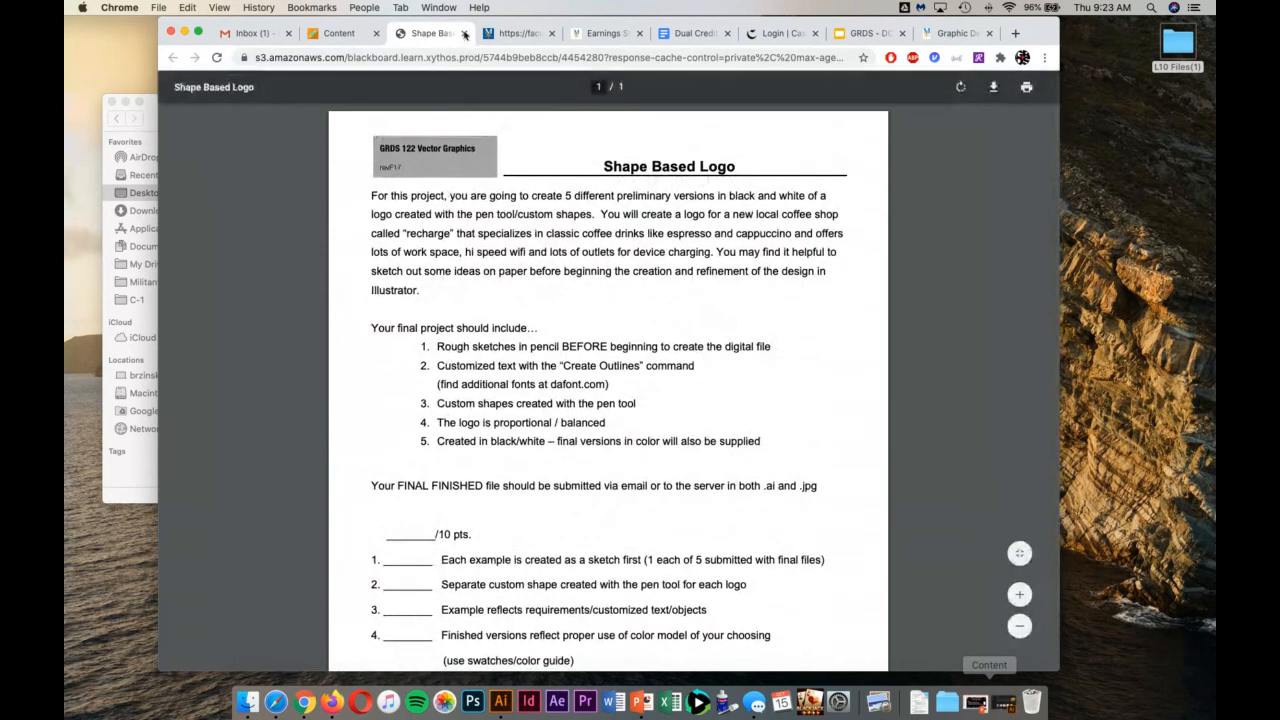
pyautogui.click(464, 34)
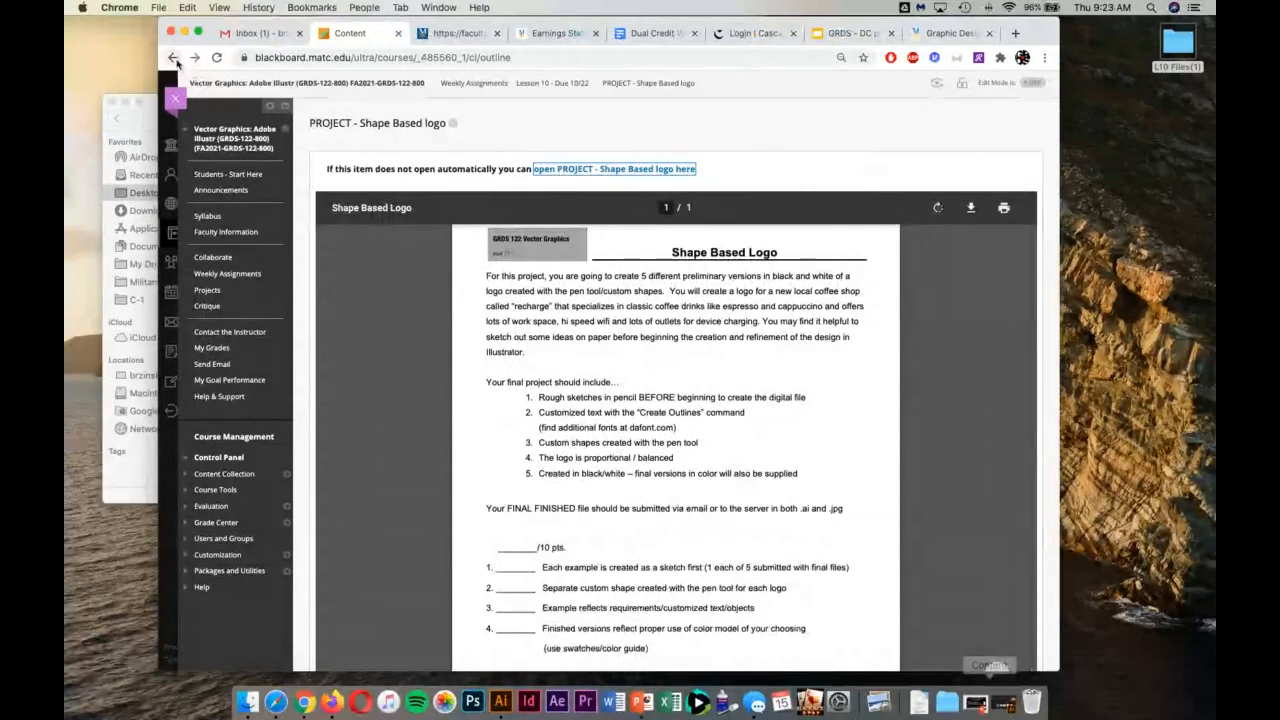
pyautogui.click(173, 58)
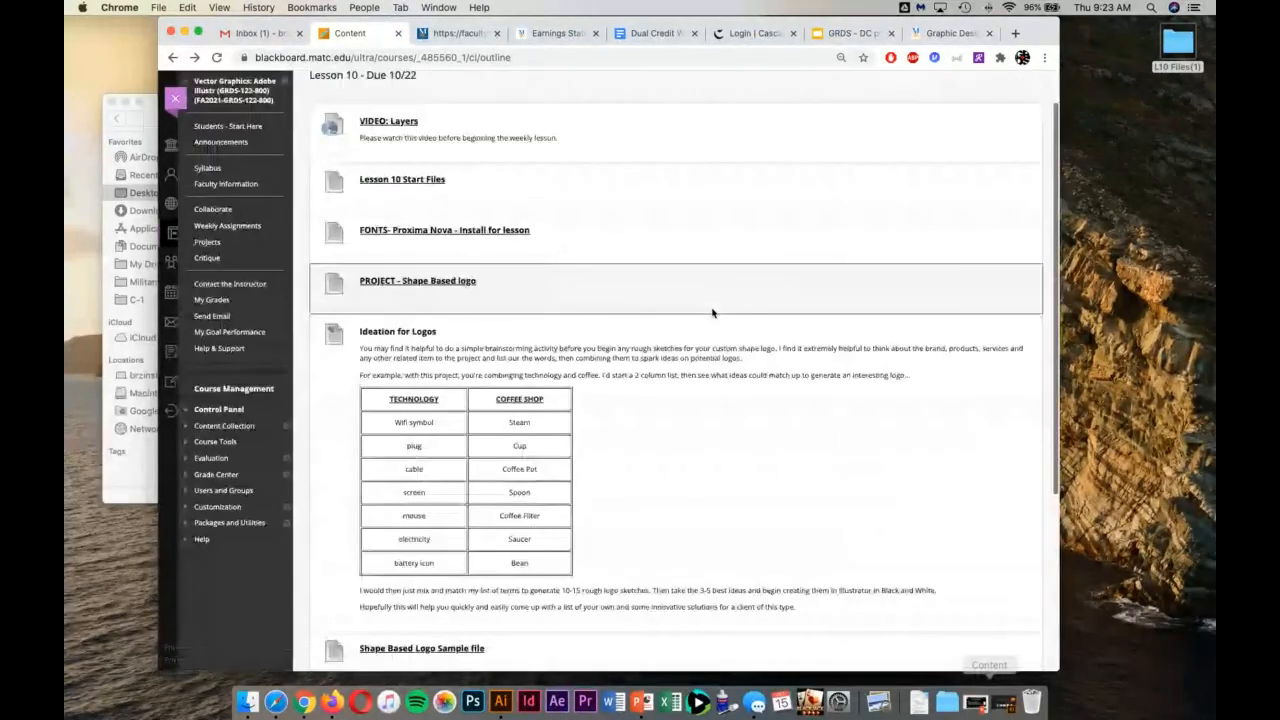
# Download the Shape Based Logo Sample file from the Lesson 10 page and extract the downloaded zip archive
pyautogui.scroll(-2, 712, 313)
pyautogui.click(414, 566)
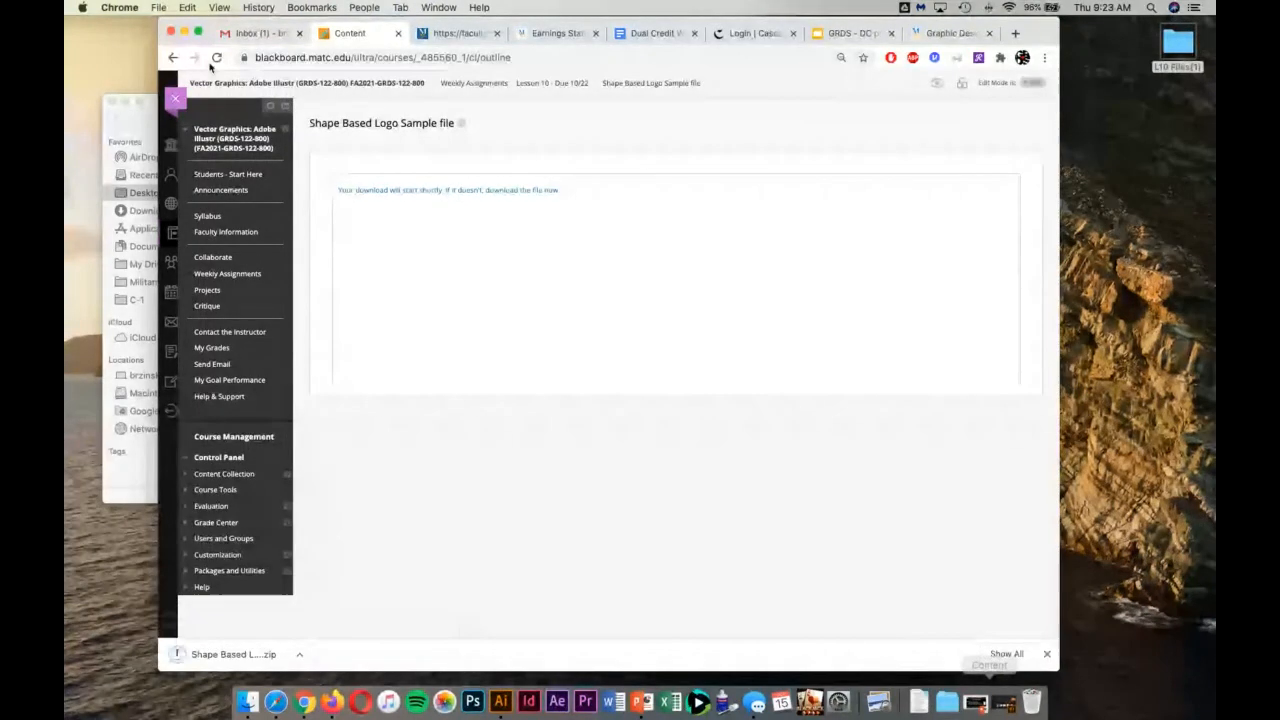
pyautogui.click(173, 57)
pyautogui.click(919, 702)
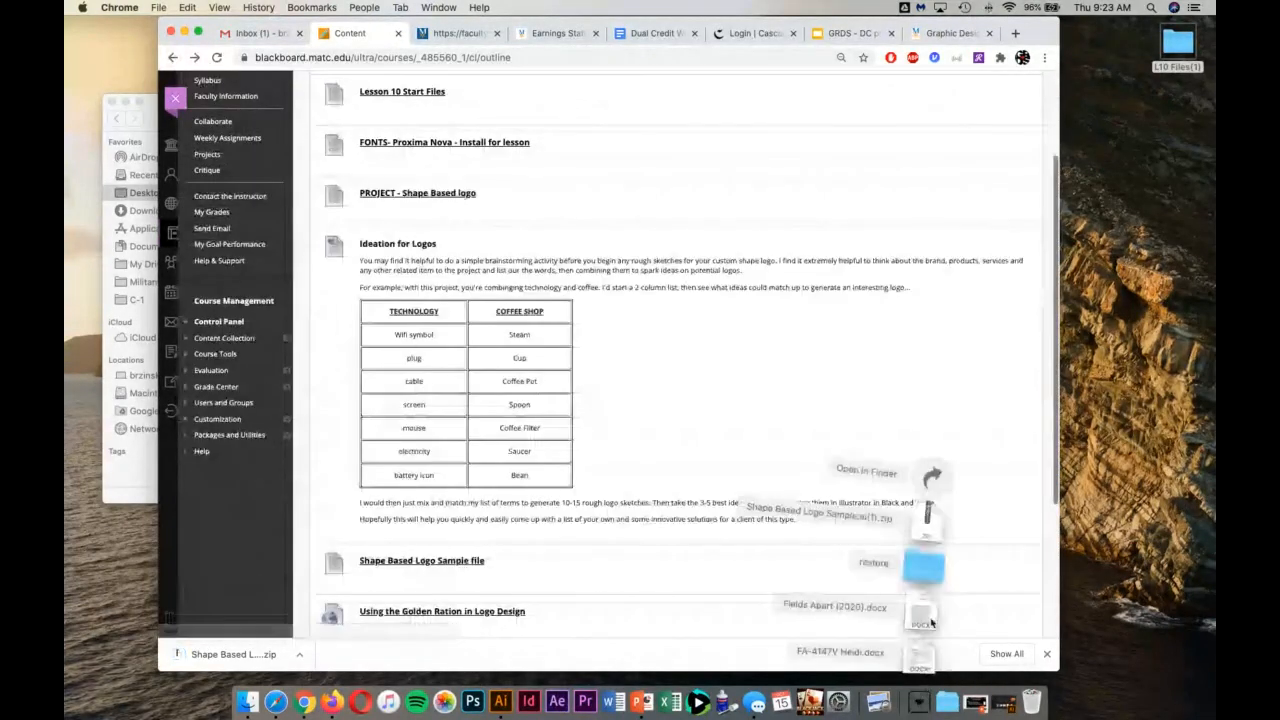
pyautogui.click(927, 521)
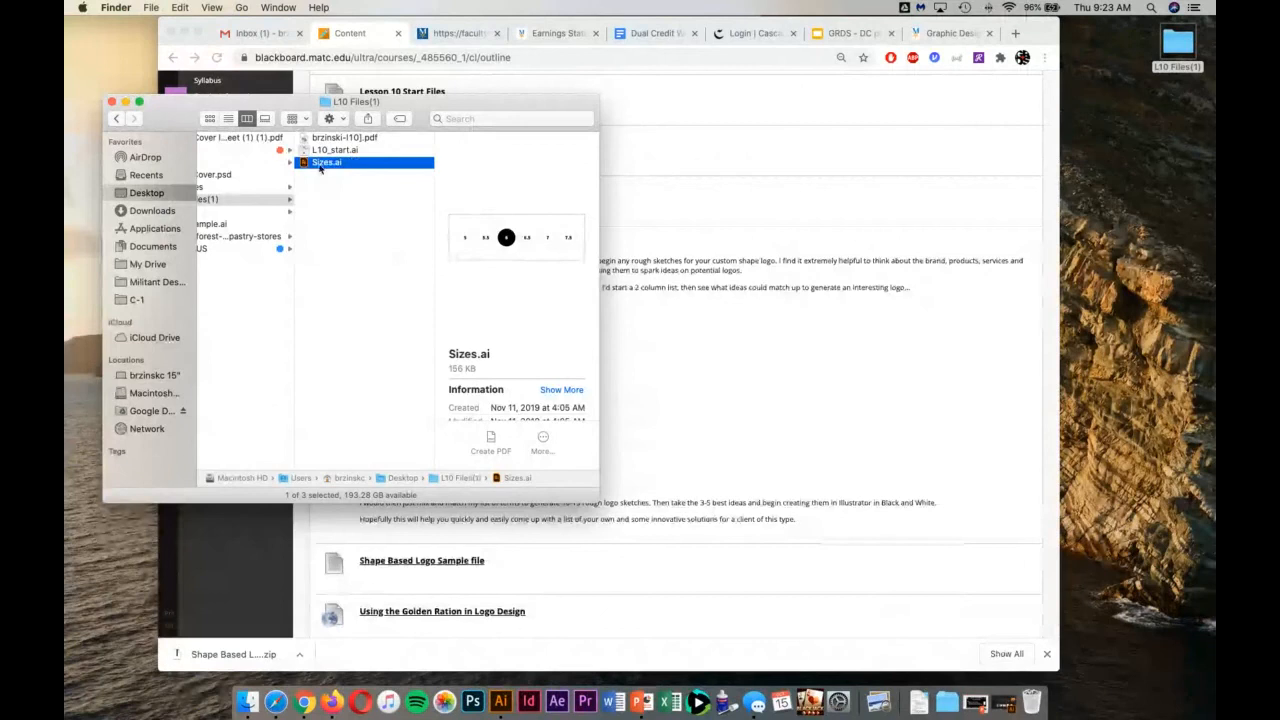
# Open Shape Based Logo Sample.ai from the Downloads folder in Illustrator
pyautogui.hscroll(-3, 281, 173)
pyautogui.click(164, 210)
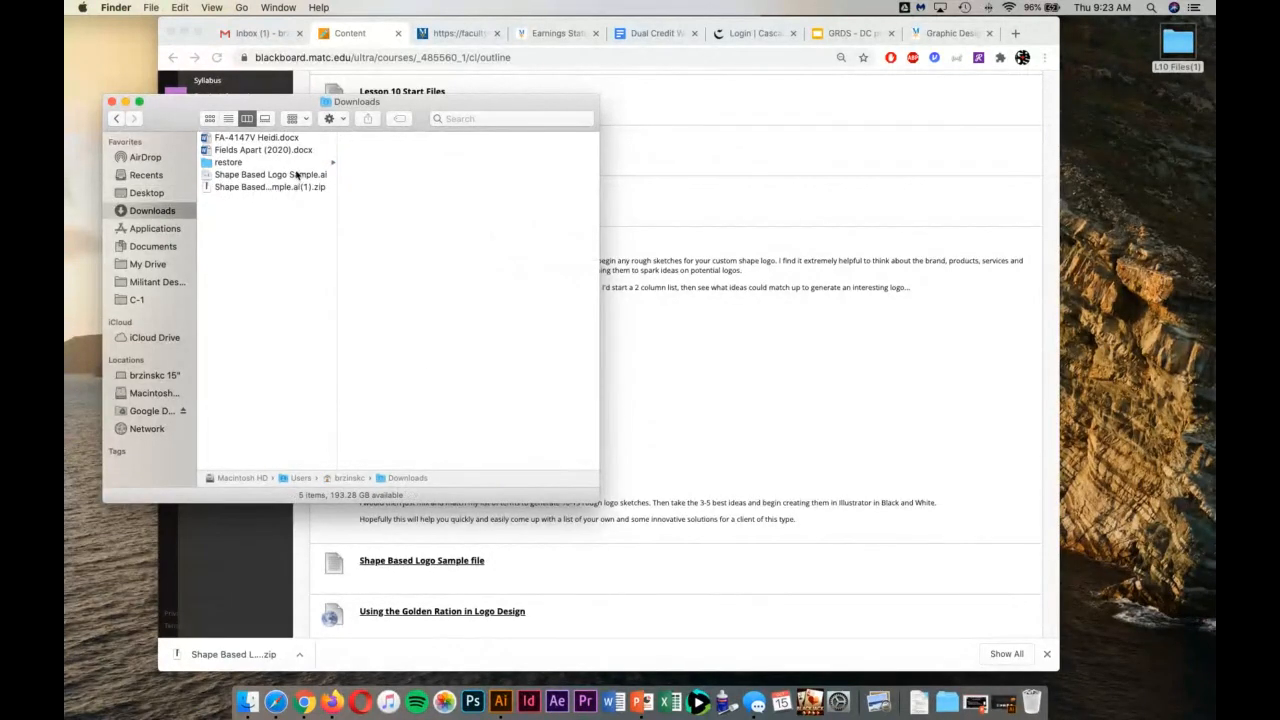
pyautogui.doubleClick(296, 174)
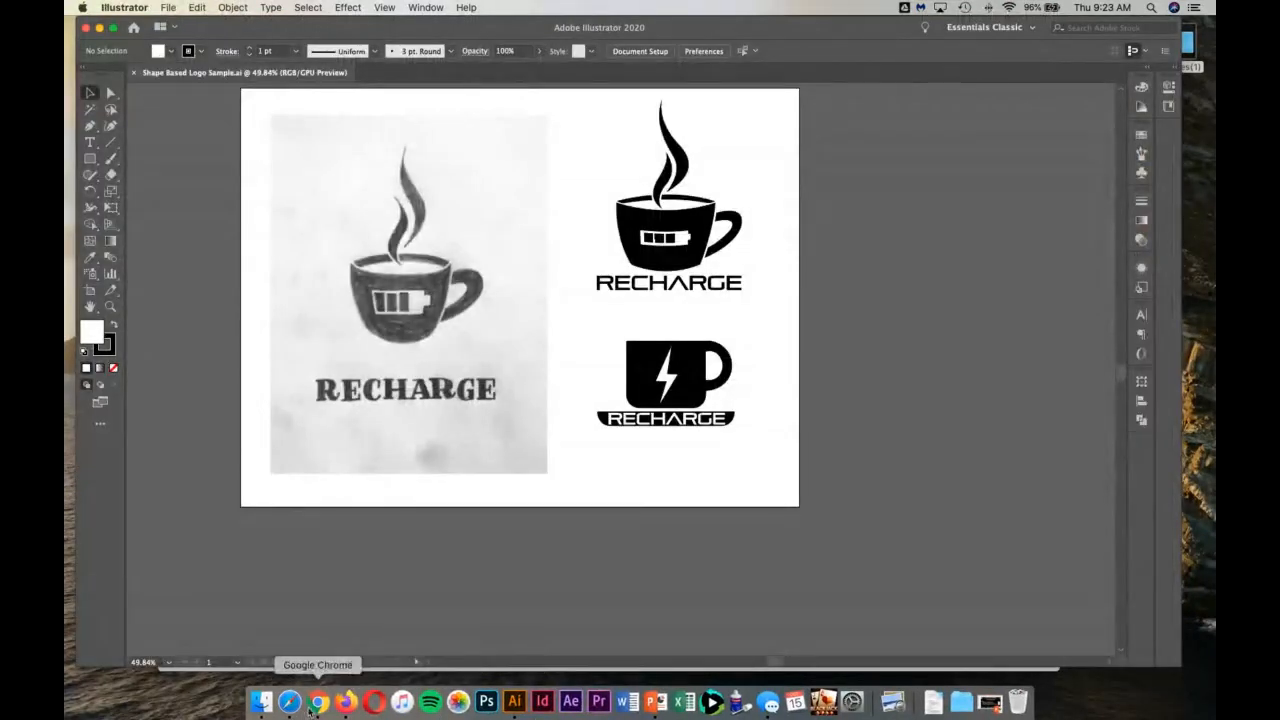
# Switch to Chrome to review the Ideation for Logos section and the remaining lesson items, and return to the logo sample in Illustrator
pyautogui.click(316, 703)
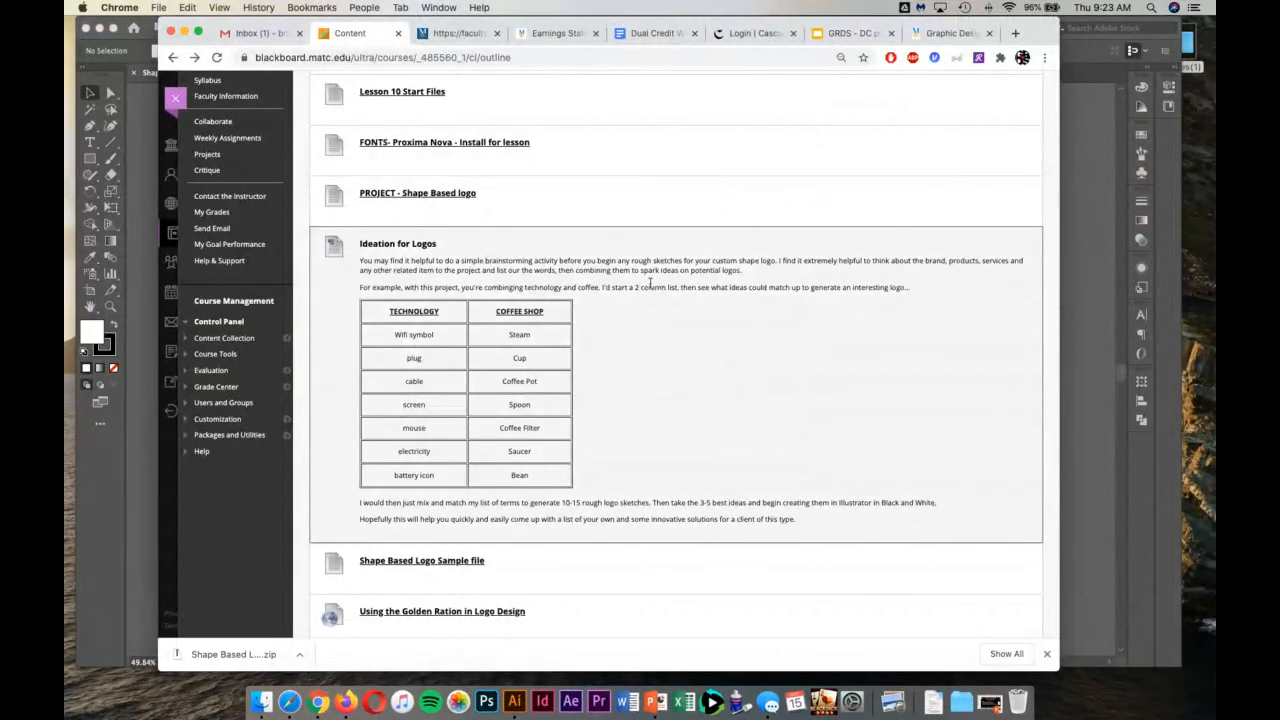
pyautogui.scroll(-3, 640, 280)
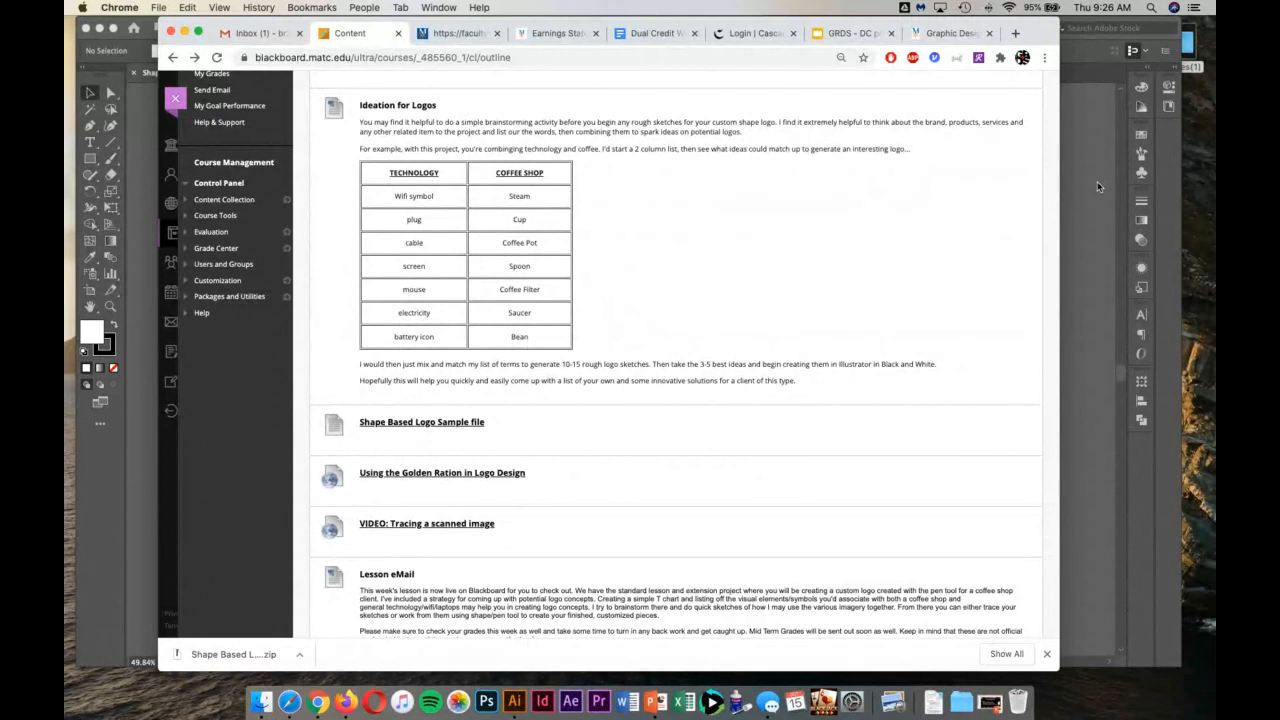
pyautogui.click(1097, 181)
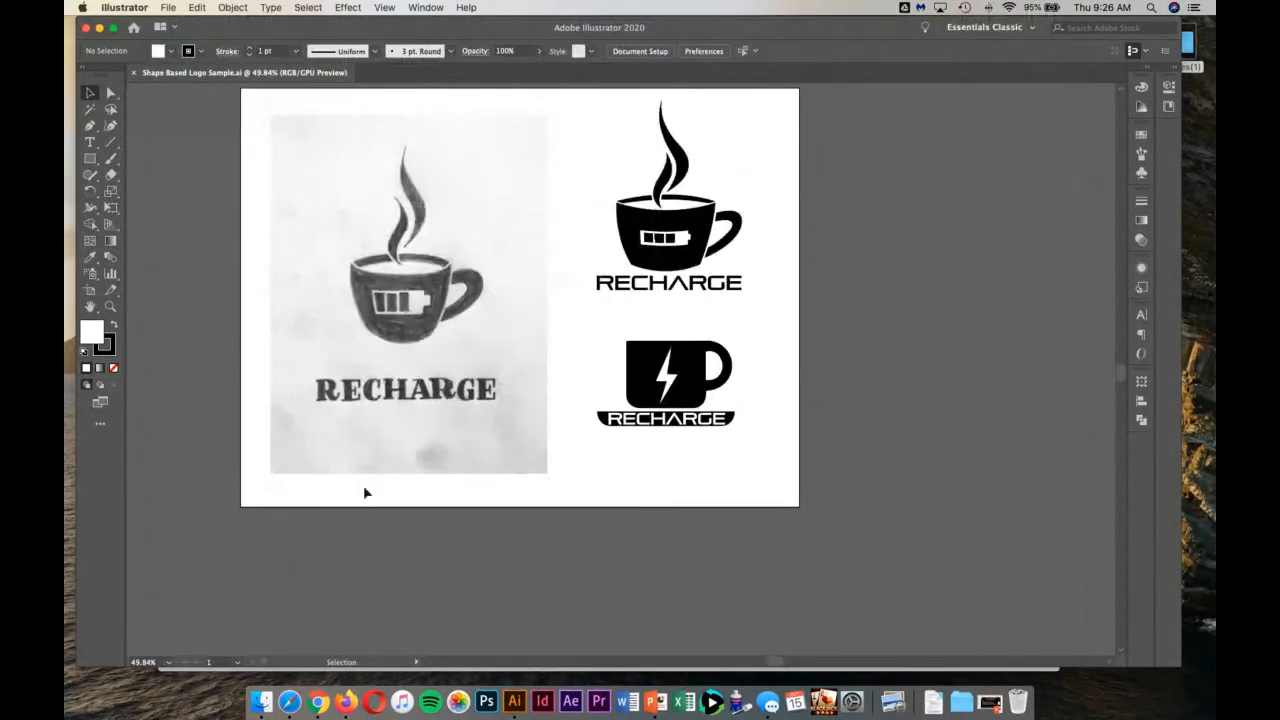